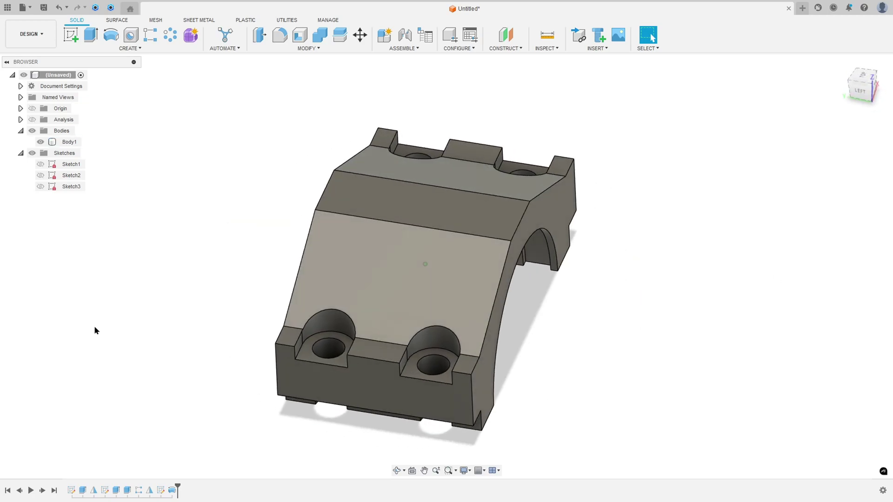
# - Replay the finished part's design history, then mark the isometric and front views on the PDF drawing with red arrows
pyautogui.click(31, 491)
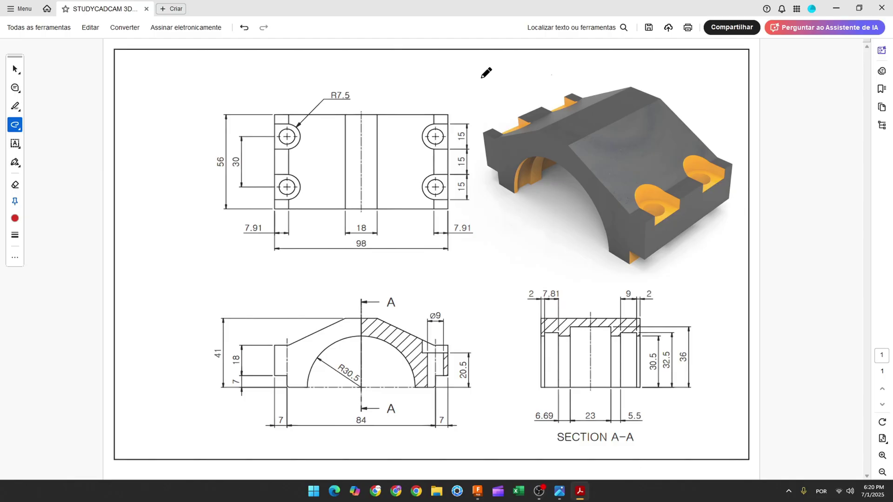
pyautogui.moveTo(475, 63)
pyautogui.mouseDown()
pyautogui.moveTo(512, 100)
pyautogui.moveTo(505, 91)
pyautogui.mouseUp()
pyautogui.moveTo(319, 280); pyautogui.dragTo(331, 310)
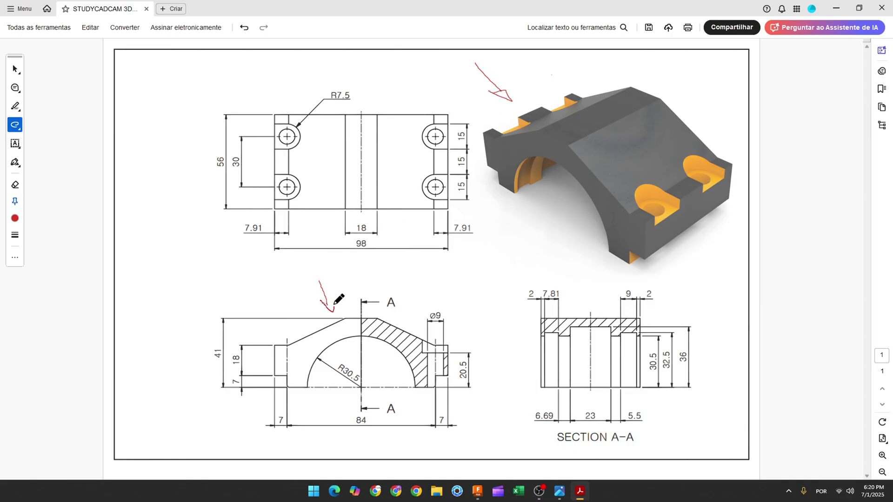
pyautogui.keyDown('ctrl'); pyautogui.scroll(1, 348, 389); pyautogui.keyUp('ctrl')
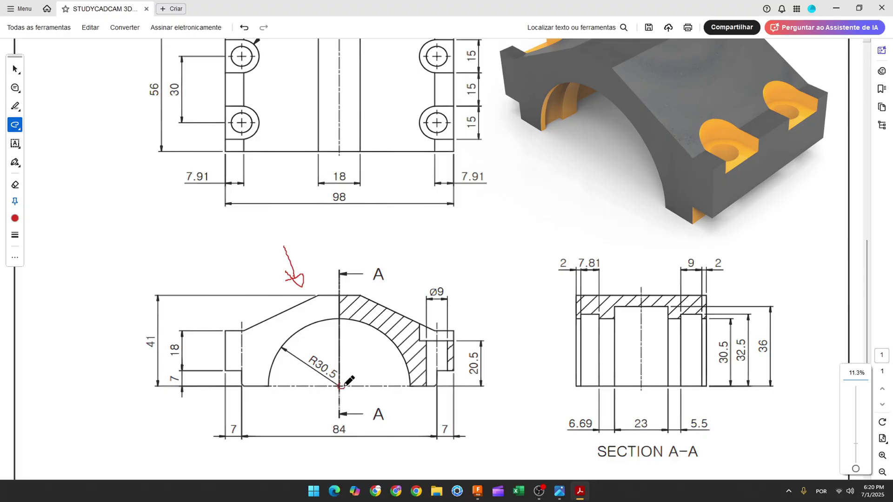
# - Trace the arc centre, R30.5 arc and adjoining base edge on the PDF's front view, and annotate the 84 dimension with /2
pyautogui.moveTo(341, 387); pyautogui.dragTo(345, 386)
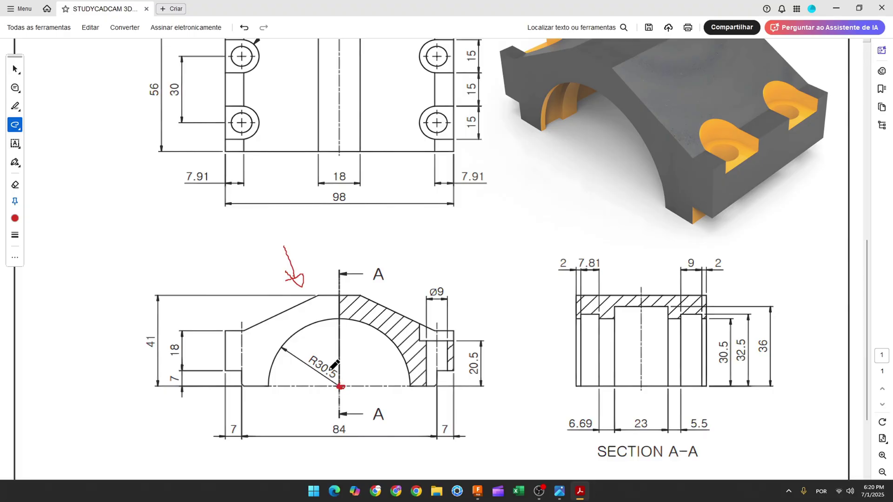
pyautogui.moveTo(338, 319)
pyautogui.mouseDown()
pyautogui.moveTo(305, 326)
pyautogui.moveTo(271, 371)
pyautogui.moveTo(340, 379)
pyautogui.mouseUp()
pyautogui.moveTo(268, 386); pyautogui.dragTo(241, 386)
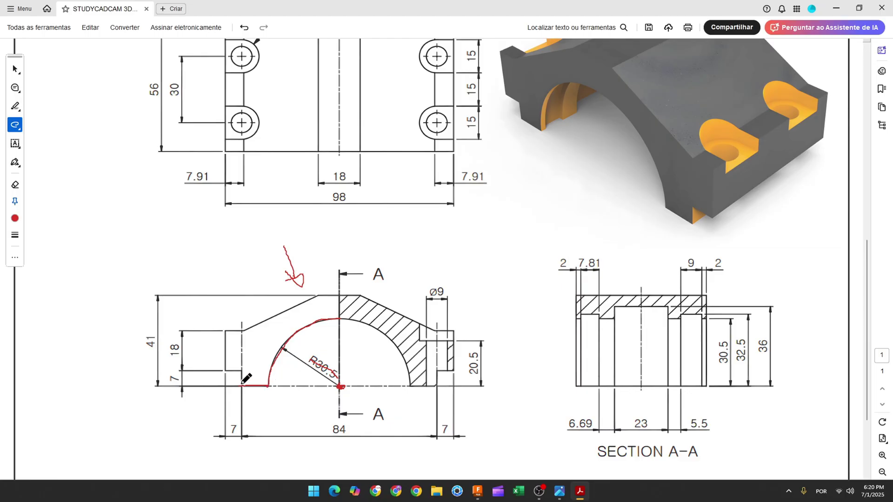
pyautogui.click(340, 387)
pyautogui.moveTo(347, 439); pyautogui.dragTo(362, 454)
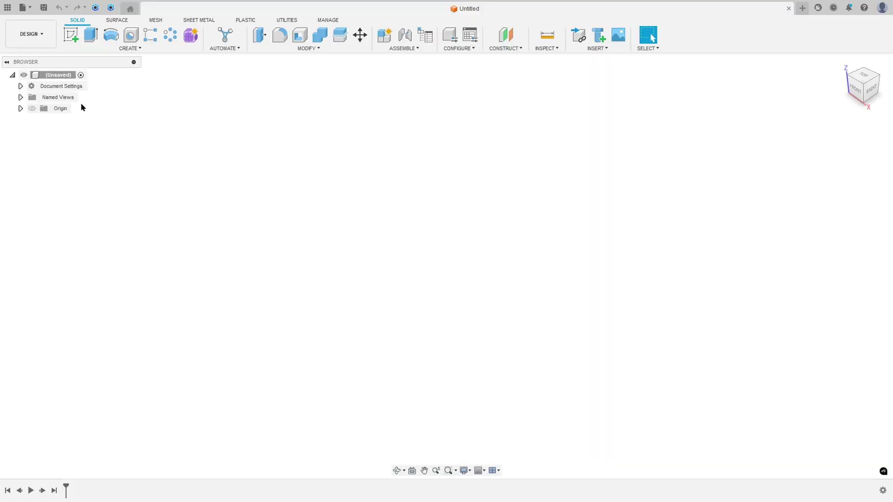
# - Start a Fusion sketch on the front XZ plane and draw a 90-degree arc of radius 30.5 mm centred on the origin, in the upper-left quadrant
pyautogui.click(71, 35)
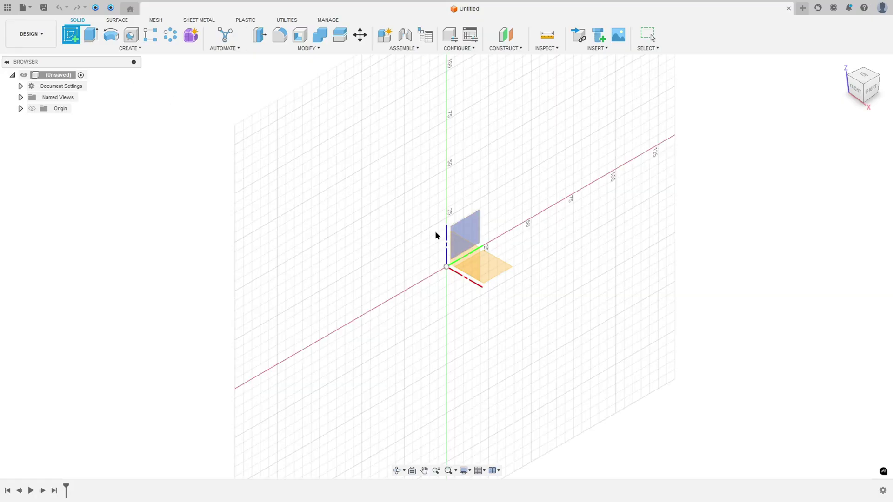
pyautogui.click(465, 257)
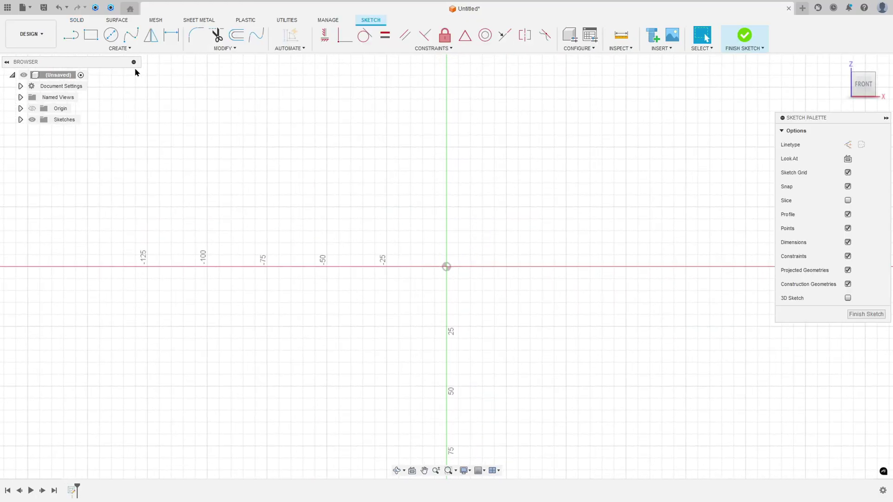
pyautogui.click(125, 49)
pyautogui.moveTo(123, 86)
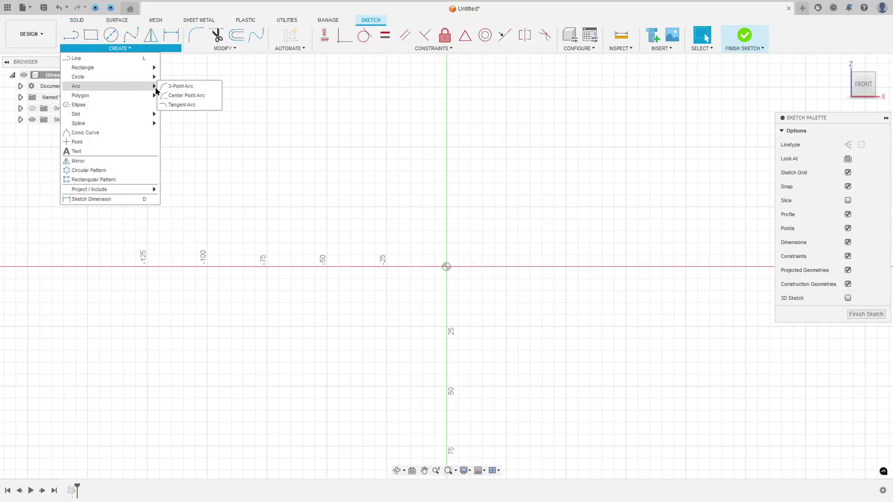
pyautogui.click(180, 95)
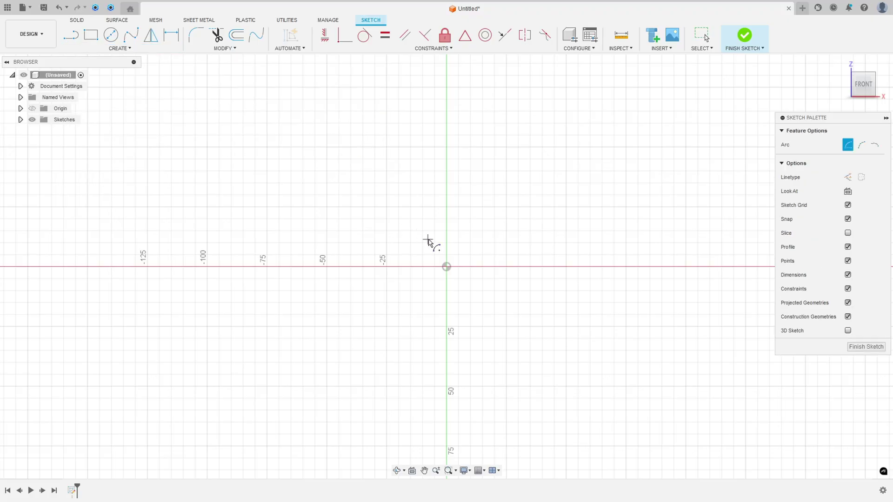
pyautogui.click(447, 267)
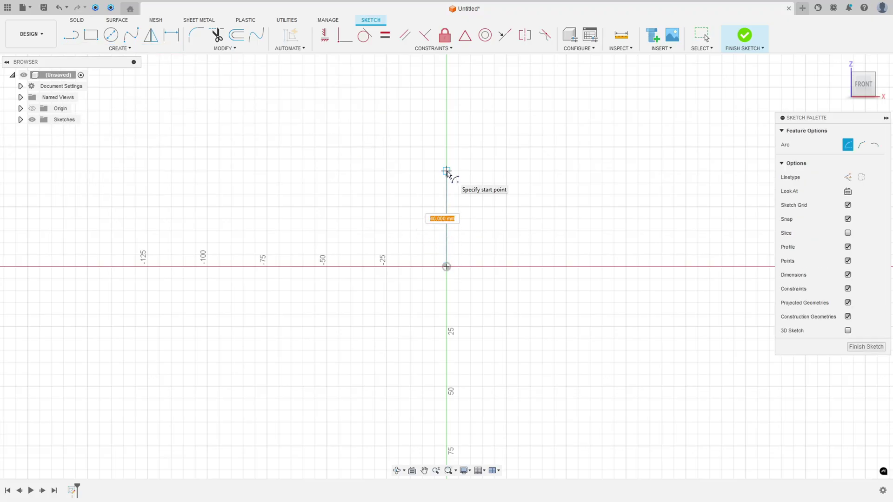
pyautogui.write('30,5')
pyautogui.press('Tab')
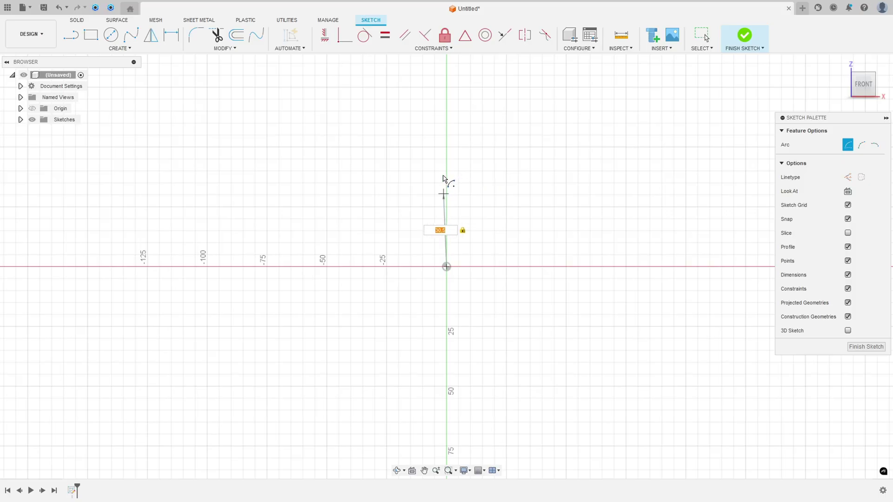
pyautogui.click(447, 179)
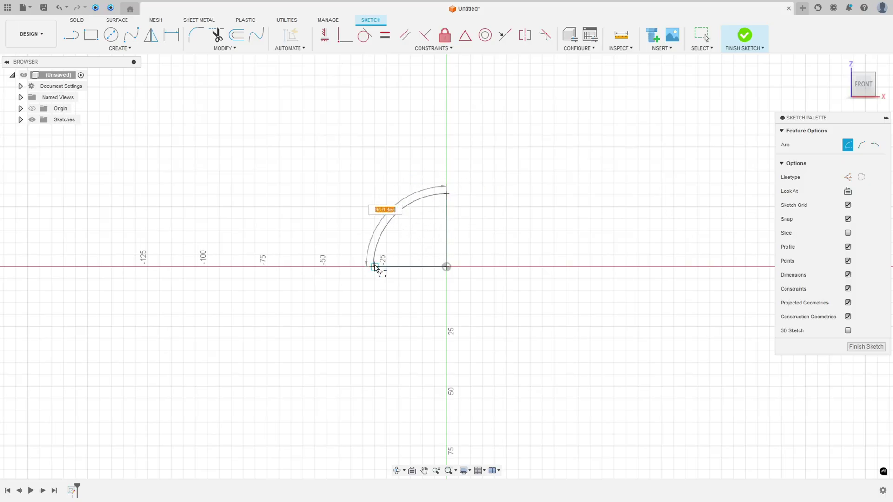
pyautogui.click(374, 267)
# - Draw a horizontal line about 19.5 mm long outward from the arc's lower end
pyautogui.press('l')
pyautogui.moveTo(375, 267); pyautogui.dragTo(334, 273)
pyautogui.click(327, 270)
pyautogui.press('Escape')
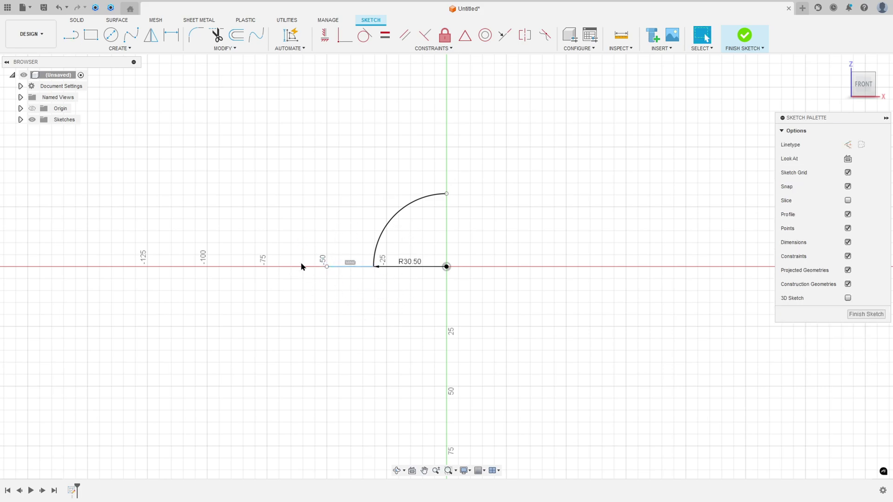
# - Constrain the arc's upper end vertically and its lower end horizontally to the origin
pyautogui.click(325, 34)
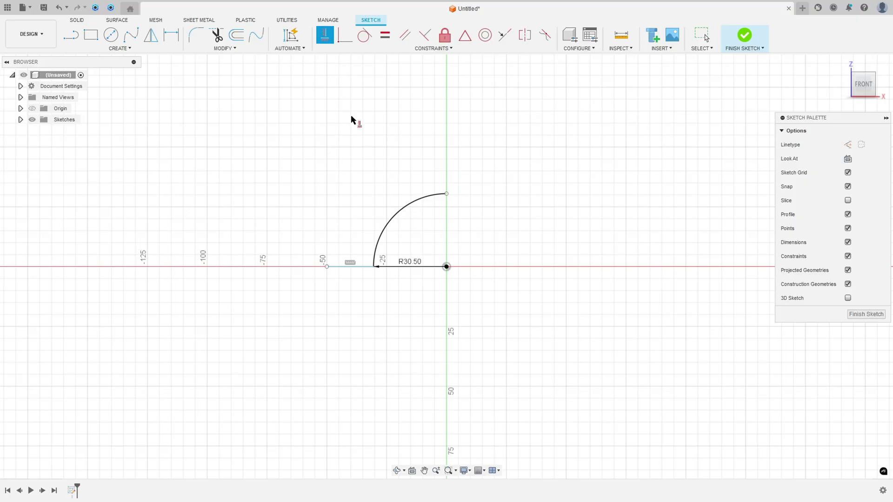
pyautogui.click(446, 194)
pyautogui.click(447, 266)
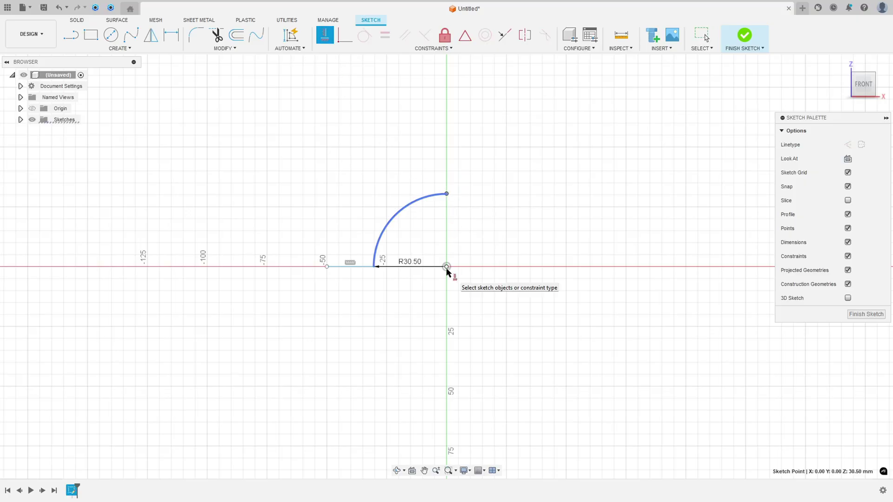
pyautogui.click(374, 267)
pyautogui.click(445, 267)
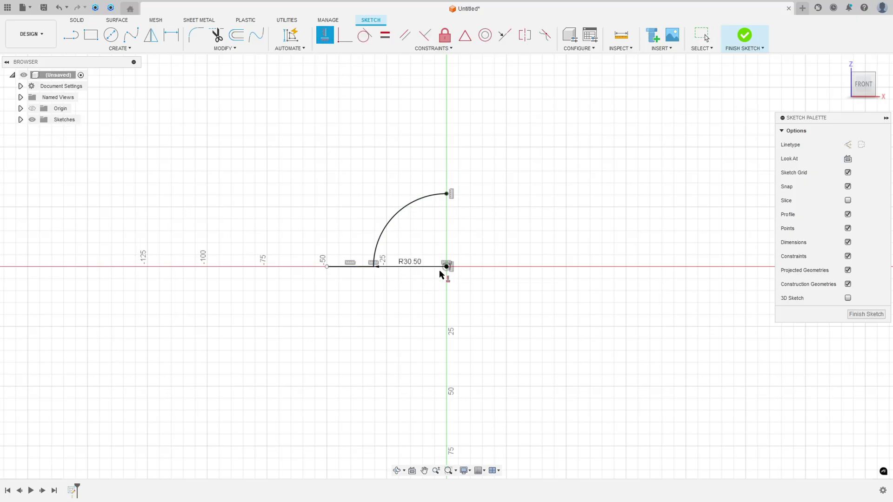
# - Dimension the horizontal distance from the base line's outer end to the origin as 84/2
pyautogui.click(171, 35)
pyautogui.click(327, 267)
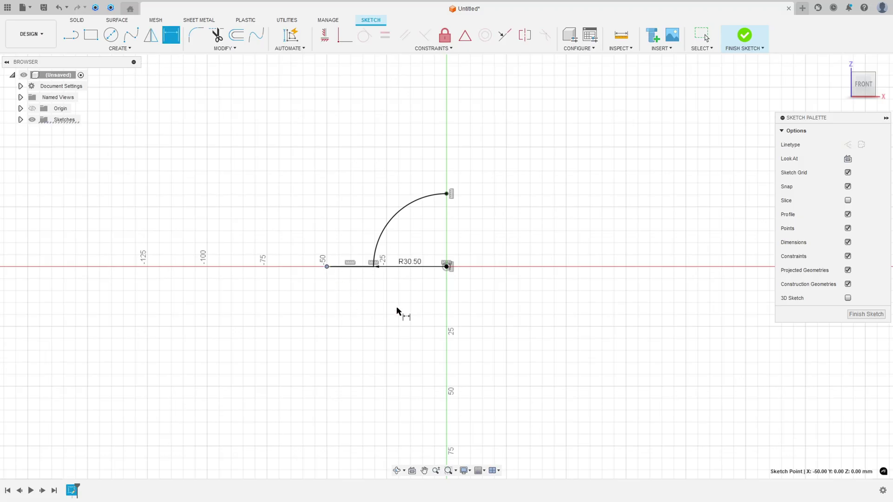
pyautogui.click(446, 267)
pyautogui.click(390, 333)
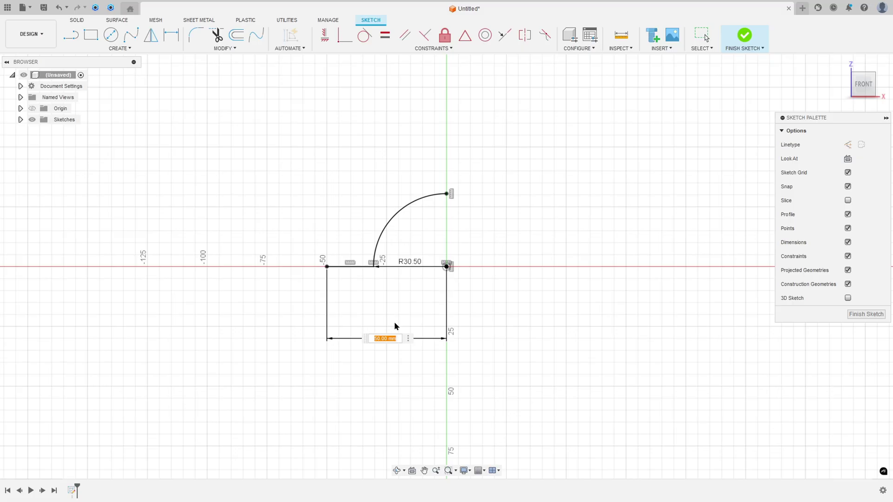
pyautogui.write('84/2')
pyautogui.press('Return')
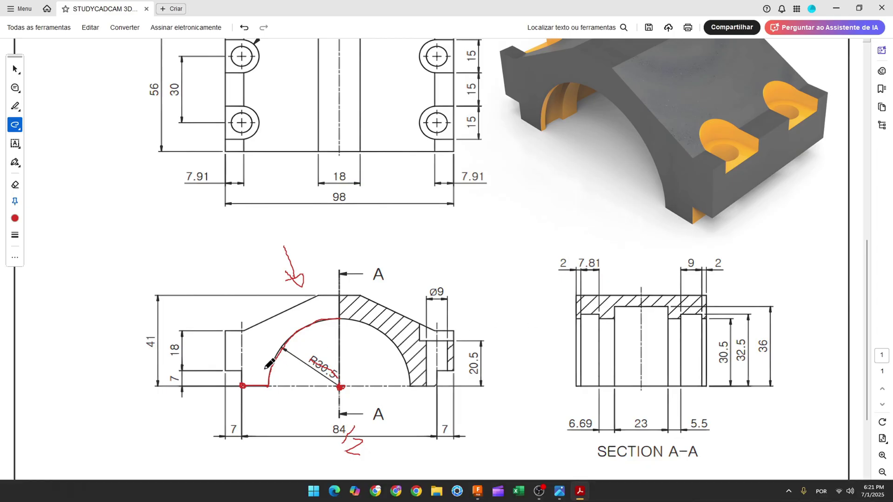
# - Trace the foot's stepped notch on the PDF's front view, cross off its 7 dimension, and return to the Fusion sketch
pyautogui.moveTo(240, 379); pyautogui.dragTo(242, 371)
pyautogui.moveTo(175, 377); pyautogui.dragTo(173, 385)
pyautogui.click(478, 491)
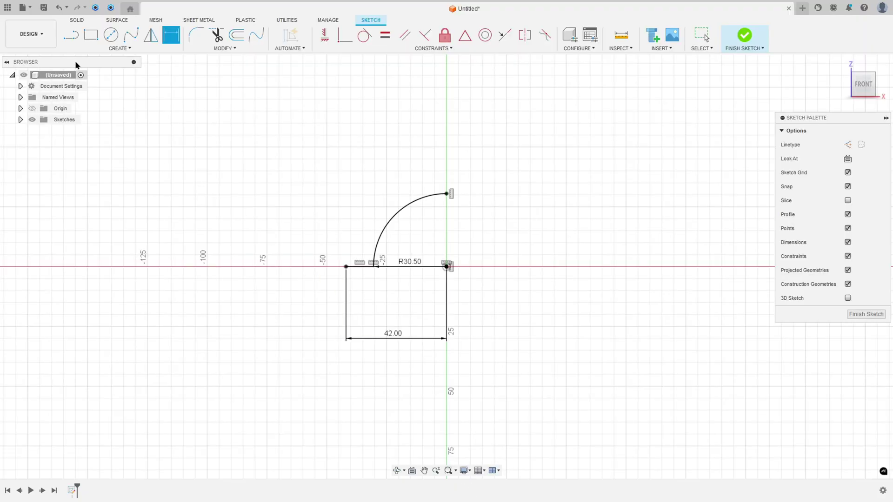
# - Draw a 7 mm vertical line up from the base line's outer end, followed by a 7 mm horizontal line outward
pyautogui.click(71, 35)
pyautogui.click(346, 267)
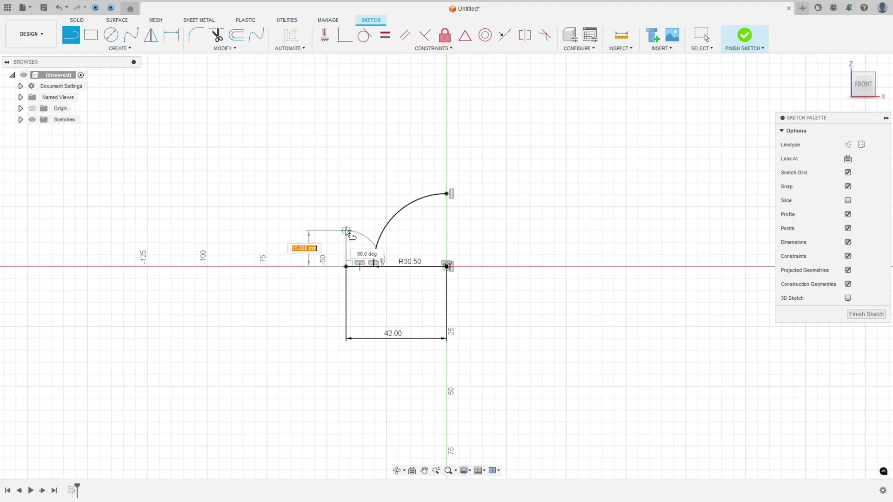
pyautogui.click(346, 250)
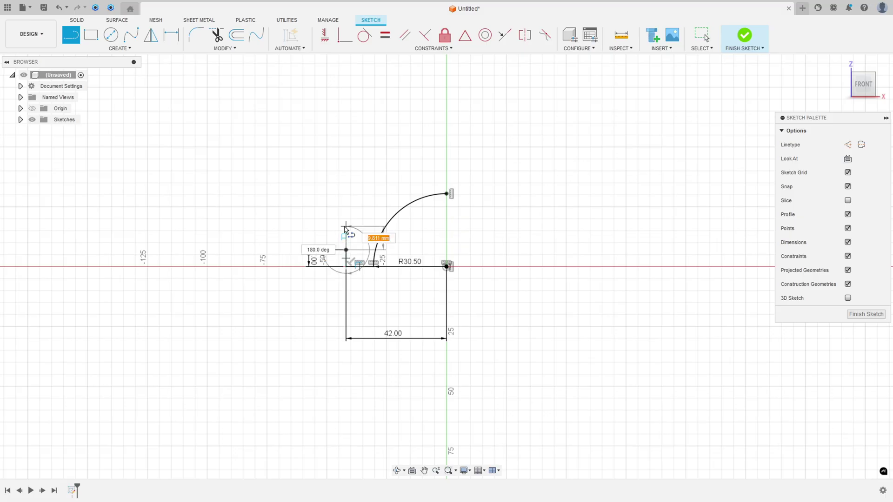
pyautogui.write('7')
pyautogui.press('Tab')
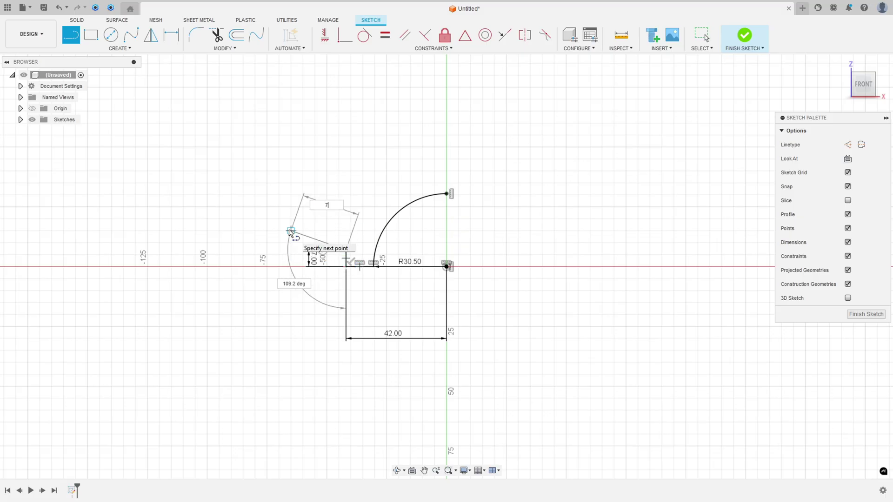
pyautogui.click(315, 250)
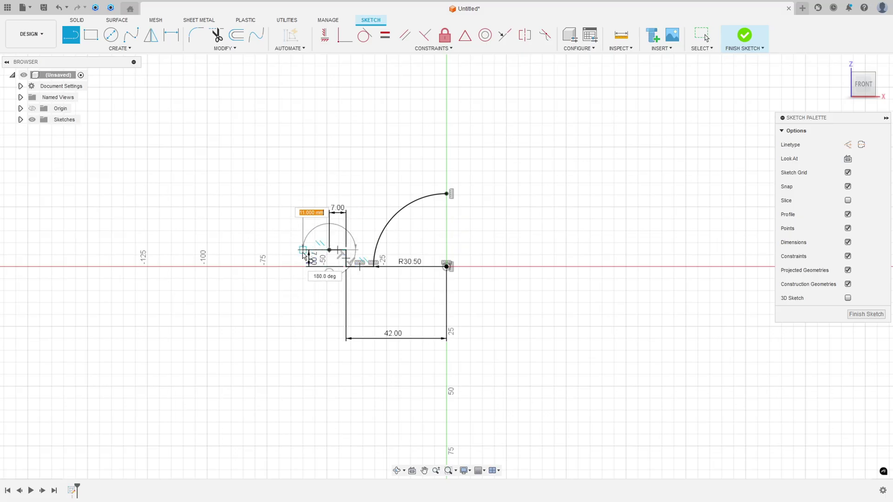
pyautogui.press('Escape')
# - Move the horizontal 7 mm dimension below the profile and the vertical 7 mm dimension farther outward
pyautogui.moveTo(338, 205); pyautogui.dragTo(338, 342)
pyautogui.moveTo(311, 257); pyautogui.dragTo(267, 257)
pyautogui.scroll(3, 351, 271)
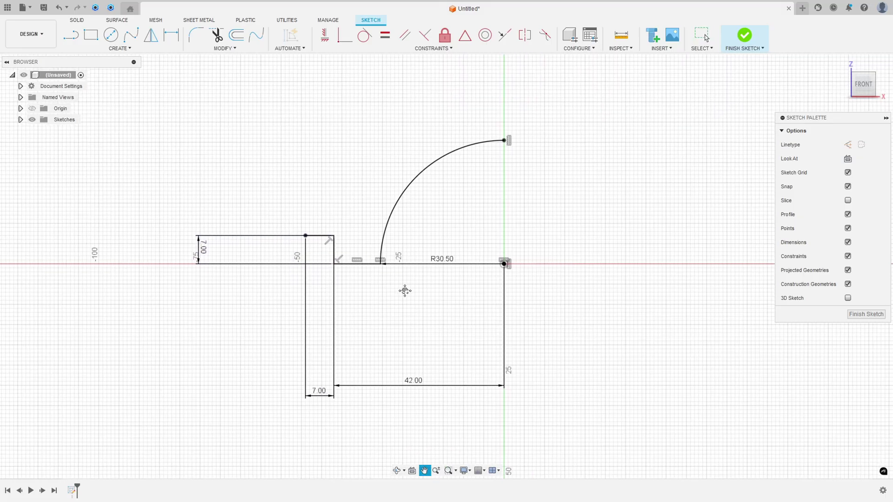
# - On the PDF drawing, trace the side and top edges of the mounting end, cross off 18 and 7.91, and return to Fusion
pyautogui.hotkey('alt', 'Tab')
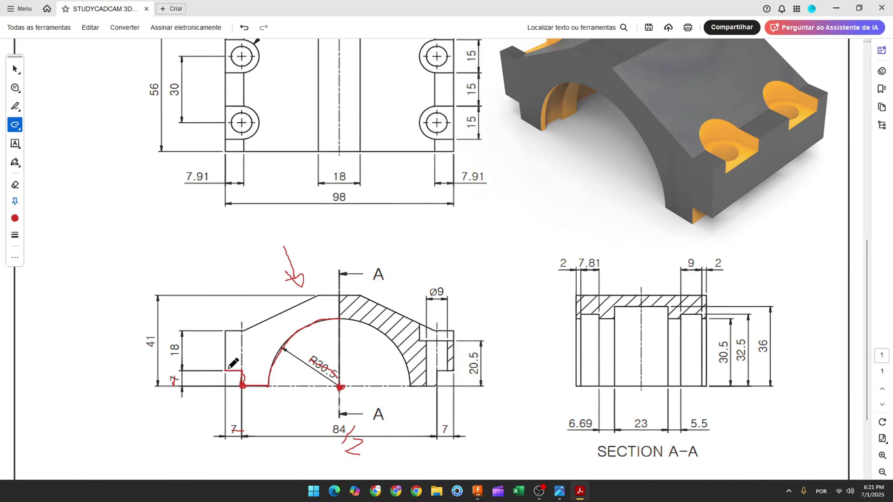
pyautogui.moveTo(225, 371); pyautogui.dragTo(225, 329)
pyautogui.moveTo(173, 343); pyautogui.dragTo(173, 365)
pyautogui.moveTo(229, 331); pyautogui.dragTo(249, 331)
pyautogui.moveTo(185, 177); pyautogui.dragTo(209, 177)
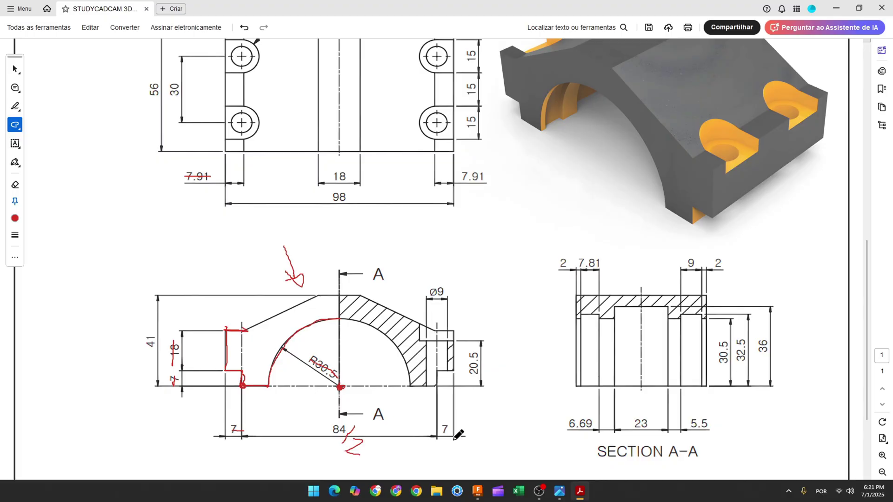
pyautogui.click(478, 490)
# - Draw an 18 mm line upward from the notch's outer end and a 7.91 mm line inward from its top
pyautogui.press('l')
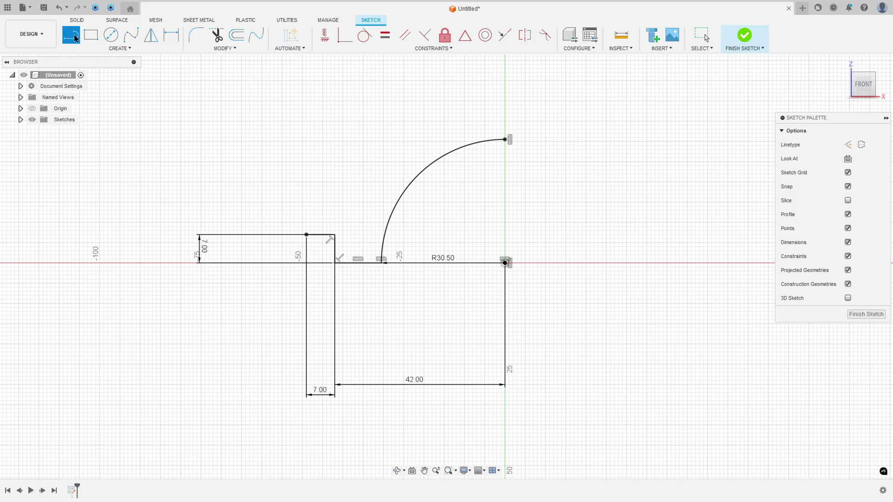
pyautogui.click(311, 236)
pyautogui.press('Escape')
pyautogui.press('l')
pyautogui.click(307, 235)
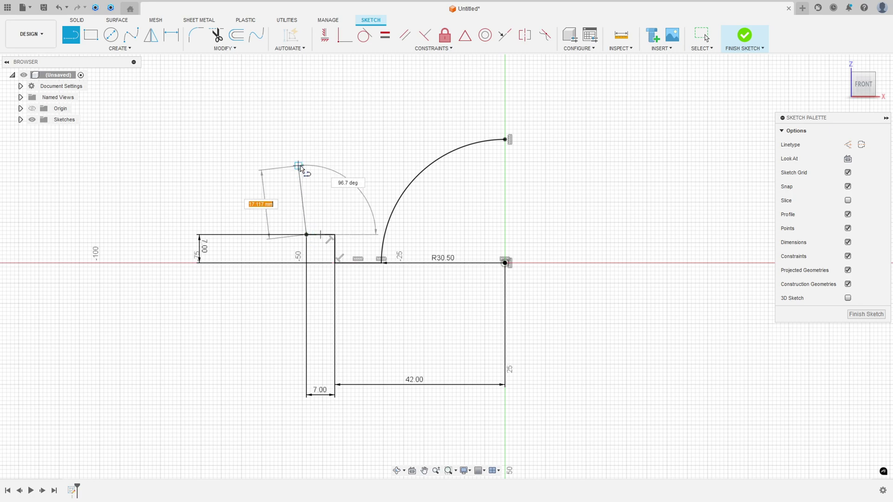
pyautogui.write('18')
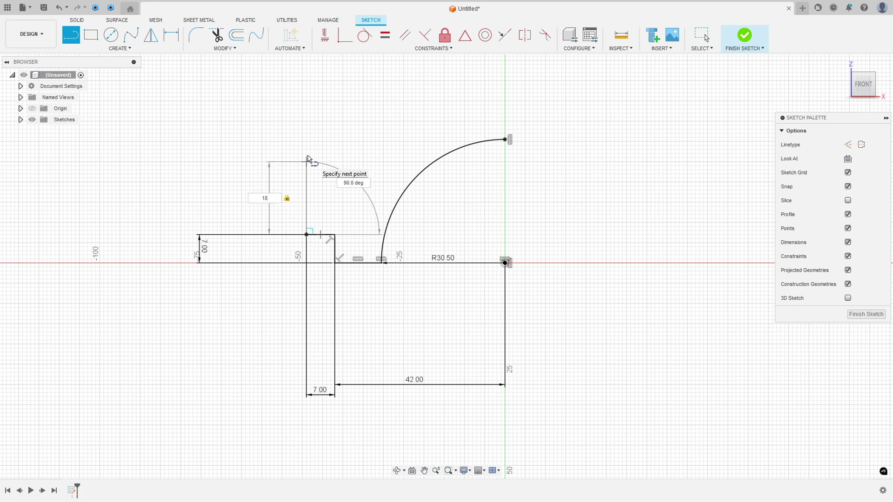
pyautogui.press('Return')
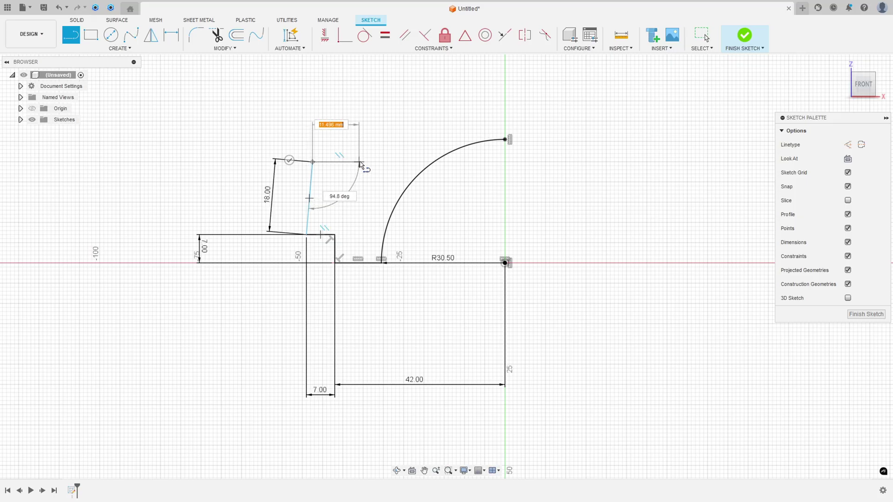
pyautogui.write('7')
pyautogui.write(',91')
pyautogui.press('Return')
pyautogui.press('Escape')
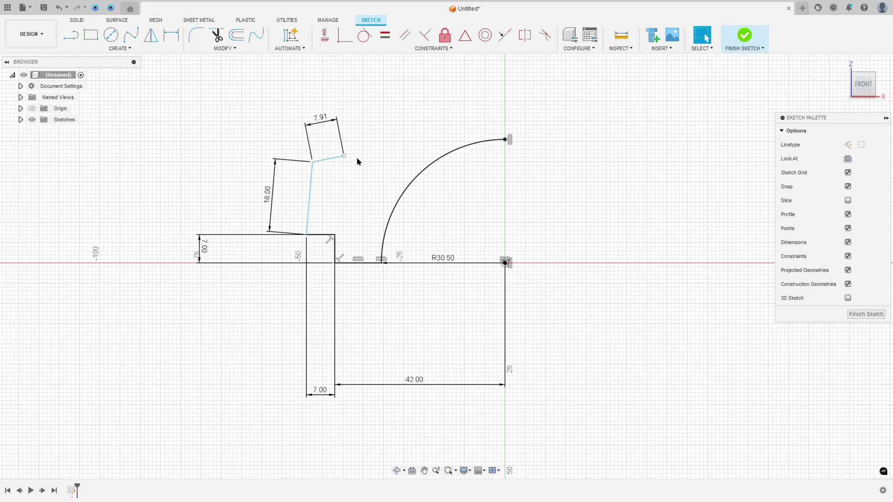
# - Constrain the 18 mm line vertical and the 7.91 mm line horizontal, and move the 7 mm height dimension closer to the profile
pyautogui.click(325, 34)
pyautogui.click(309, 188)
pyautogui.click(327, 160)
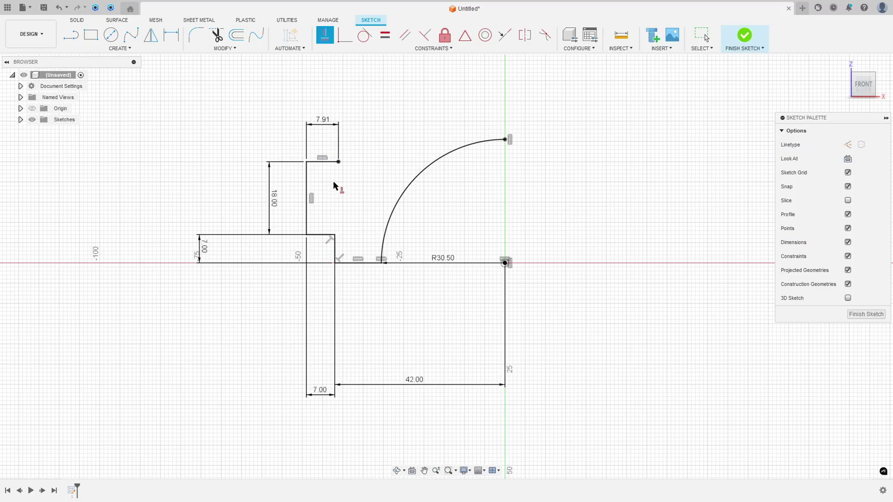
pyautogui.press('Escape')
pyautogui.moveTo(200, 250); pyautogui.dragTo(263, 251)
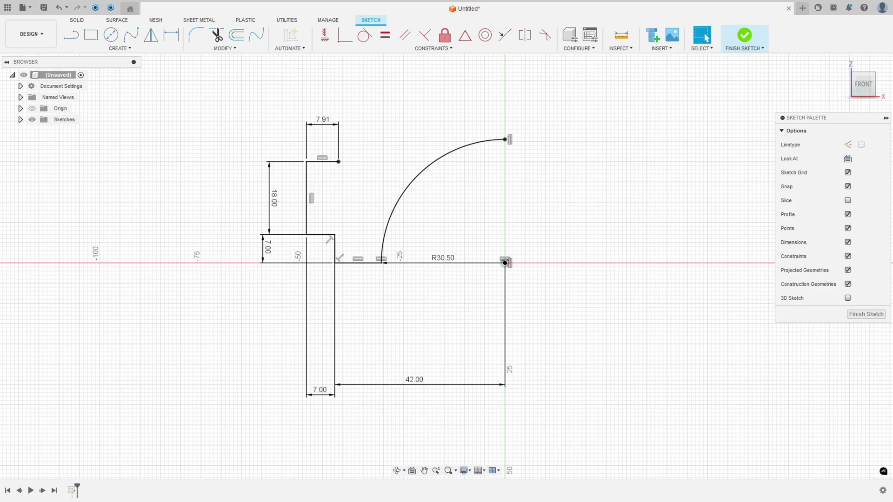
# - On the PDF drawing, trace the sloped, top and centre edges of the half profile, and mark the 41 and top-view 18 dimensions
pyautogui.hotkey('alt', 'Tab')
pyautogui.moveTo(244, 330)
pyautogui.mouseDown()
pyautogui.moveTo(319, 295)
pyautogui.moveTo(331, 294)
pyautogui.moveTo(339, 319)
pyautogui.moveTo(339, 295)
pyautogui.mouseUp()
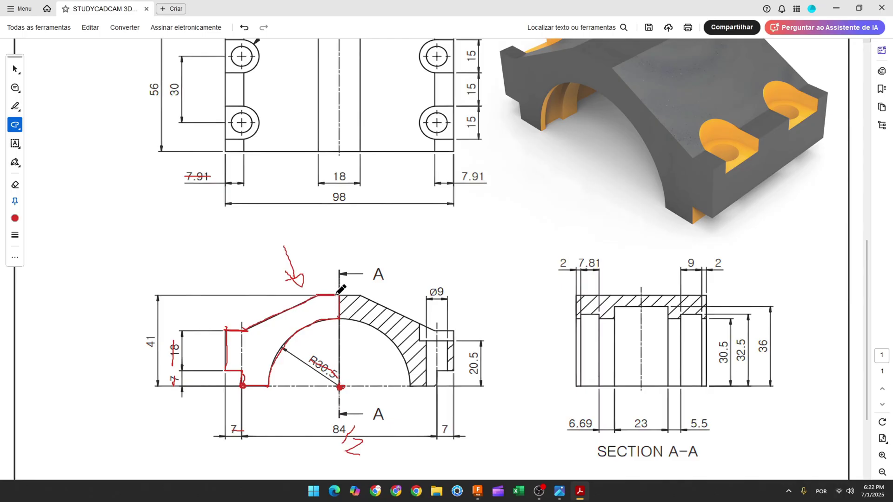
pyautogui.moveTo(150, 334); pyautogui.dragTo(147, 355)
pyautogui.moveTo(317, 291); pyautogui.dragTo(338, 297)
pyautogui.moveTo(355, 171)
pyautogui.mouseDown()
pyautogui.moveTo(349, 182)
pyautogui.moveTo(375, 182)
pyautogui.mouseUp()
# - Return to Fusion and close the half profile with a sloped line, a horizontal top line and a vertical line to the arc's upper end
pyautogui.click(477, 492)
pyautogui.click(71, 35)
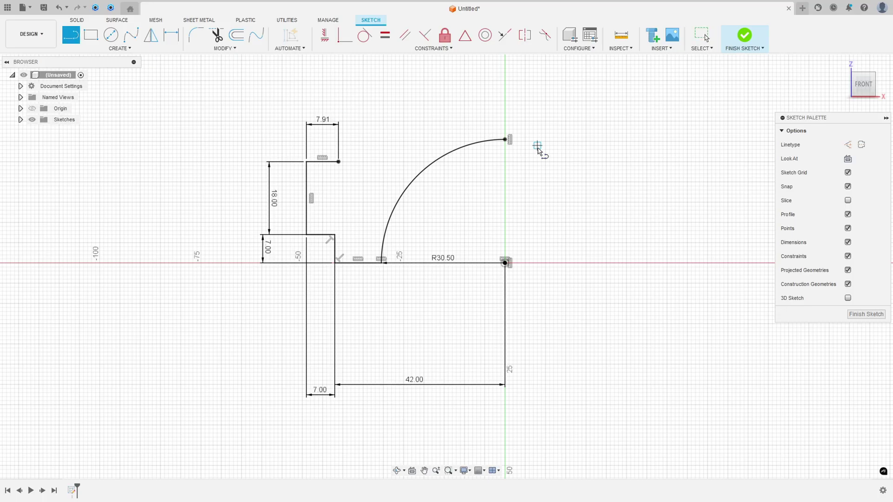
pyautogui.moveTo(534, 145); pyautogui.dragTo(450, 241, button='middle')
pyautogui.click(339, 161)
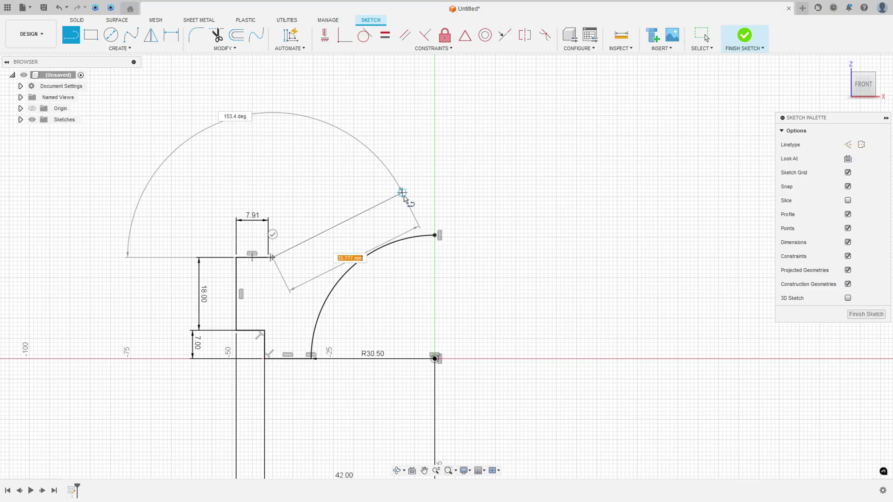
pyautogui.press('Escape')
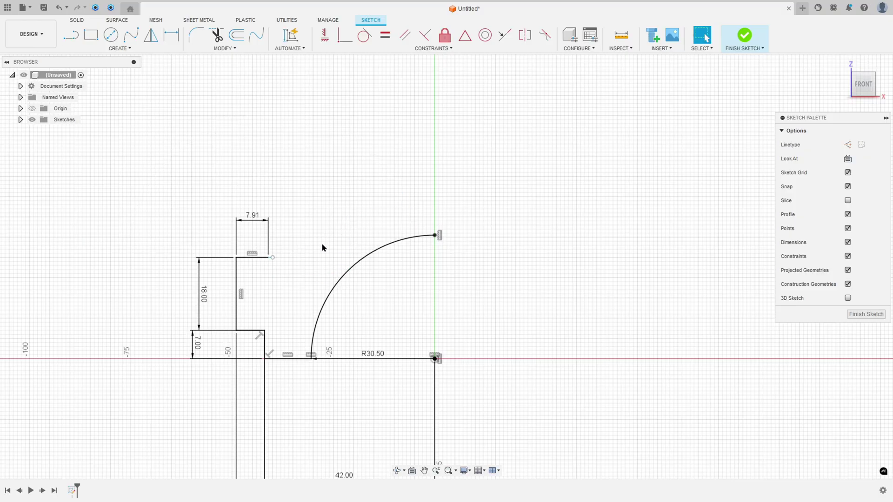
pyautogui.press('l')
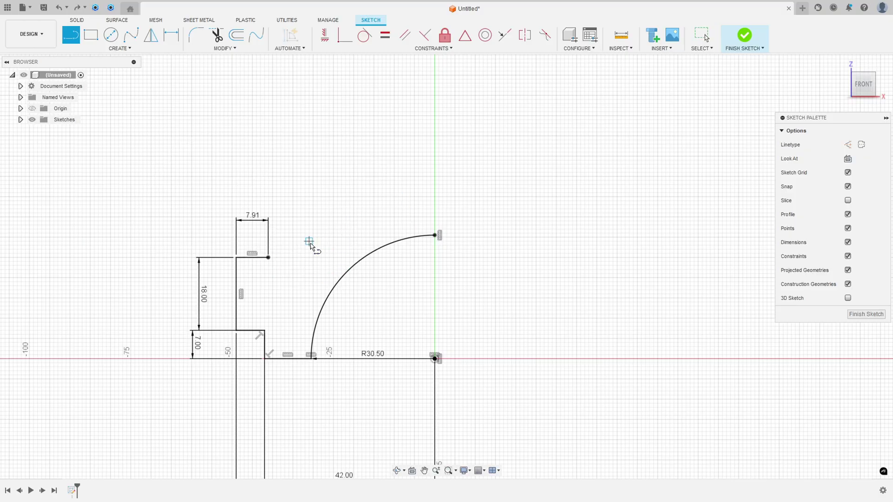
pyautogui.click(268, 258)
pyautogui.click(390, 205)
pyautogui.click(435, 205)
pyautogui.click(435, 235)
pyautogui.press('Escape')
# - Dimension the half profile's overall height from the origin as 41 mm and its top edge as 9 mm
pyautogui.click(171, 37)
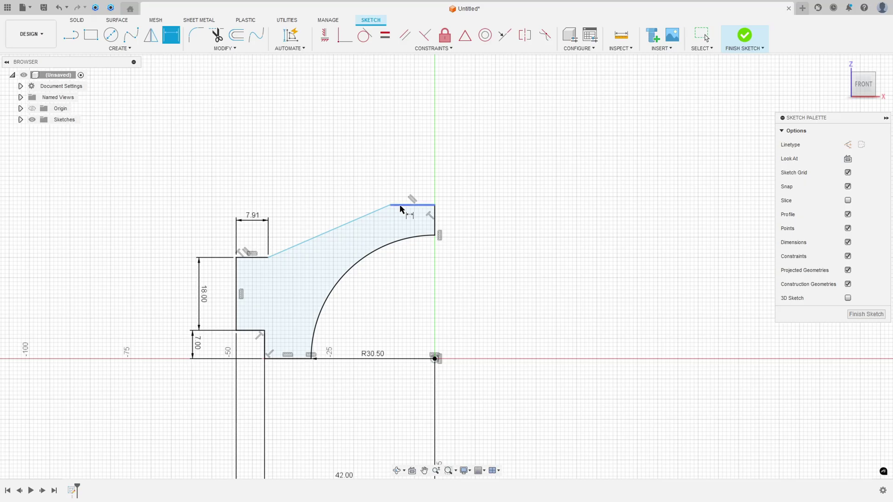
pyautogui.click(408, 205)
pyautogui.click(435, 359)
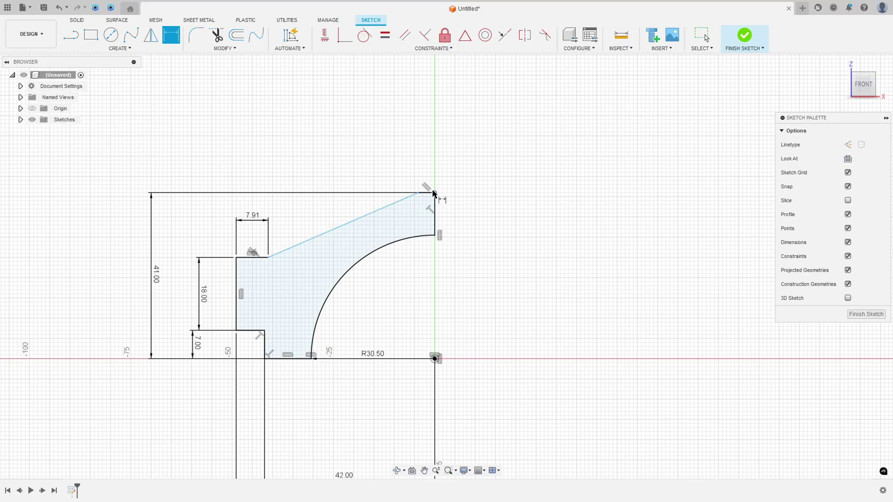
pyautogui.click(426, 195)
pyautogui.click(421, 166)
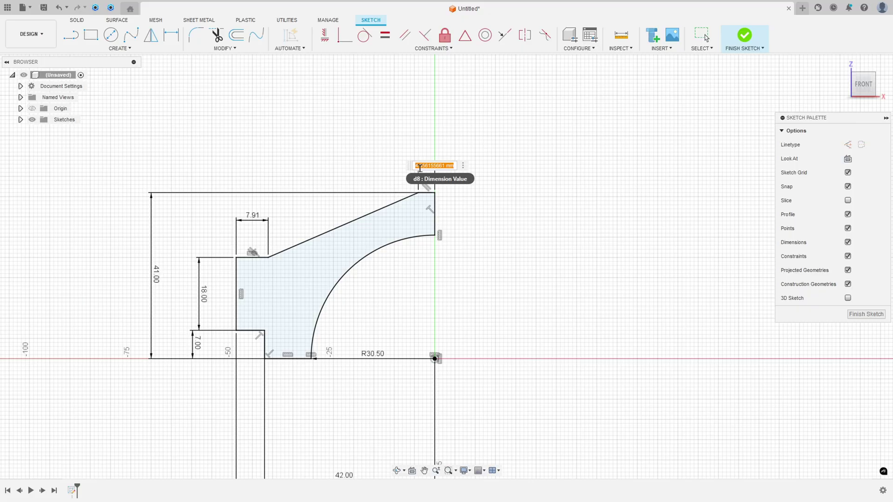
pyautogui.write('9')
pyautogui.press('Return')
pyautogui.press('Escape')
# - Move the 41, 18, 7 and 7.91 mm dimensions closer to the profile, and finish the sketch
pyautogui.scroll(-3, 338, 385)
pyautogui.moveTo(311, 421); pyautogui.dragTo(307, 322)
pyautogui.scroll(3, 358, 253)
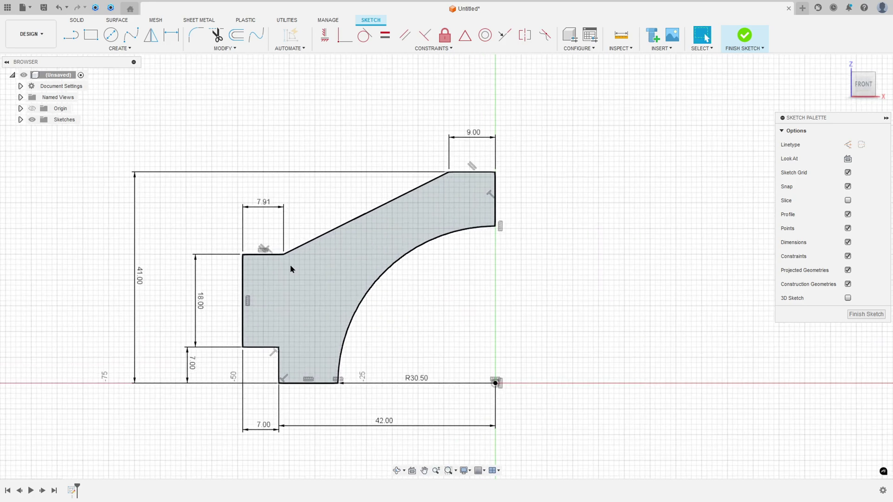
pyautogui.moveTo(135, 278); pyautogui.dragTo(163, 276)
pyautogui.moveTo(200, 301); pyautogui.dragTo(222, 305)
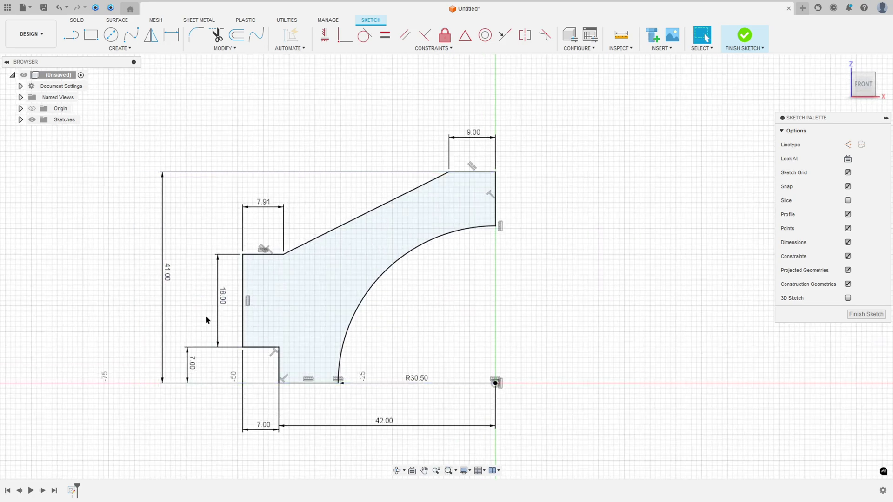
pyautogui.moveTo(193, 359); pyautogui.dragTo(217, 361)
pyautogui.moveTo(264, 203); pyautogui.dragTo(270, 231)
pyautogui.click(744, 37)
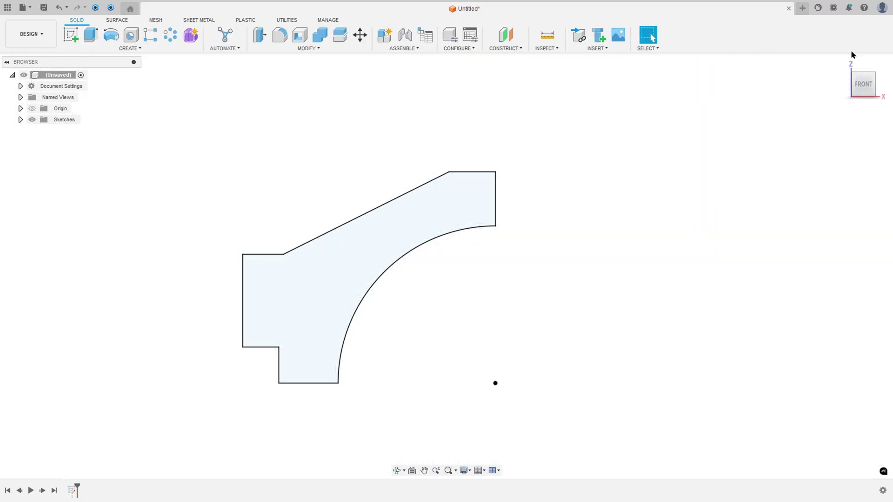
# - Start an extrusion of the half profile, and cross off the 56 depth in the top view of the PDF drawing
pyautogui.click(849, 64)
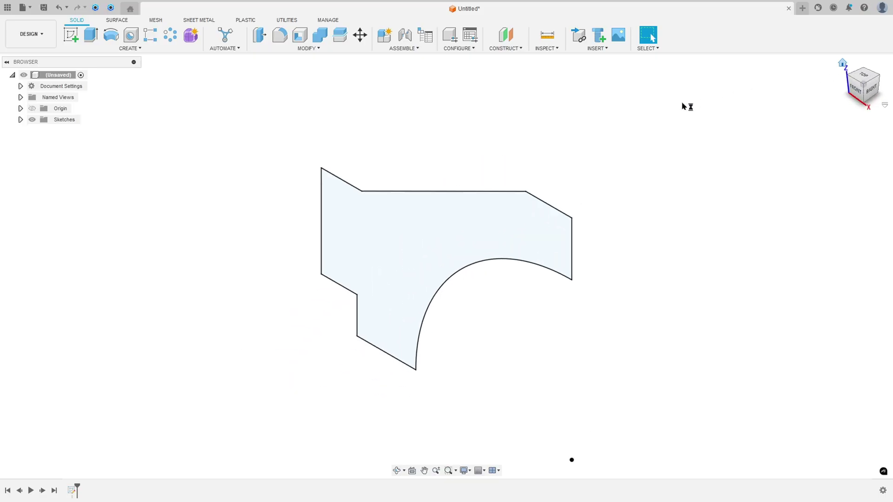
pyautogui.click(91, 38)
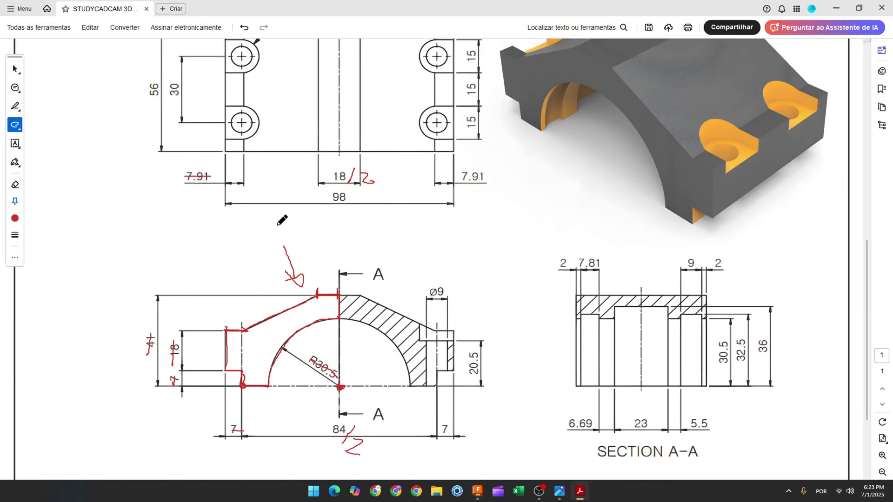
pyautogui.scroll(2, 285, 224)
pyautogui.moveTo(154, 121); pyautogui.dragTo(157, 145)
pyautogui.moveTo(226, 71); pyautogui.dragTo(221, 196)
pyautogui.hotkey('ctrl', 'z')
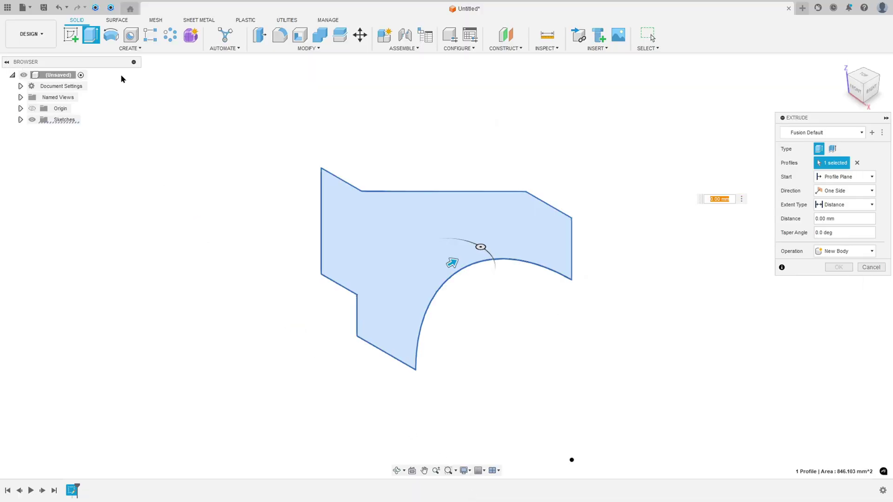
# - Extrude the half profile 56 mm to one side as a new body
pyautogui.moveTo(452, 263); pyautogui.dragTo(548, 210)
pyautogui.press('Return')
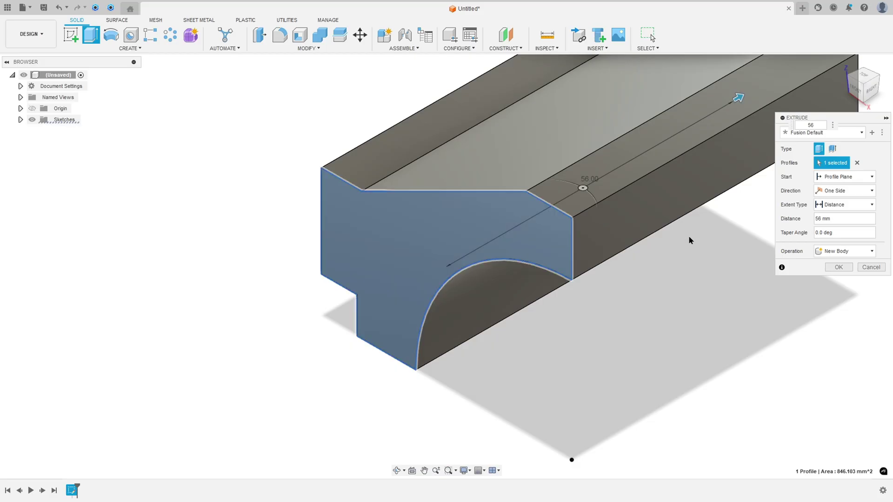
pyautogui.click(839, 267)
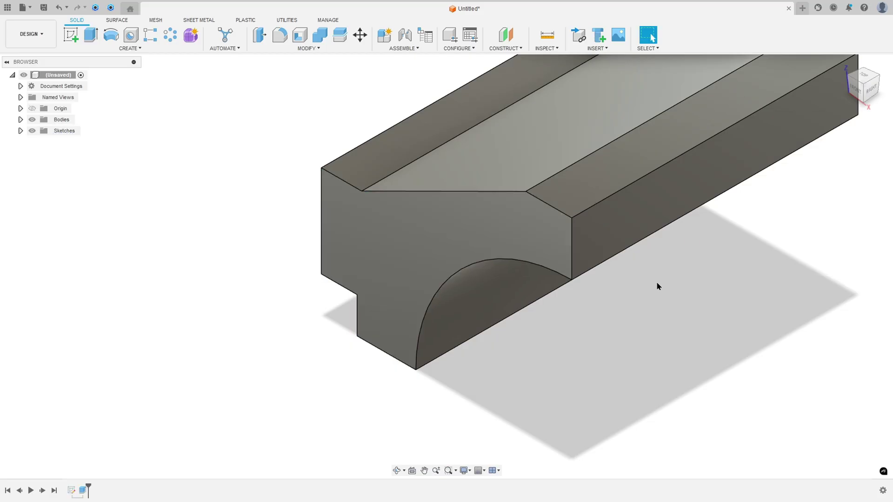
# - Mirror the extruded body across its flat vertical centre face to complete the arch
pyautogui.scroll(-3, 675, 262)
pyautogui.moveTo(675, 263); pyautogui.dragTo(468, 332, button='middle')
pyautogui.scroll(-1, 468, 326)
pyautogui.press('F6')
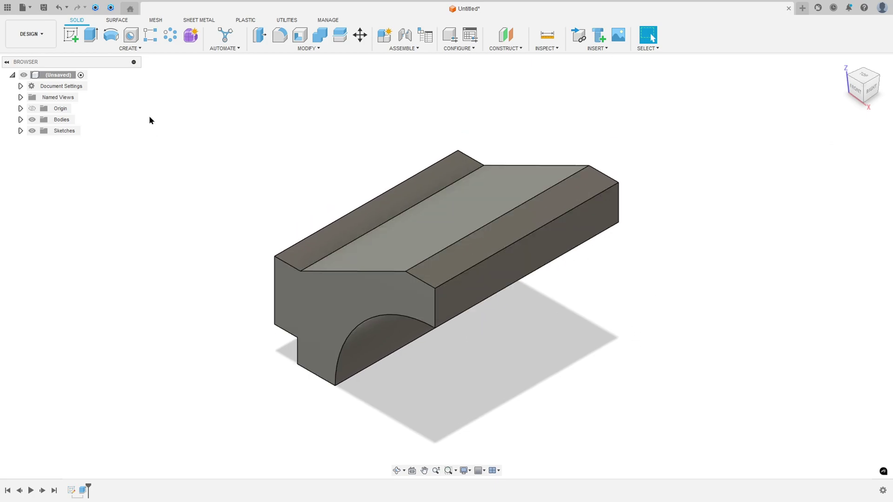
pyautogui.click(130, 48)
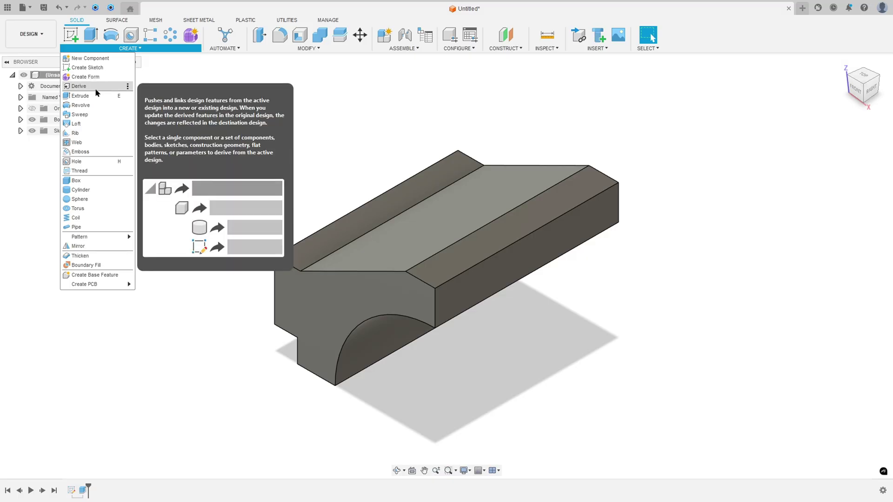
pyautogui.click(80, 247)
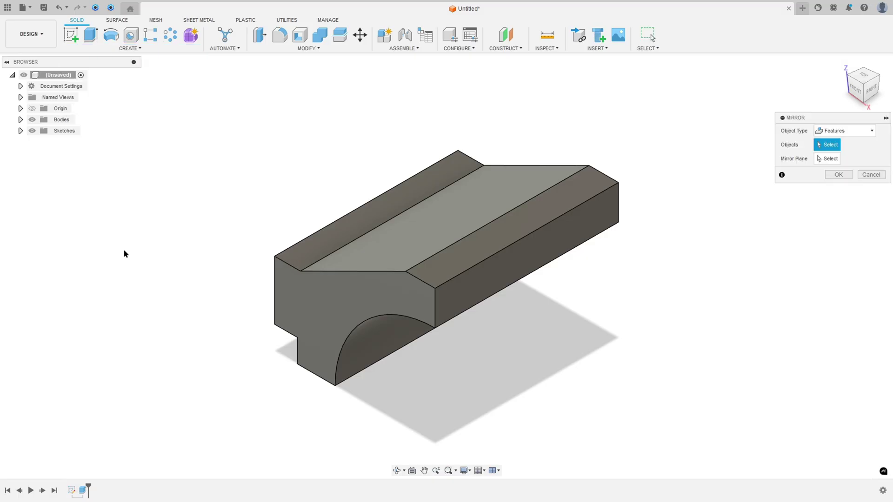
pyautogui.click(832, 132)
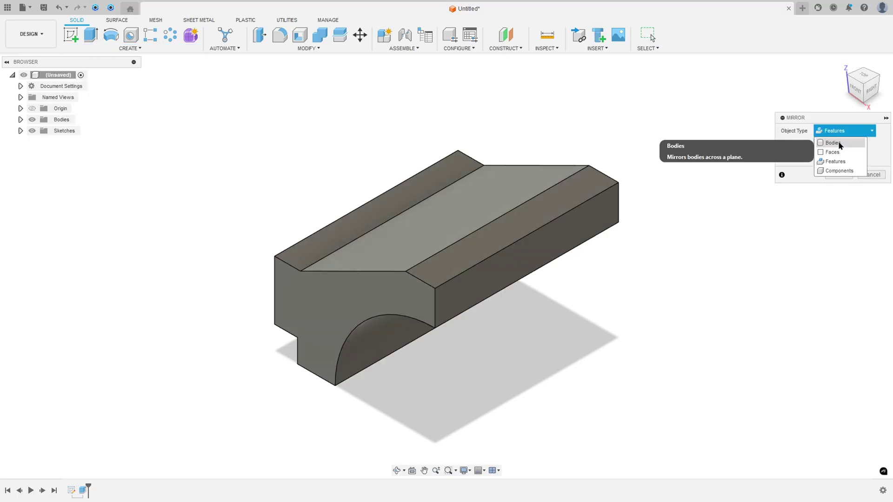
pyautogui.click(833, 143)
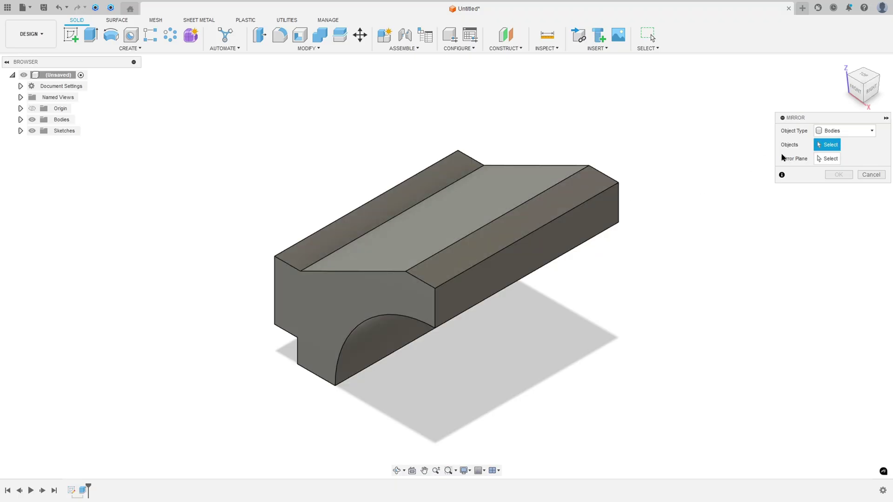
pyautogui.click(575, 205)
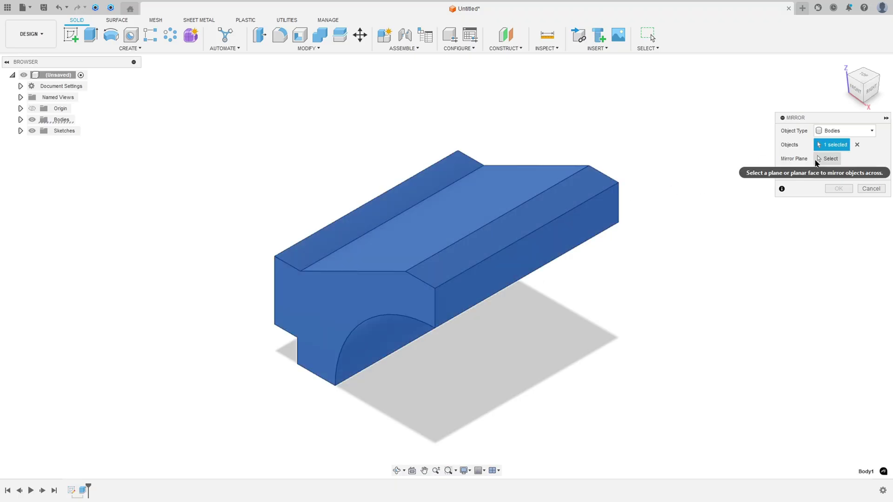
pyautogui.click(576, 231)
pyautogui.click(839, 188)
pyautogui.scroll(-1, 705, 218)
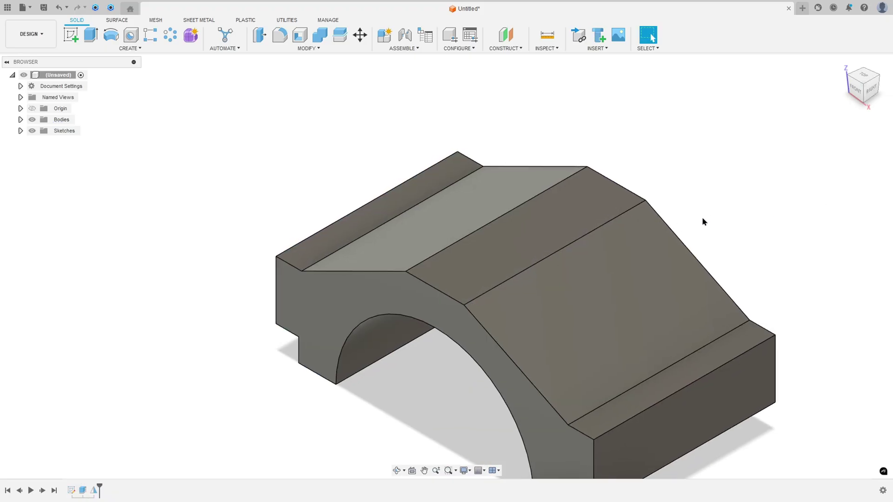
pyautogui.scroll(-3, 666, 227)
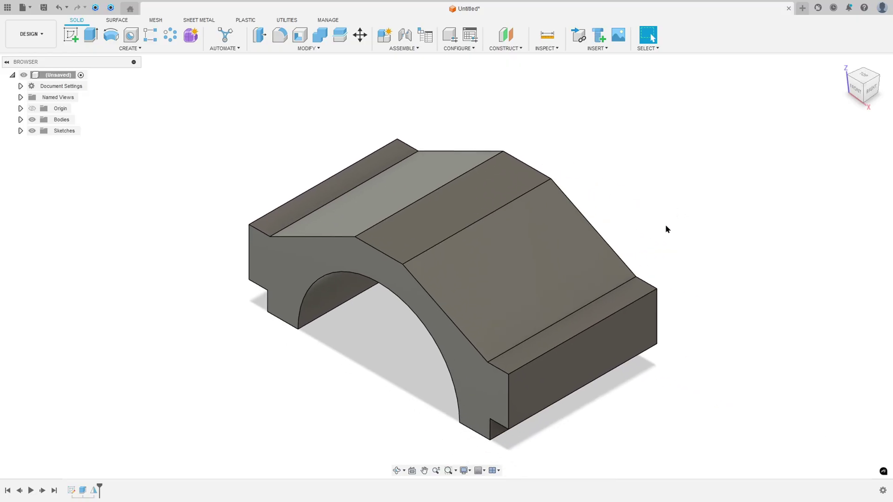
pyautogui.keyDown('shift'); pyautogui.moveTo(665, 223); pyautogui.dragTo(665, 223, button='middle'); pyautogui.keyUp('shift')
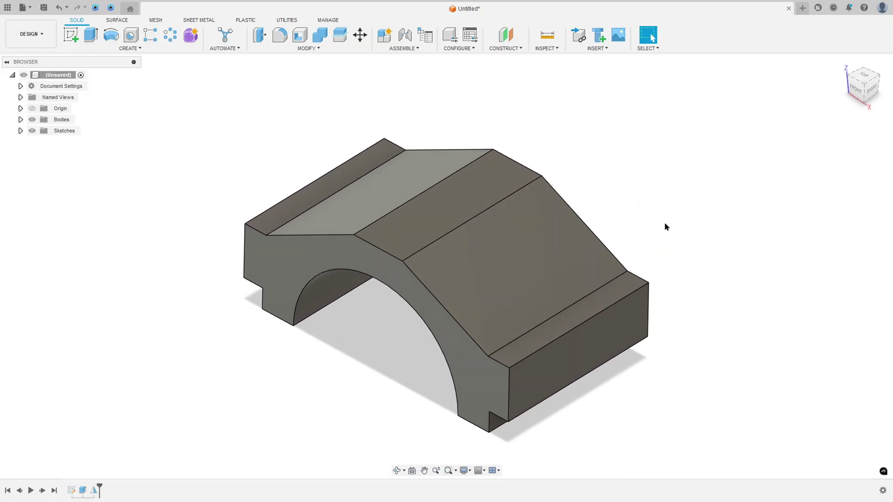
pyautogui.moveTo(663, 221)
pyautogui.keyDown('shift'); pyautogui.mouseDown(button='middle')
pyautogui.moveTo(640, 194)
pyautogui.moveTo(842, 237)
pyautogui.mouseUp(button='middle'); pyautogui.keyUp('shift')
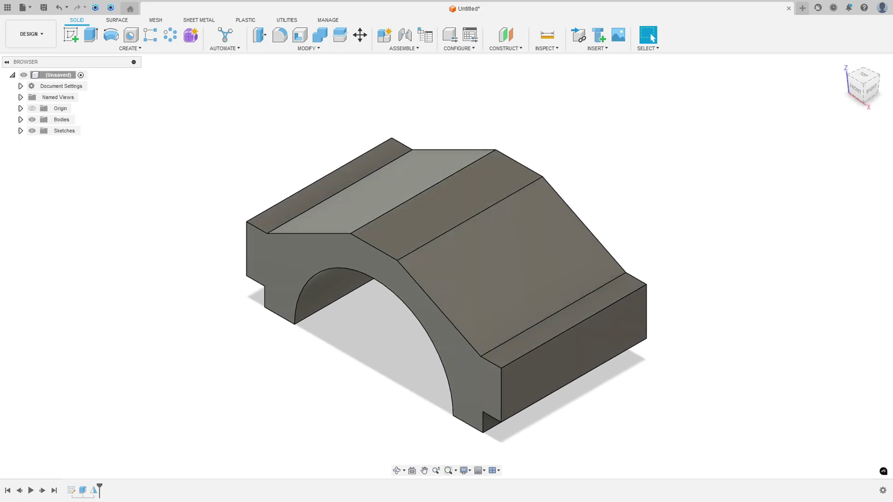
# - On the PDF drawing, circle the lower-left hole in the top view, and mark the Ø9 and lower 15 dimensions
pyautogui.hotkey('alt', 'Tab')
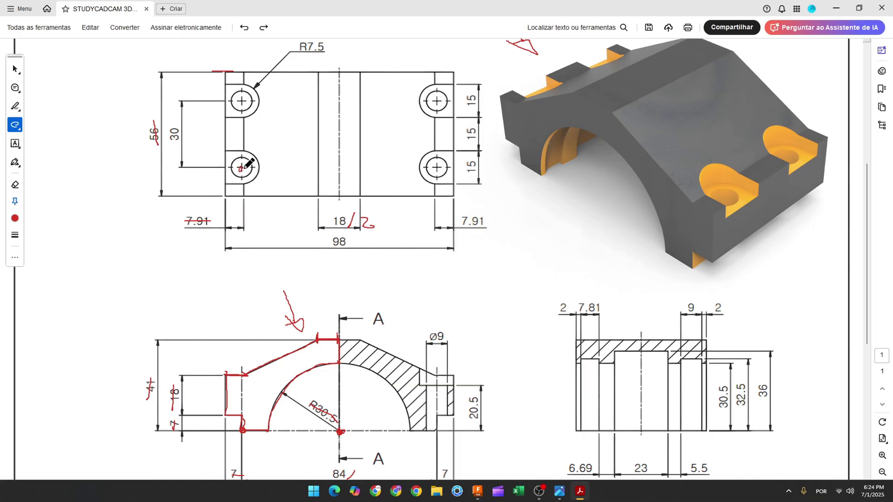
pyautogui.hotkey('ctrl', 'z')
pyautogui.moveTo(231, 161)
pyautogui.mouseDown()
pyautogui.moveTo(234, 172)
pyautogui.moveTo(249, 165)
pyautogui.mouseUp()
pyautogui.moveTo(428, 334); pyautogui.dragTo(445, 336)
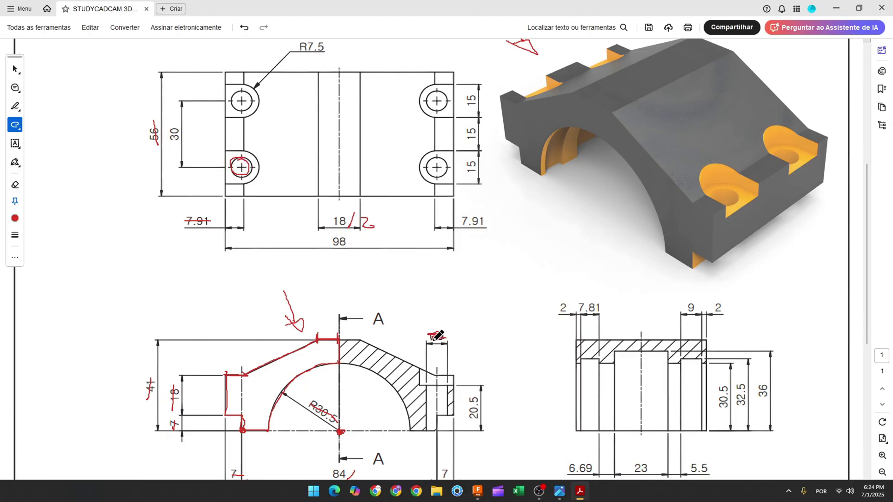
pyautogui.moveTo(245, 159)
pyautogui.mouseDown()
pyautogui.moveTo(235, 170)
pyautogui.moveTo(244, 155)
pyautogui.mouseUp()
pyautogui.moveTo(471, 159); pyautogui.dragTo(471, 175)
# - Return to Fusion and sketch a 9 mm diameter circle on the left end's top face near the front, with its dimension placed outside the body
pyautogui.click(485, 491)
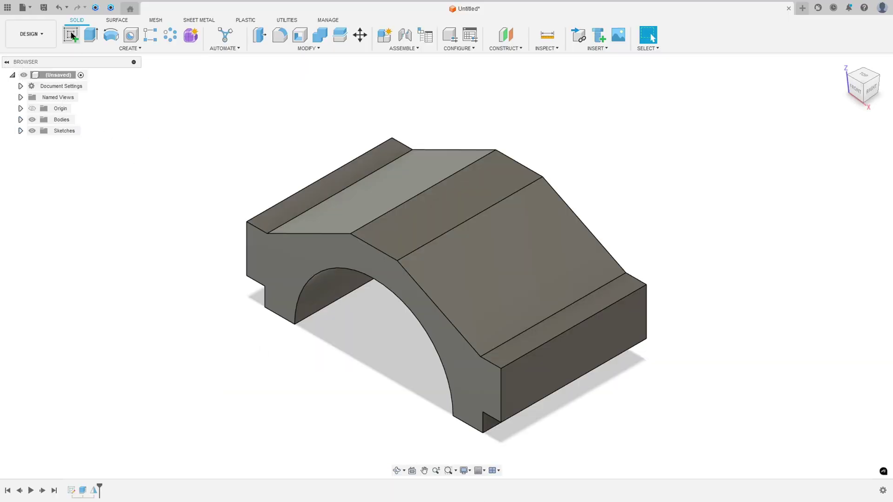
pyautogui.click(295, 203)
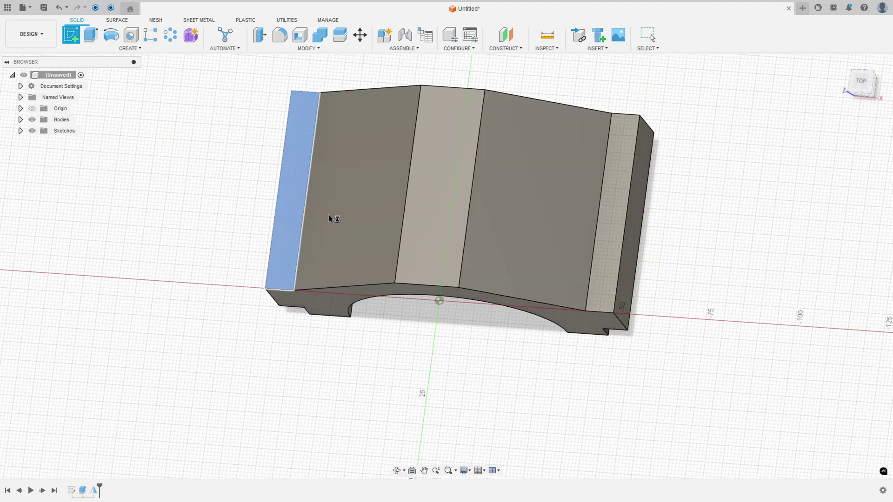
pyautogui.click(110, 34)
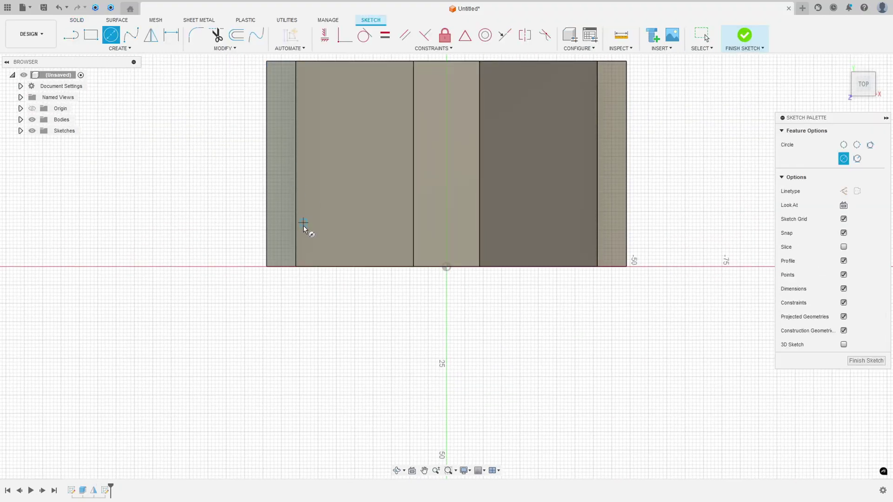
pyautogui.click(306, 230)
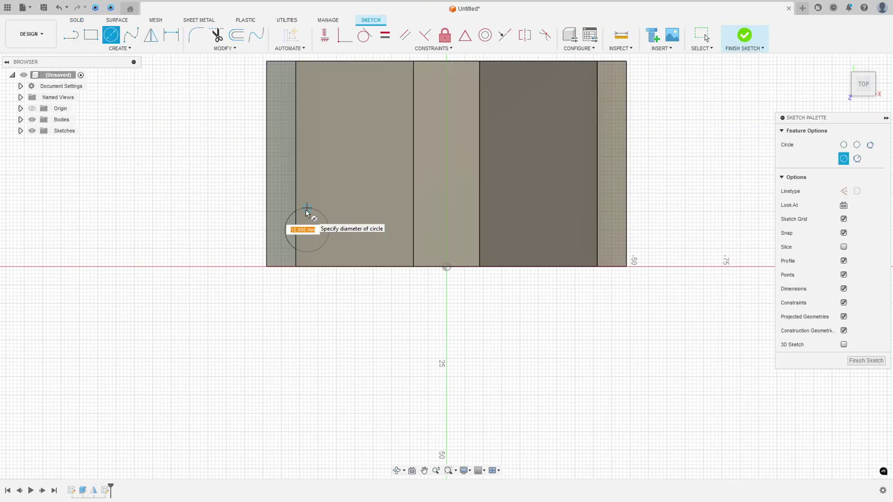
pyautogui.write('9')
pyautogui.press('Return')
pyautogui.press('Escape')
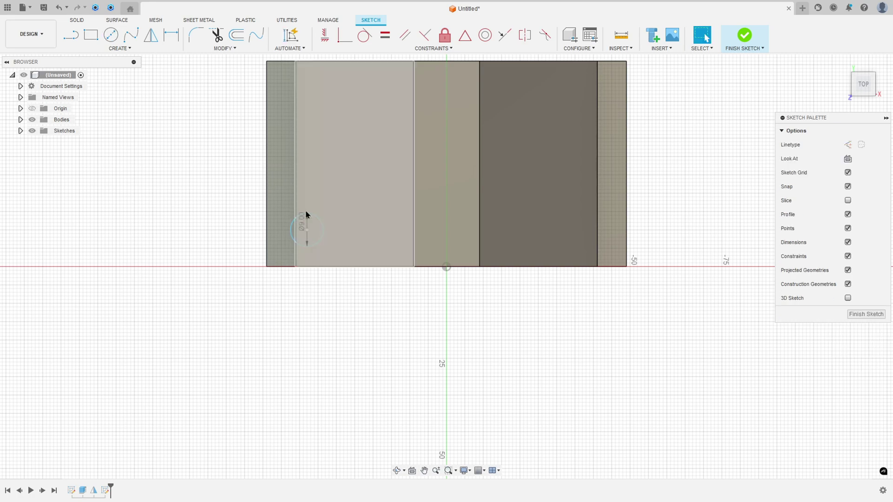
pyautogui.moveTo(302, 223); pyautogui.dragTo(244, 174)
# - Project the whole body's outline into the active sketch and hide the solid body so only the sketch geometry shows
pyautogui.click(119, 49)
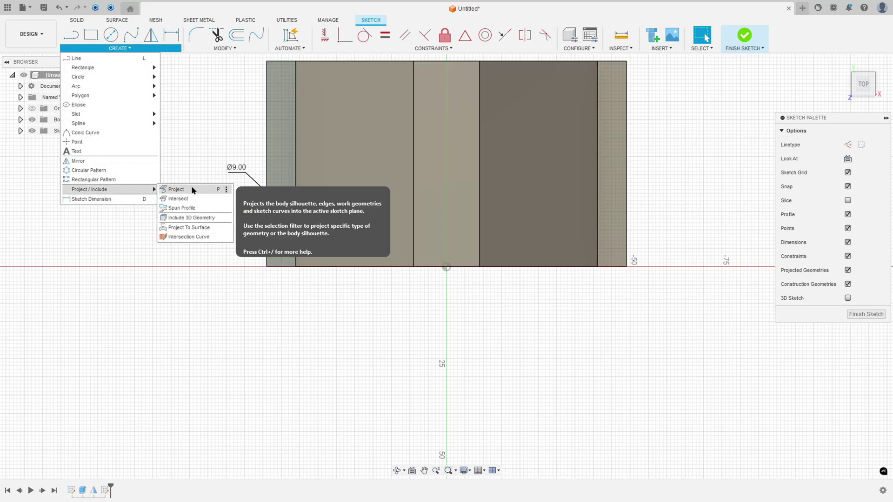
pyautogui.click(175, 189)
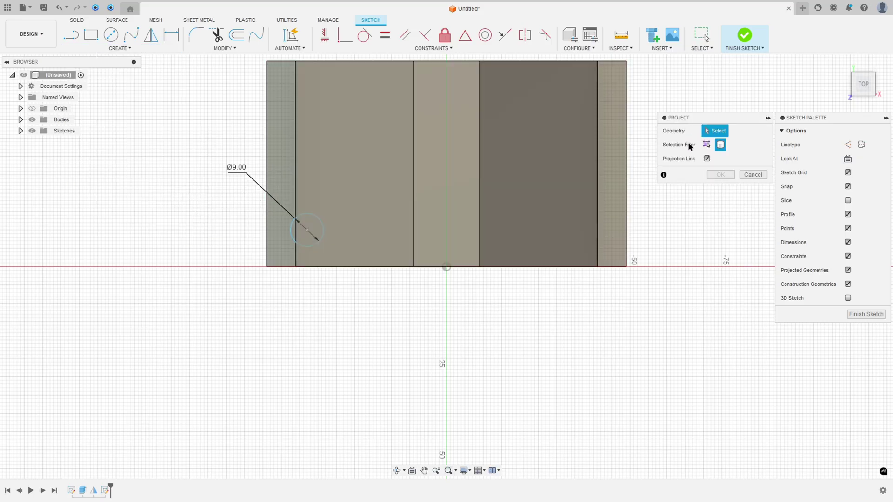
pyautogui.click(521, 160)
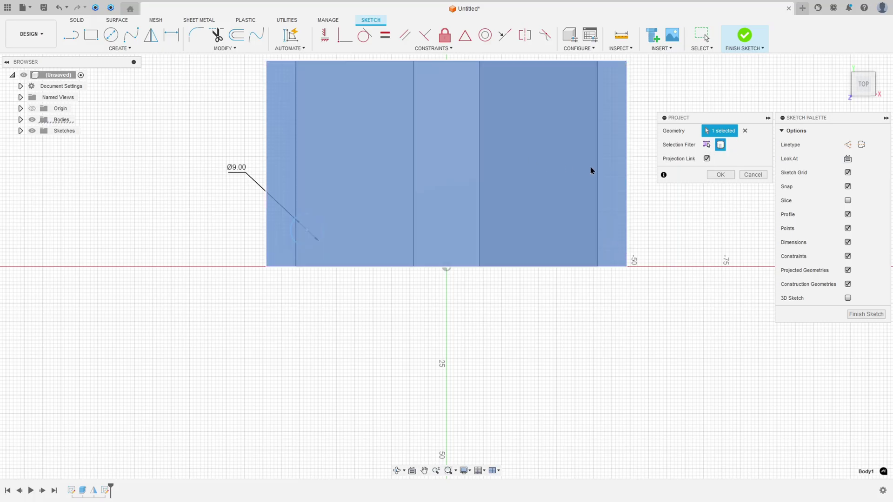
pyautogui.click(719, 175)
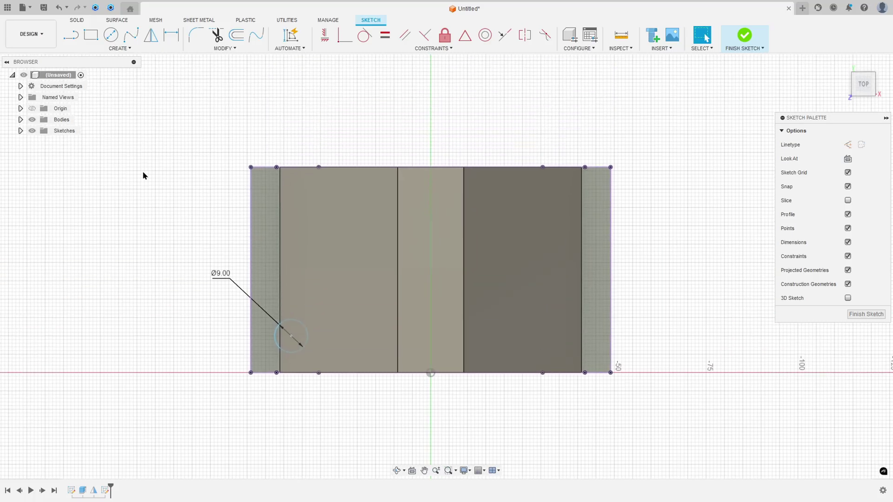
pyautogui.click(20, 119)
pyautogui.click(40, 131)
pyautogui.moveTo(356, 238); pyautogui.dragTo(442, 211, button='middle')
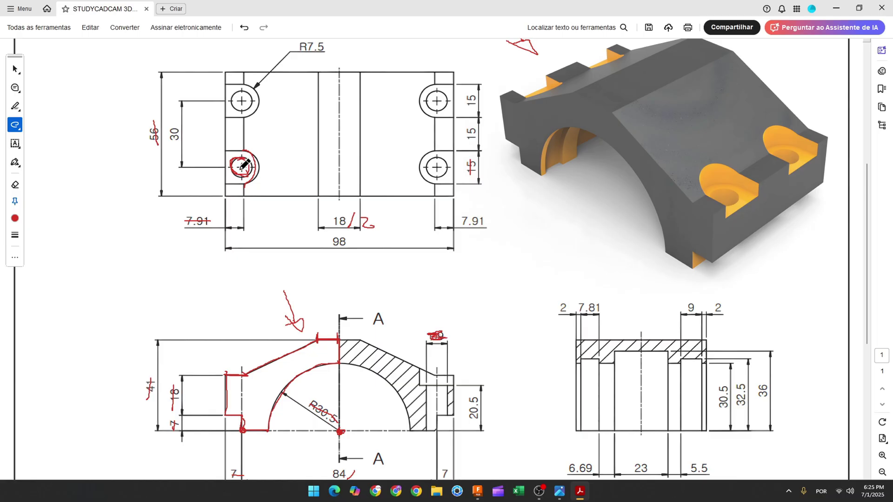
# - On the PDF drawing, mark the lower-left hole's offset from the left edge and the lower-right 7 dimension in the front view
pyautogui.moveTo(225, 167); pyautogui.dragTo(224, 169)
pyautogui.scroll(-1, 241, 371)
pyautogui.moveTo(441, 451); pyautogui.dragTo(448, 450)
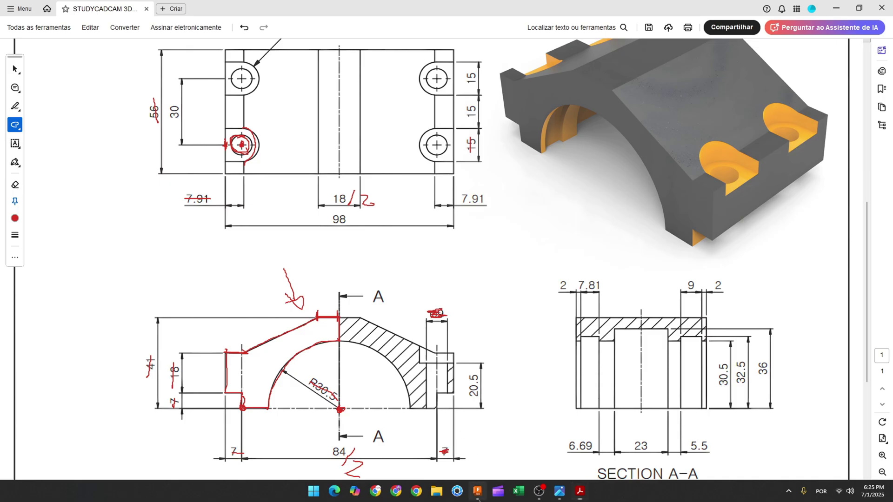
# - Return to Fusion and dimension the circle's centre 7 mm horizontally from the projected left edge
pyautogui.click(478, 491)
pyautogui.click(377, 309)
pyautogui.click(337, 312)
pyautogui.click(366, 396)
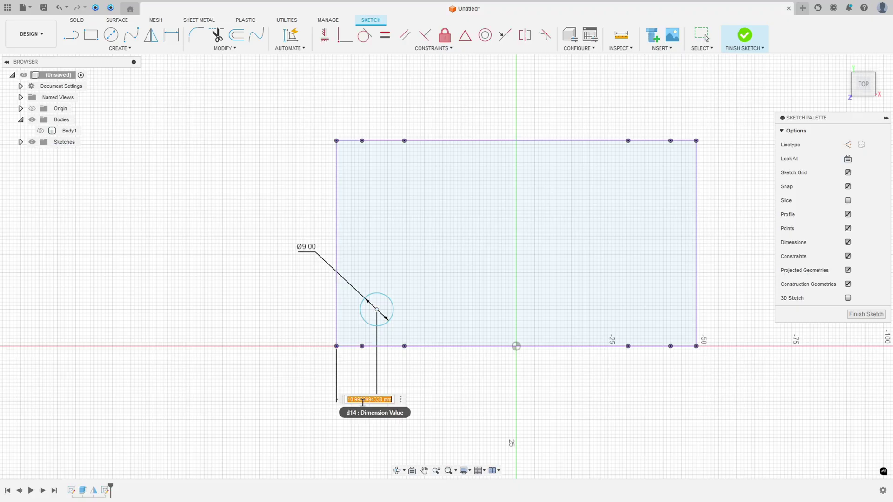
pyautogui.write('7')
pyautogui.press('Return')
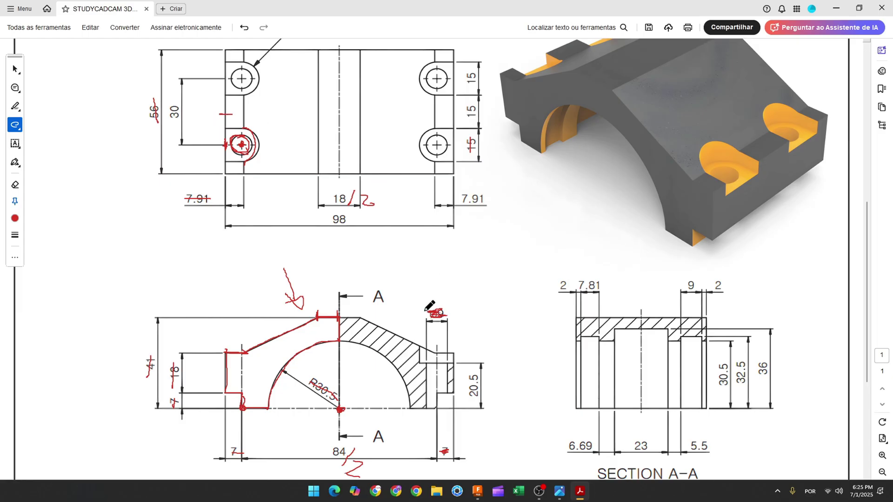
# - Back in the Fusion sketch, place a sketch point at the midpoint of the projected left edge
pyautogui.click(478, 492)
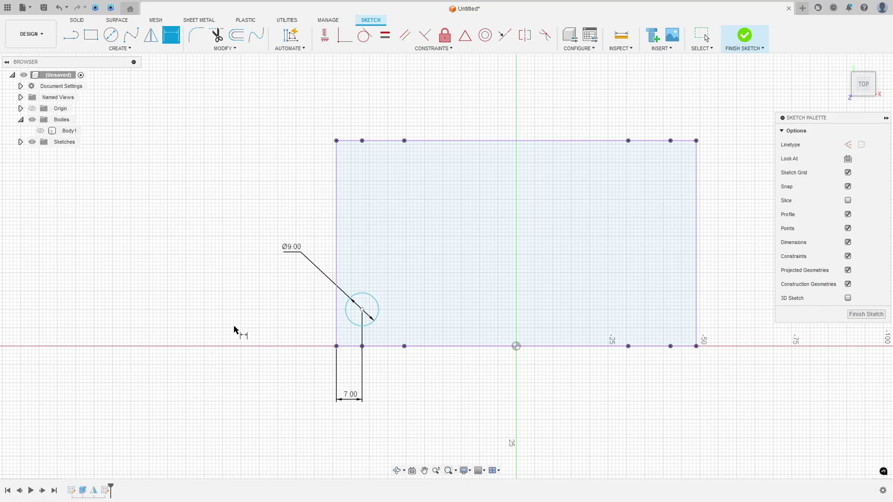
pyautogui.click(111, 49)
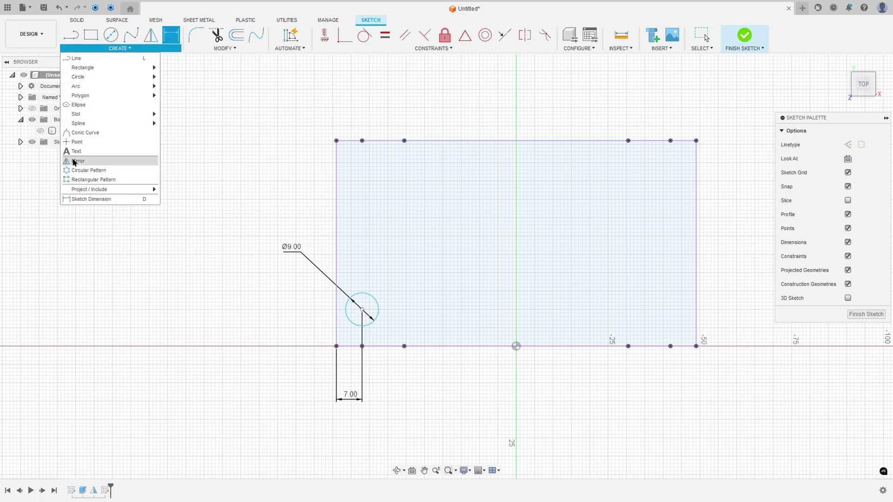
pyautogui.click(101, 142)
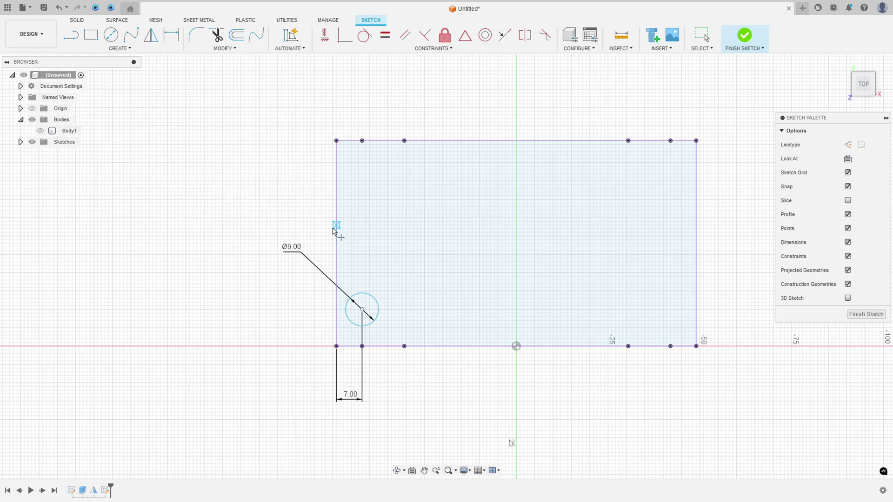
pyautogui.click(337, 245)
# - Dimension the circle's centre 15 mm vertically from the edge midpoint, and move the diameter label to the circle's inner side
pyautogui.click(171, 34)
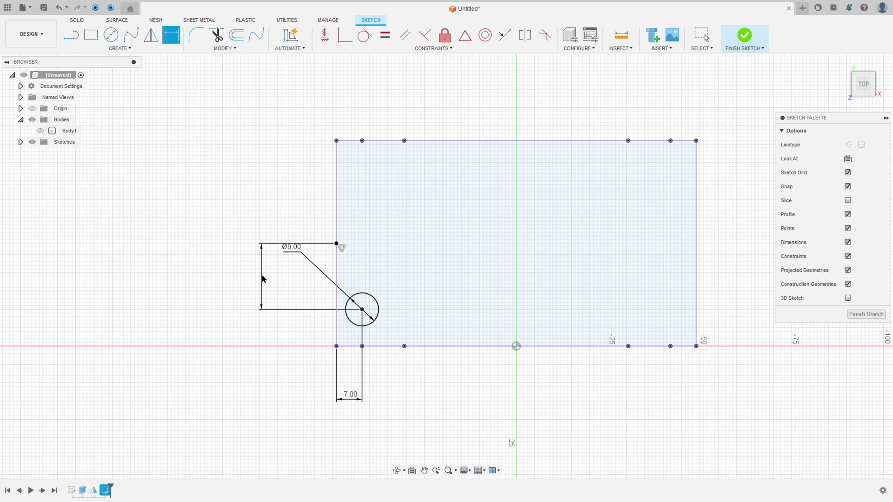
pyautogui.click(284, 271)
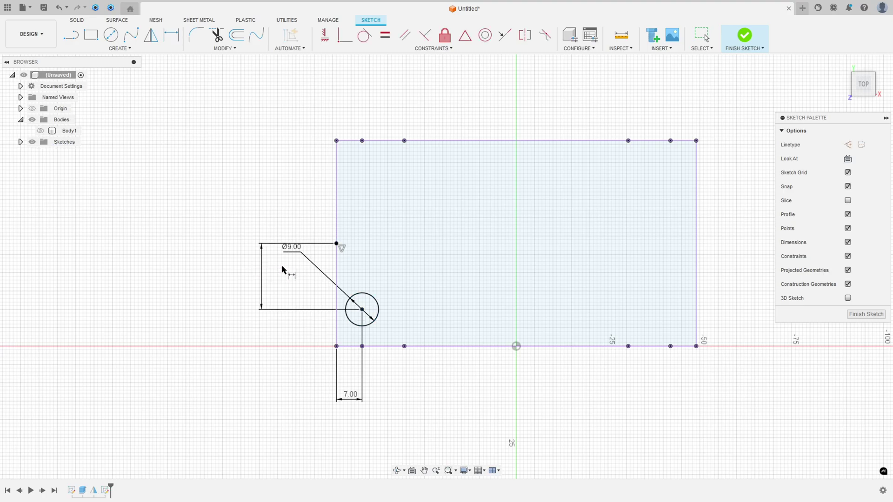
pyautogui.press('Return')
pyautogui.press('Escape')
pyautogui.moveTo(290, 236)
pyautogui.mouseDown()
pyautogui.moveTo(381, 285)
pyautogui.moveTo(392, 302)
pyautogui.moveTo(420, 287)
pyautogui.mouseUp()
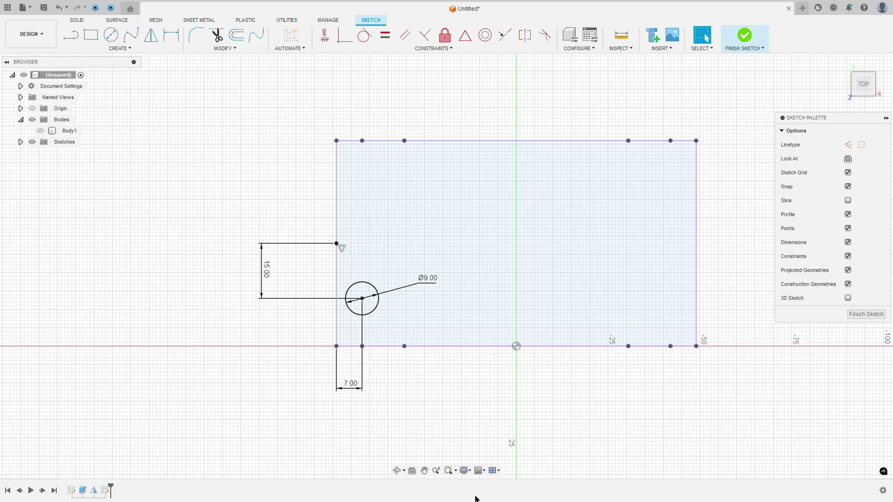
# - Draw a center-point semicircular arc of about 9 mm radius around the circle's centre, bulging away from the left edge
pyautogui.click(117, 49)
pyautogui.moveTo(108, 86)
pyautogui.click(172, 96)
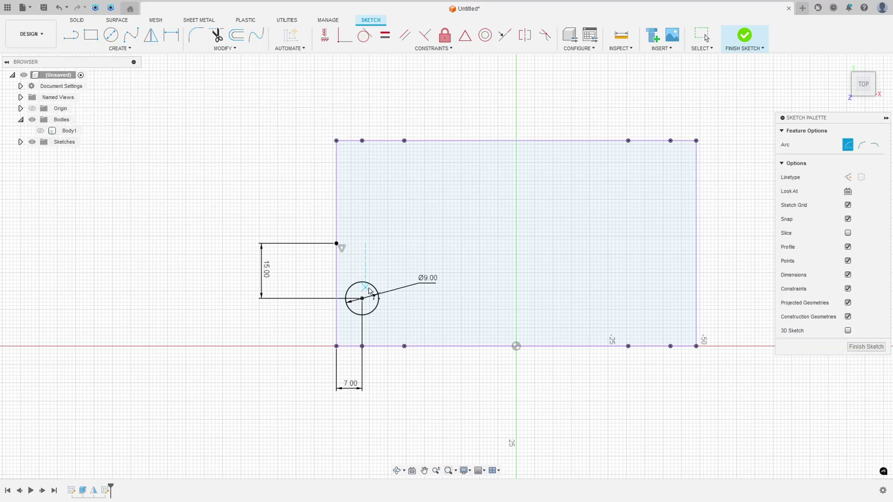
pyautogui.click(362, 299)
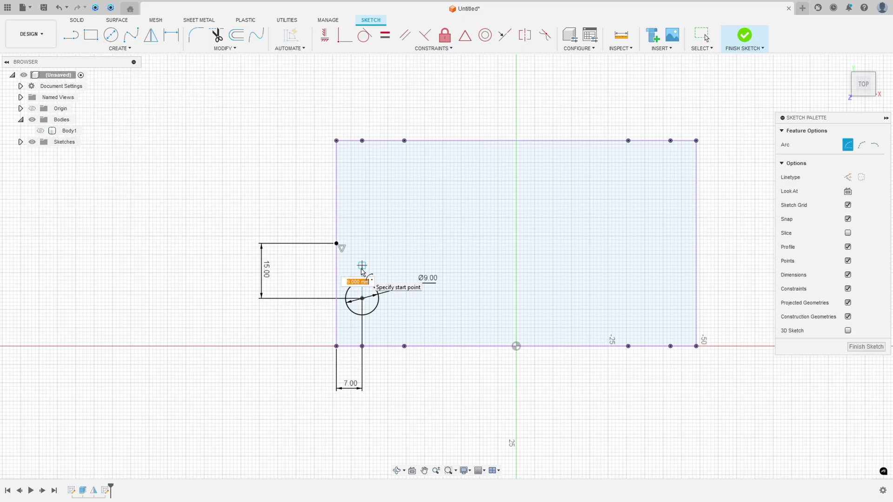
pyautogui.click(362, 265)
pyautogui.click(363, 332)
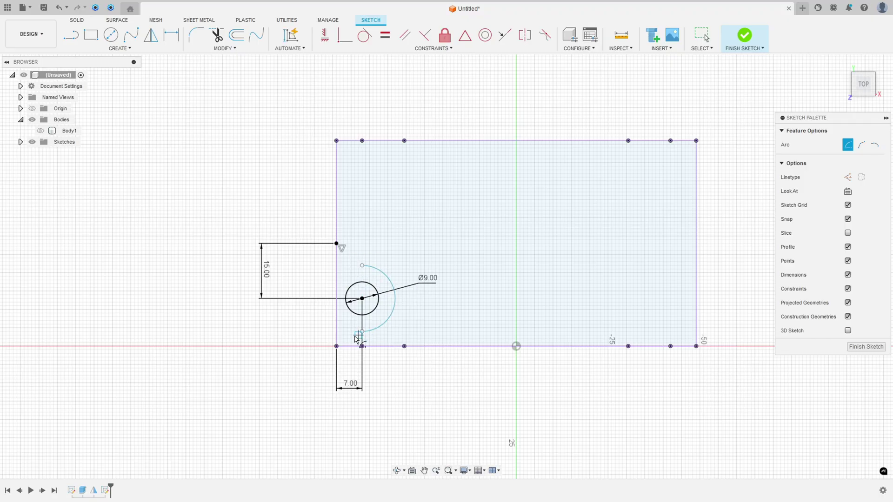
# - Dimension the semicircular arc's radius as 7.5 mm
pyautogui.click(171, 34)
pyautogui.click(380, 272)
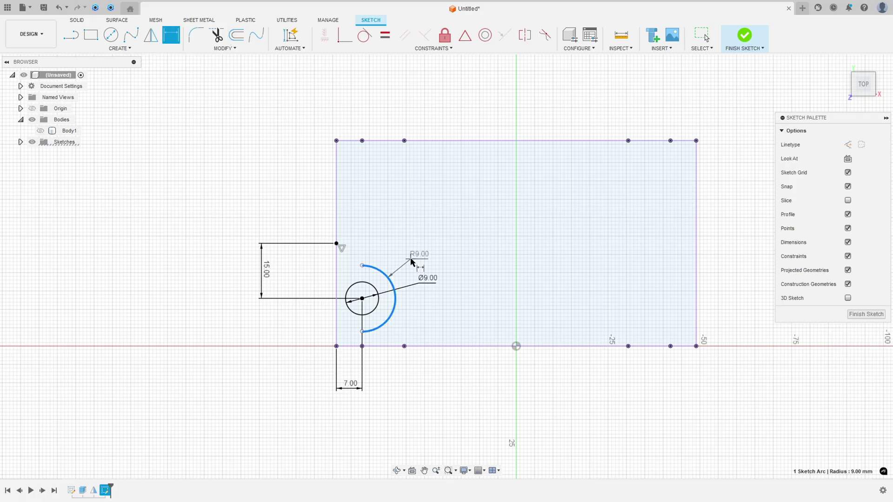
pyautogui.click(411, 259)
pyautogui.write('7.5')
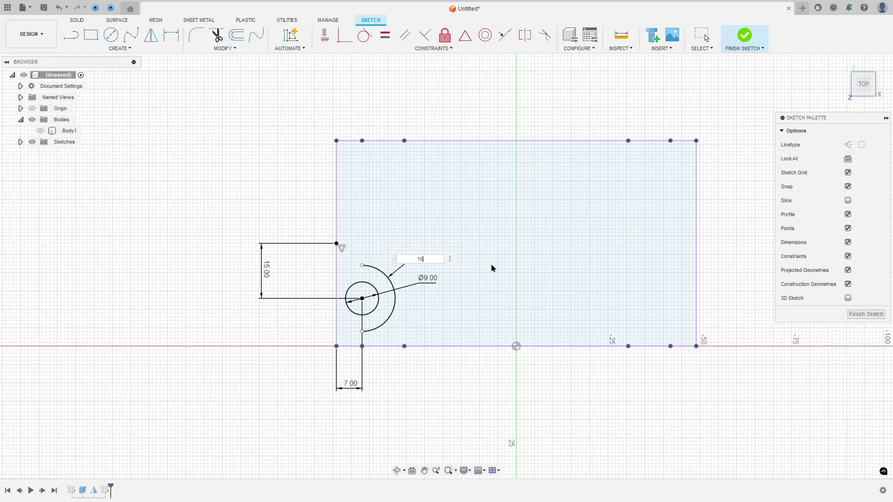
pyautogui.press('Return')
# - Constrain both ends of the arc to be vertically aligned with the circle's centre
pyautogui.scroll(3, 323, 266)
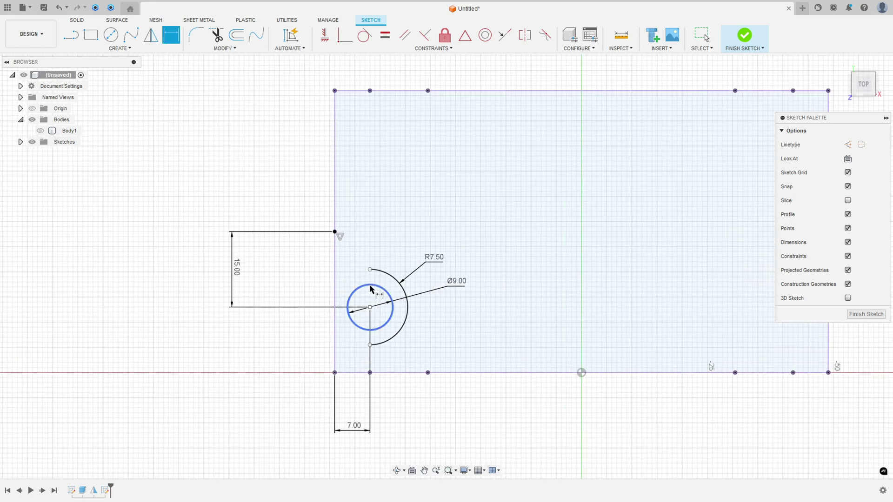
pyautogui.click(324, 35)
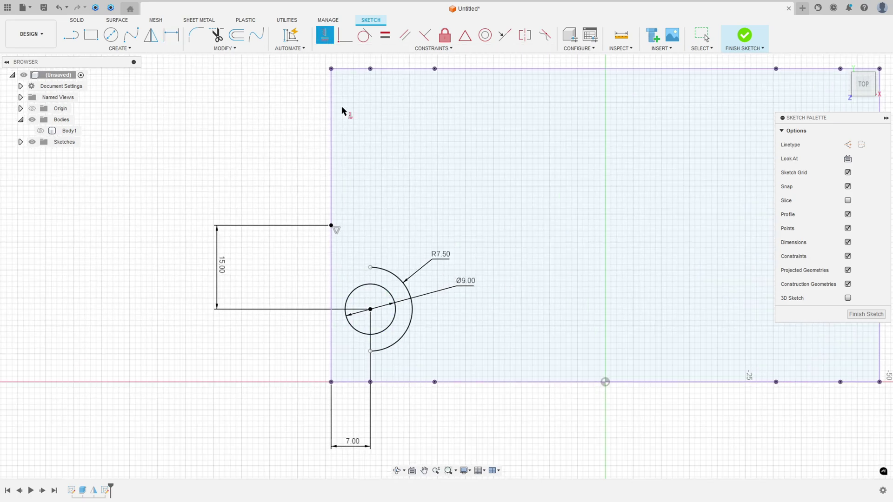
pyautogui.click(370, 268)
pyautogui.click(370, 309)
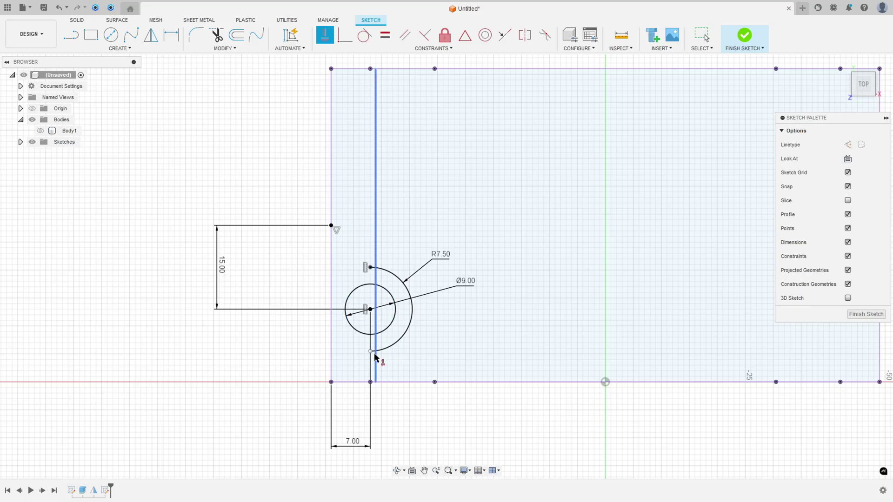
pyautogui.click(371, 352)
pyautogui.click(370, 309)
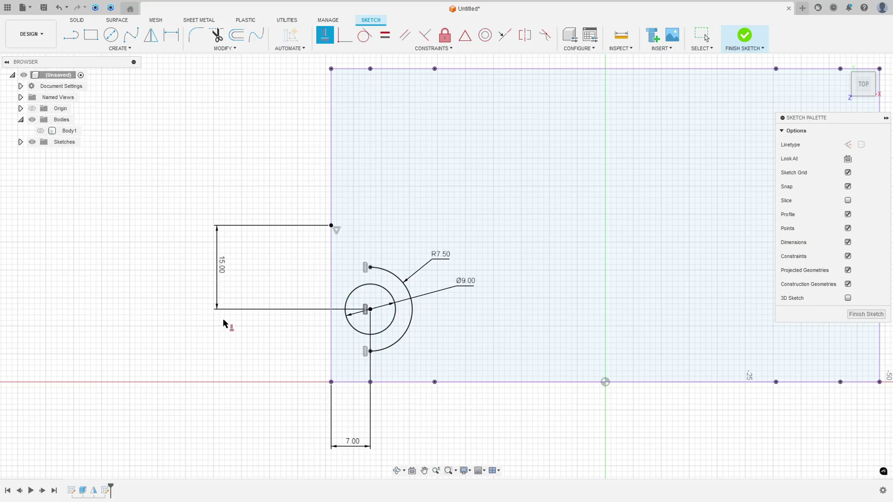
# - Draw horizontal lines from both arc ends to the projected left edge to close the U-shaped pocket profile
pyautogui.press('l')
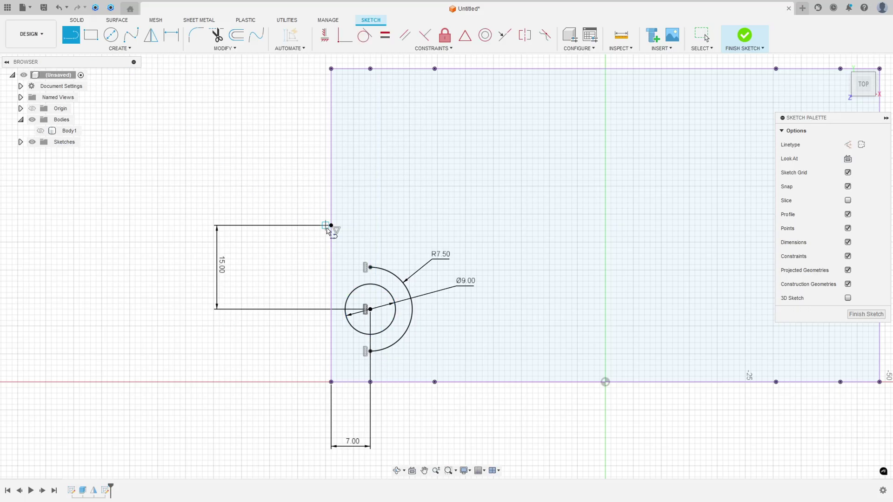
pyautogui.click(370, 268)
pyautogui.doubleClick(332, 268)
pyautogui.click(370, 352)
pyautogui.doubleClick(331, 351)
pyautogui.press('Escape')
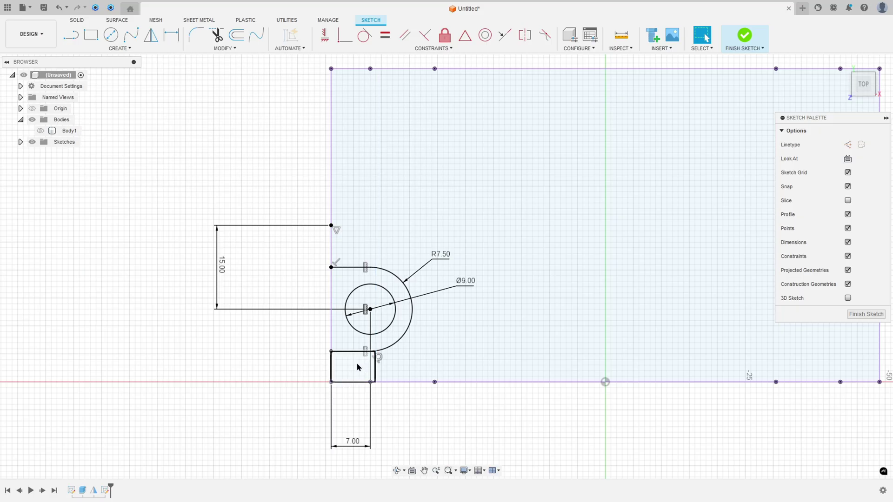
pyautogui.click(382, 354)
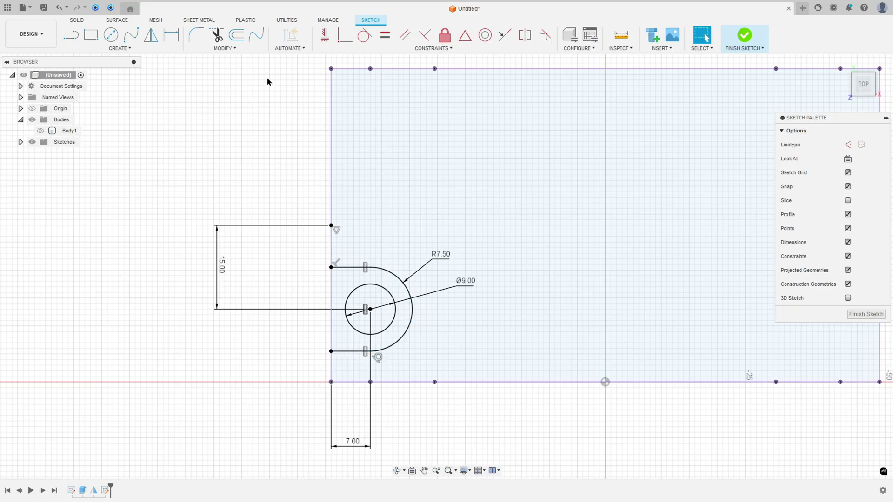
# - Try to add a tangent constraint between the arc and the upper horizontal line
pyautogui.click(365, 35)
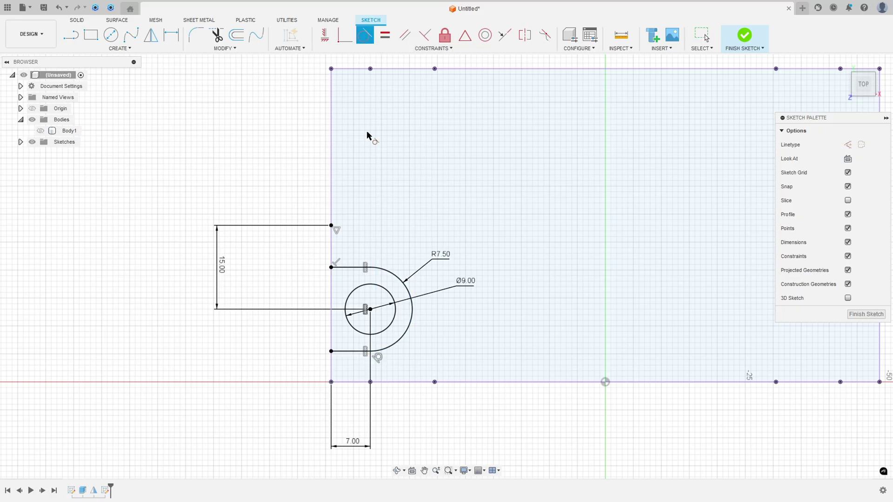
pyautogui.click(375, 280)
pyautogui.press('Escape')
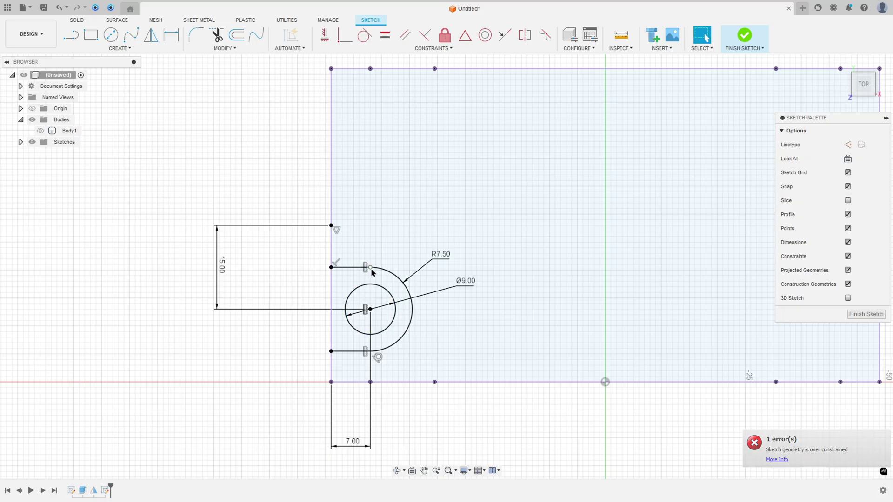
pyautogui.click(375, 285)
pyautogui.click(222, 375)
pyautogui.click(331, 307)
pyautogui.press('Delete')
pyautogui.click(376, 282)
pyautogui.press('Delete')
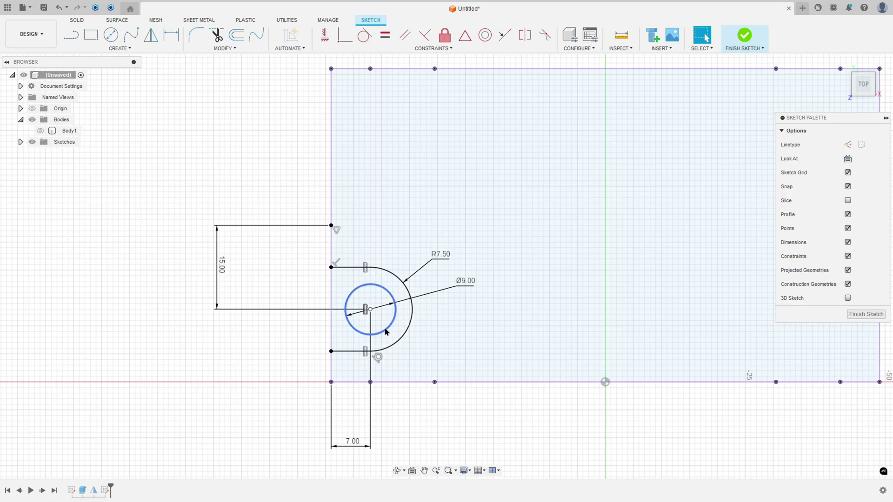
# - Finish the sketch, show the body again, and orbit to an isometric view of the end carrying the hole profile
pyautogui.click(745, 35)
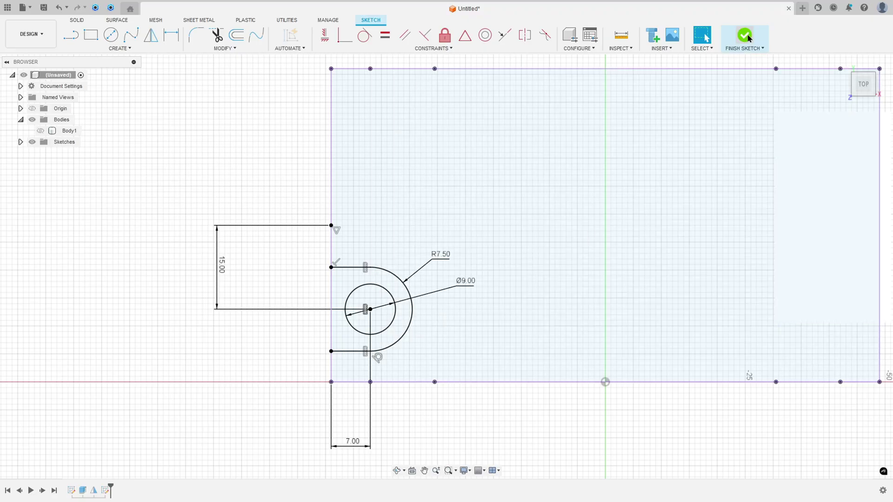
pyautogui.click(843, 62)
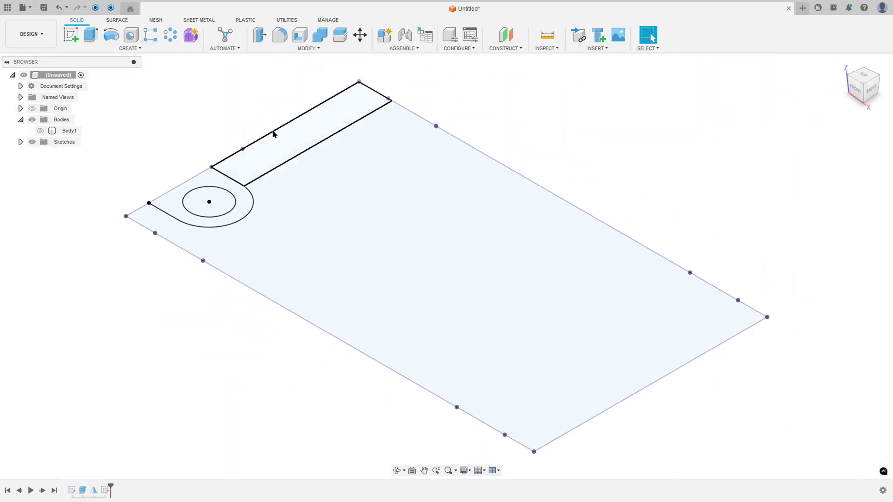
pyautogui.click(40, 130)
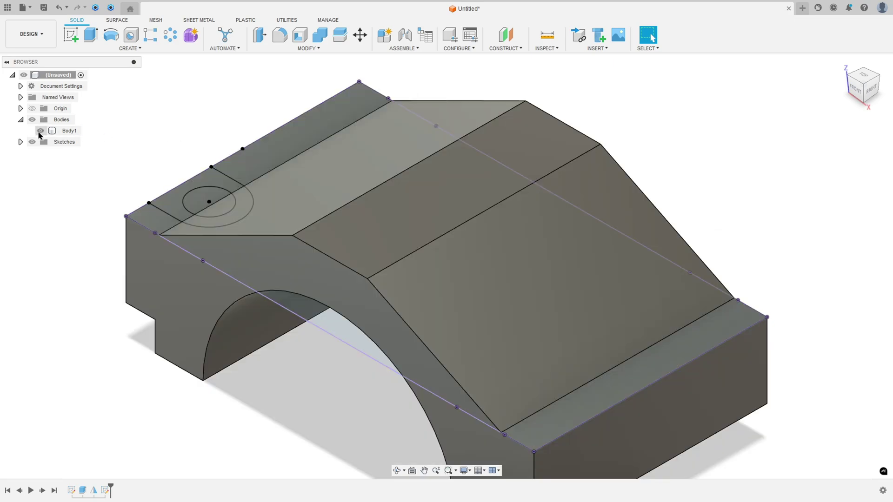
pyautogui.keyDown('shift'); pyautogui.moveTo(710, 140); pyautogui.dragTo(336, 204, button='middle'); pyautogui.keyUp('shift')
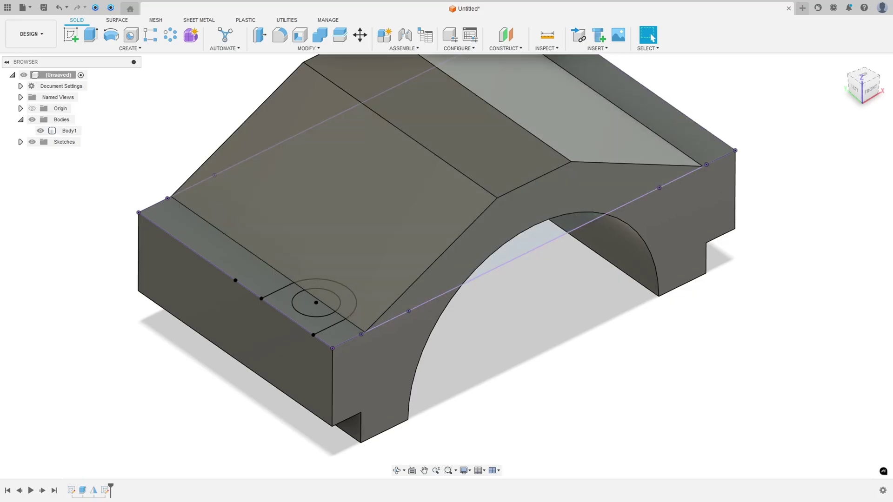
# - Switch to the PDF drawing, mark the pocket floor in the section with its 4,5 depth, and return to Fusion
pyautogui.hotkey('alt', 'Tab')
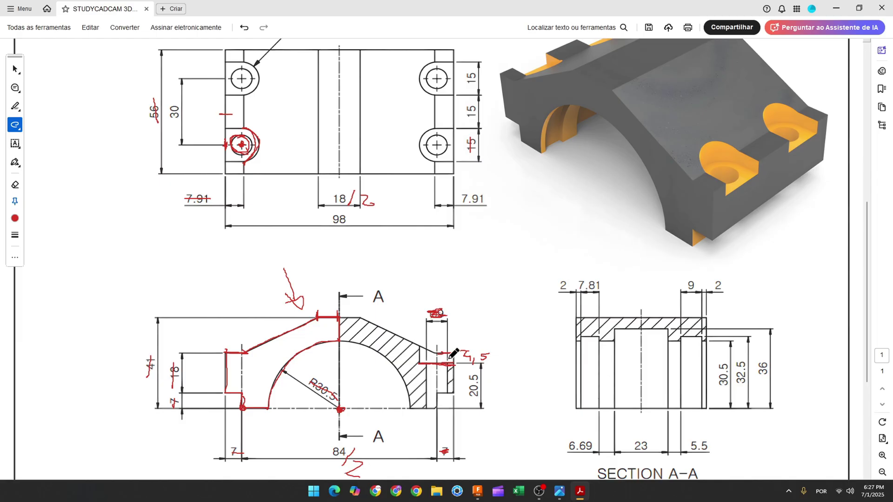
pyautogui.click(499, 491)
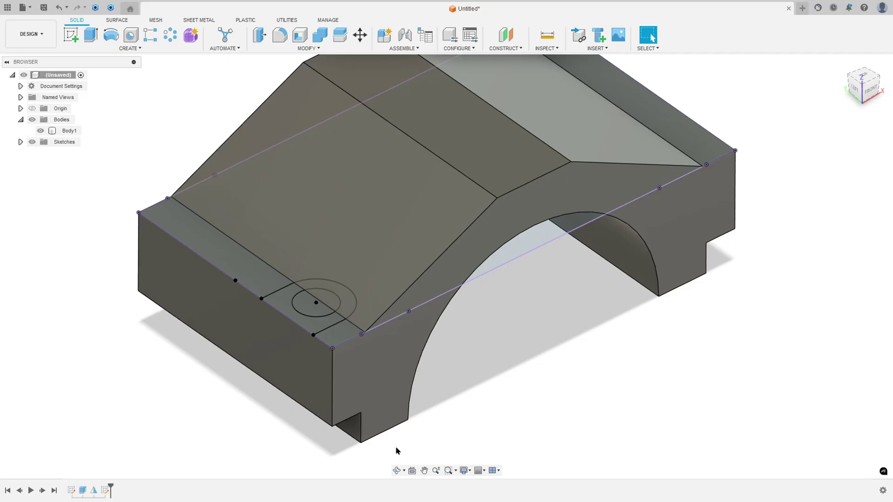
# - Begin an extrusion of the four regions of the U-shaped pocket profile, hiding the body for the selection and showing it again
pyautogui.click(91, 35)
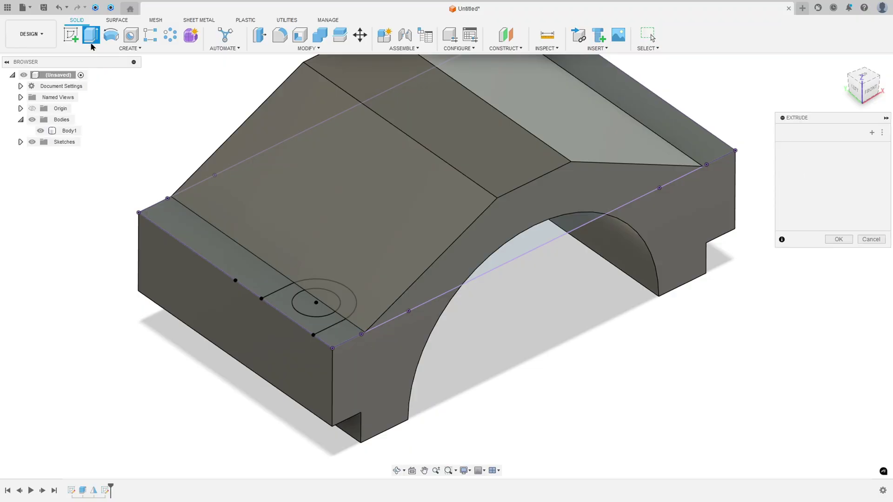
pyautogui.click(40, 131)
pyautogui.click(299, 304)
pyautogui.click(311, 302)
pyautogui.click(327, 288)
pyautogui.click(350, 298)
pyautogui.keyDown('shift'); pyautogui.moveTo(103, 263); pyautogui.dragTo(129, 261, button='middle'); pyautogui.keyUp('shift')
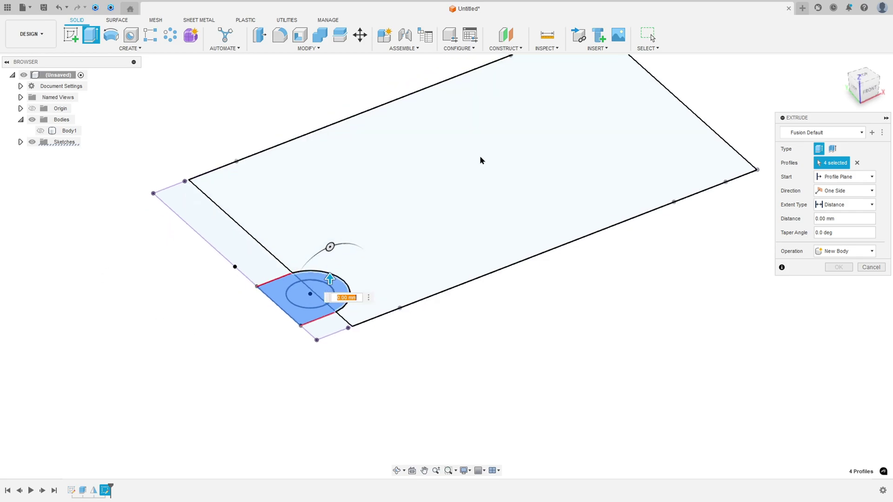
pyautogui.click(41, 131)
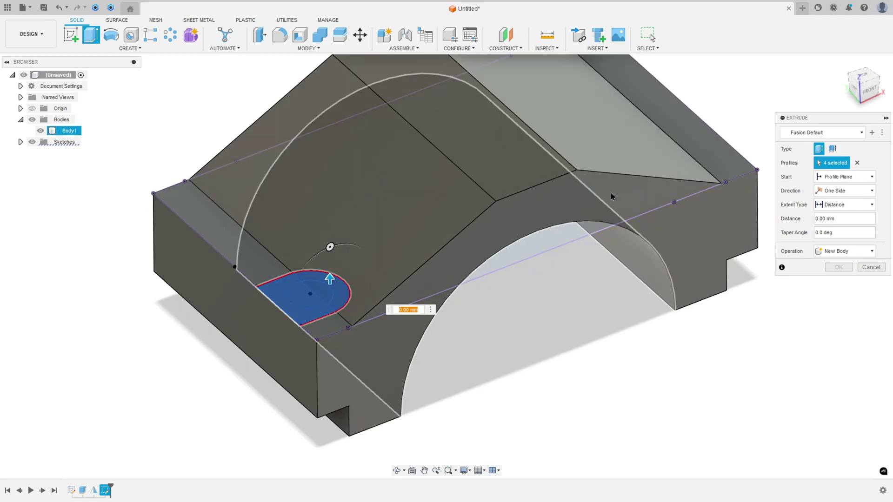
# - Cut the pocket profile symmetrically about its sketch plane with a half-length distance of 4.5 mm
pyautogui.click(841, 196)
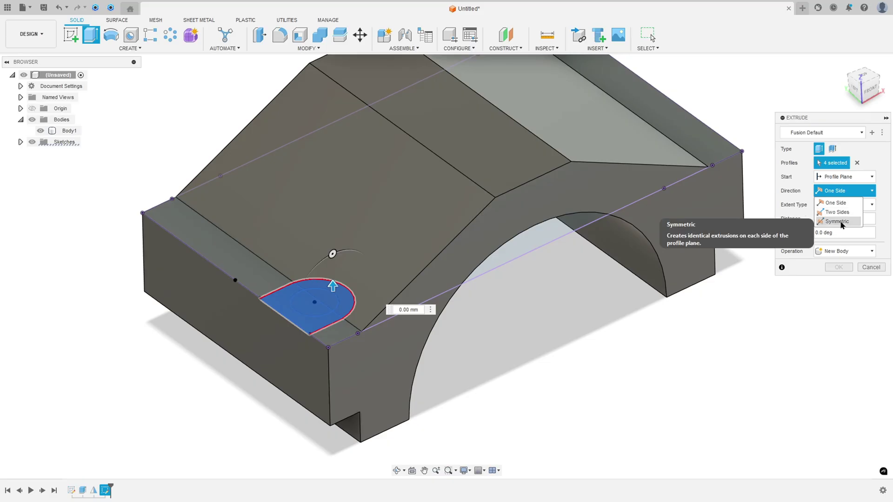
pyautogui.click(837, 217)
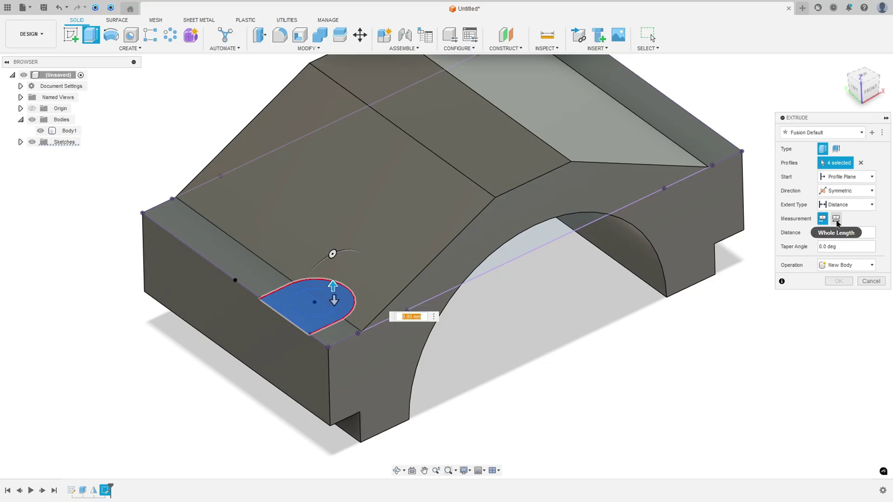
pyautogui.click(837, 222)
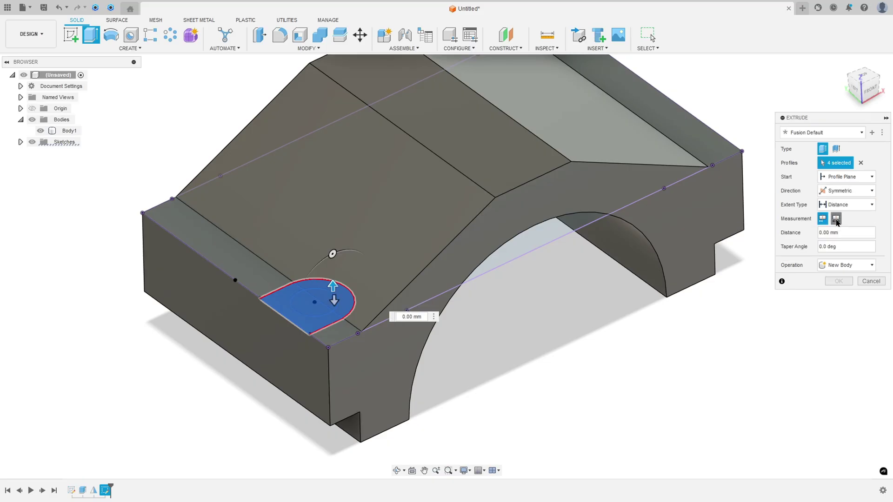
pyautogui.click(850, 234)
pyautogui.doubleClick(850, 235)
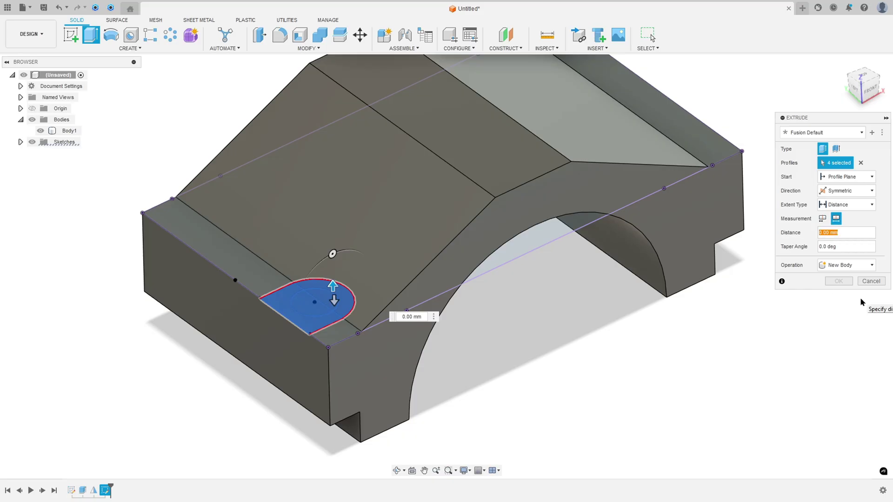
pyautogui.click(823, 219)
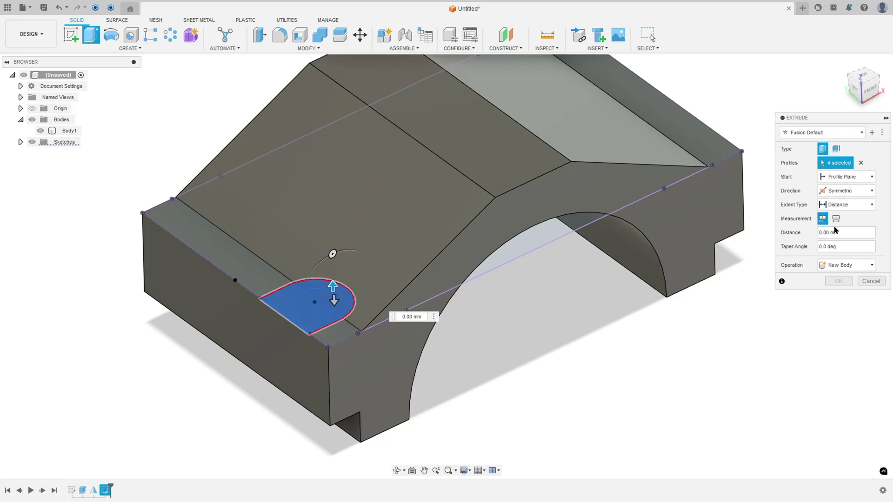
pyautogui.click(844, 232)
pyautogui.write('4,5')
pyautogui.keyDown('shift'); pyautogui.moveTo(540, 226); pyautogui.dragTo(560, 233, button='middle'); pyautogui.keyUp('shift')
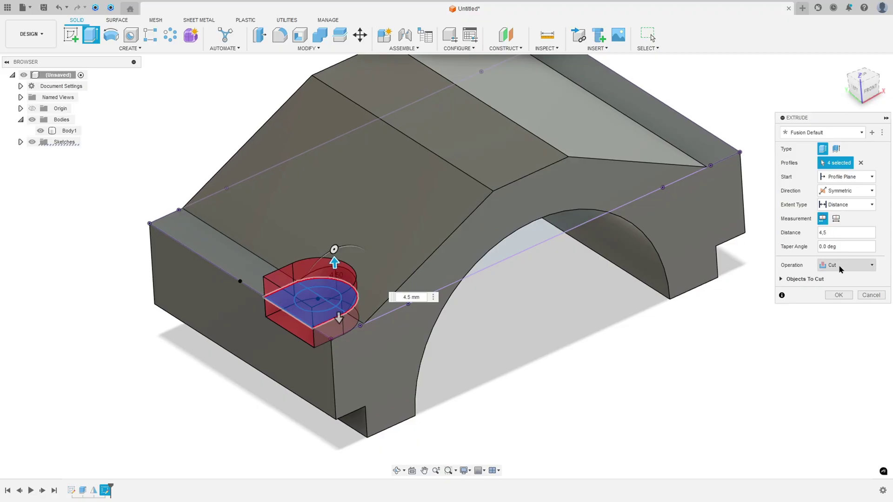
pyautogui.click(838, 295)
# - Show Sketch2 again over the pocketed body
pyautogui.keyDown('shift'); pyautogui.moveTo(534, 291); pyautogui.dragTo(495, 282, button='middle'); pyautogui.keyUp('shift')
pyautogui.click(21, 142)
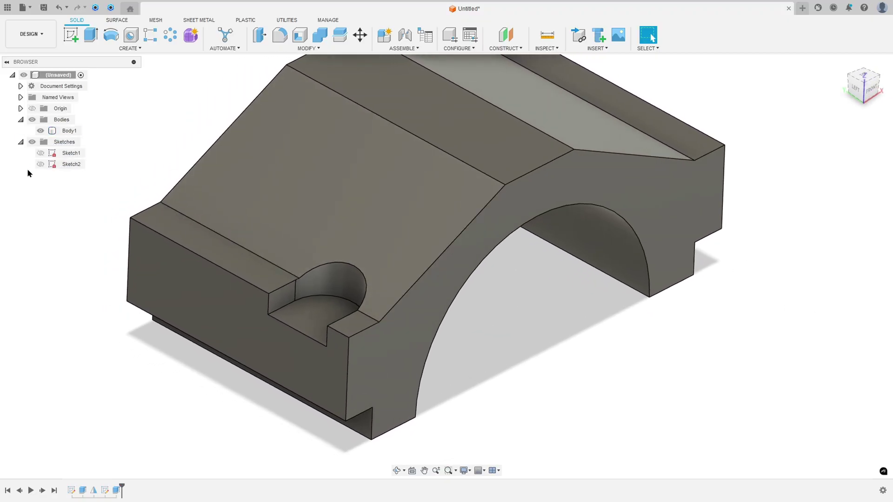
pyautogui.click(40, 164)
pyautogui.keyDown('shift'); pyautogui.moveTo(73, 227); pyautogui.dragTo(136, 144, button='middle'); pyautogui.keyUp('shift')
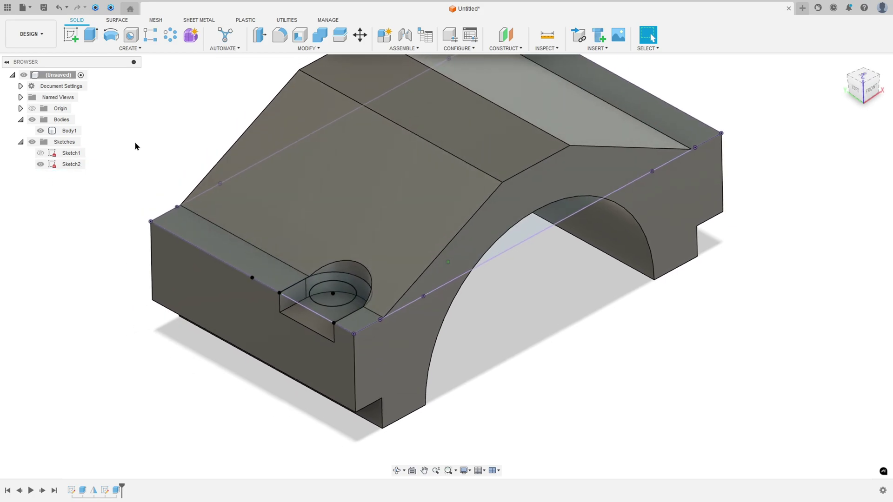
# - Cut the inner circle downward through the whole body with extent All, and hide Sketch2
pyautogui.click(89, 34)
pyautogui.click(328, 291)
pyautogui.click(357, 322)
pyautogui.keyDown('shift'); pyautogui.moveTo(357, 322); pyautogui.dragTo(361, 335, button='middle'); pyautogui.keyUp('shift')
pyautogui.click(839, 207)
pyautogui.click(831, 236)
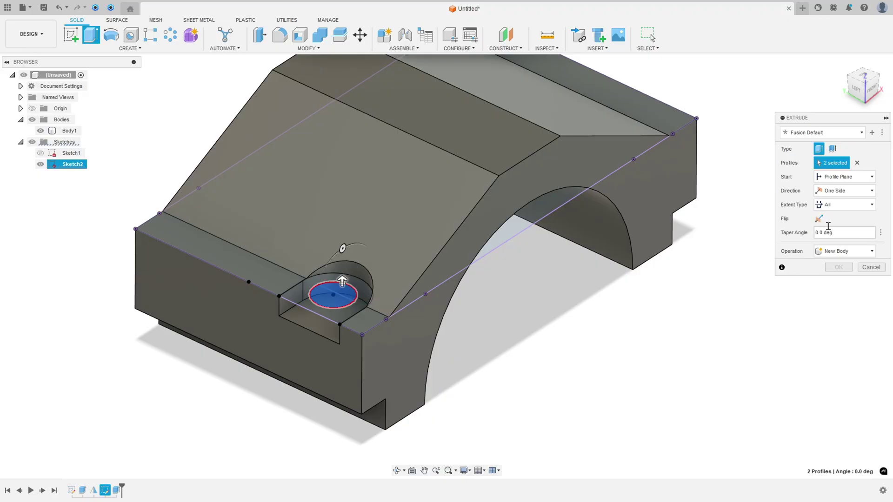
pyautogui.click(819, 219)
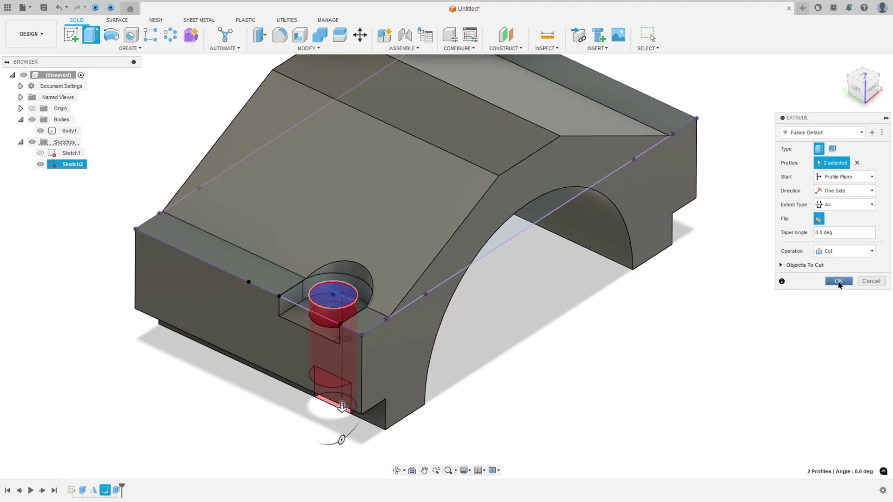
pyautogui.click(839, 283)
pyautogui.keyDown('shift'); pyautogui.moveTo(675, 331); pyautogui.dragTo(279, 273, button='middle'); pyautogui.keyUp('shift')
pyautogui.click(40, 165)
pyautogui.moveTo(158, 122)
pyautogui.keyDown('shift'); pyautogui.mouseDown(button='middle')
pyautogui.moveTo(188, 107)
pyautogui.moveTo(233, 111)
pyautogui.mouseUp(button='middle'); pyautogui.keyUp('shift')
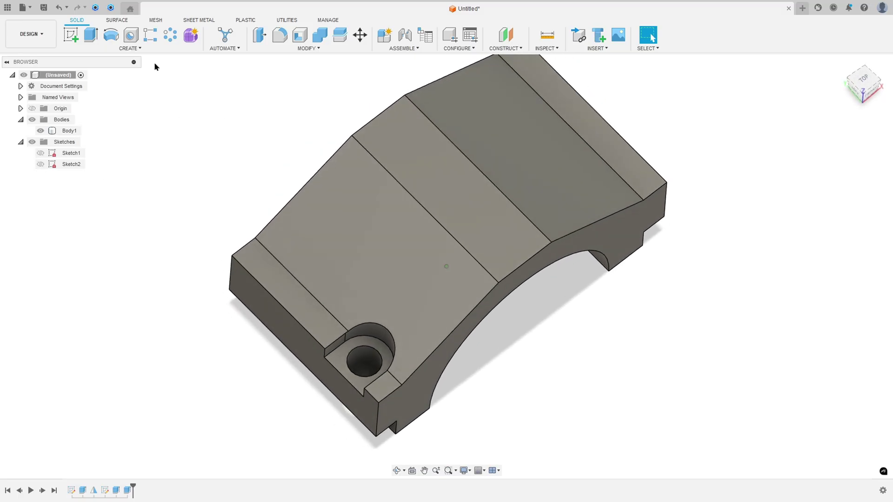
# - Start a rectangular feature pattern with the pocket and hole cuts as objects, and consult the hole spacing in the PDF drawing
pyautogui.click(150, 40)
pyautogui.keyDown('shift'); pyautogui.moveTo(150, 40); pyautogui.dragTo(554, 160, button='middle'); pyautogui.keyUp('shift')
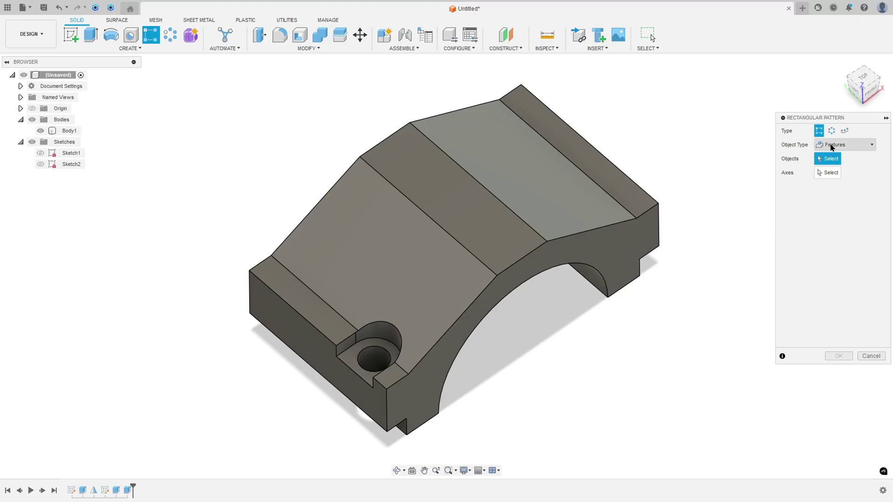
pyautogui.click(118, 492)
pyautogui.keyDown('ctrl'); pyautogui.click(128, 494); pyautogui.keyUp('ctrl')
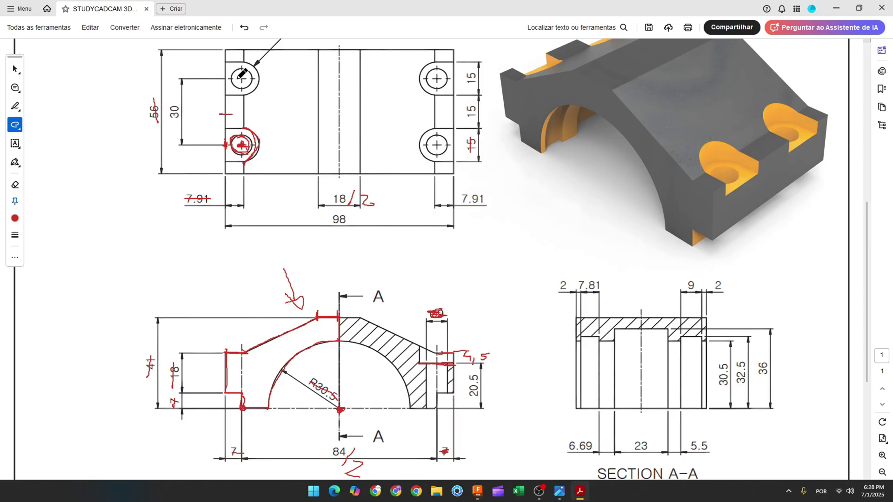
pyautogui.click(477, 490)
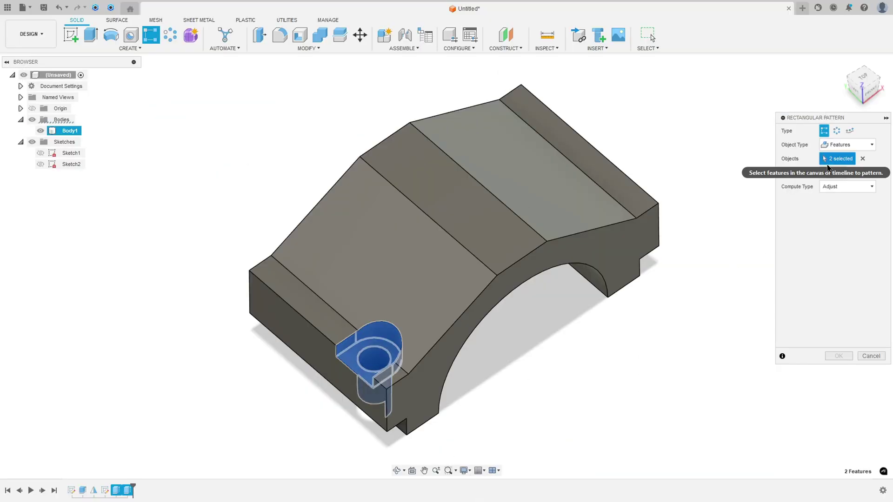
# - Pattern the pocket and hole along the body's long outer top edge with quantity 2 and extent distance -30 mm
pyautogui.click(834, 173)
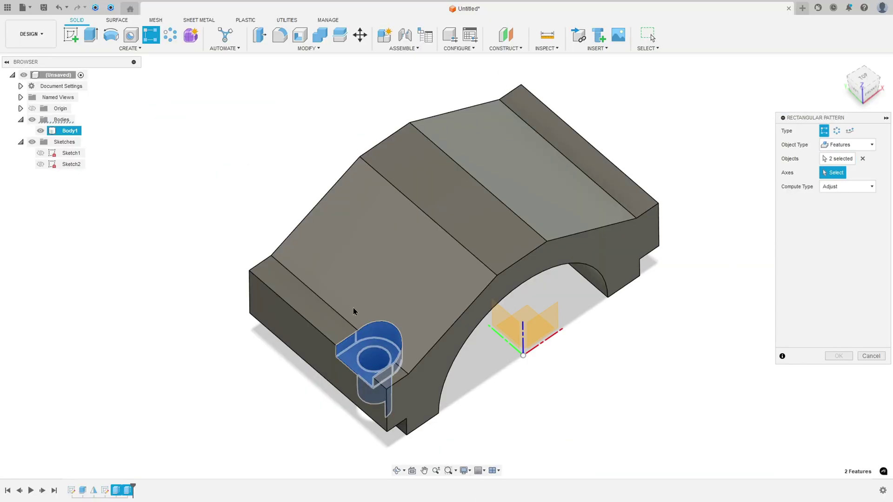
pyautogui.click(321, 331)
pyautogui.moveTo(382, 377); pyautogui.dragTo(305, 327)
pyautogui.press('Tab')
pyautogui.click(384, 336)
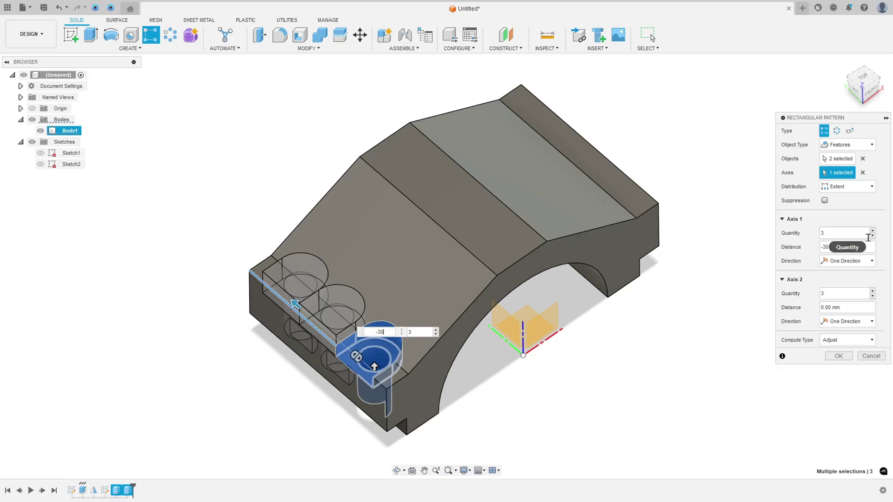
pyautogui.click(873, 236)
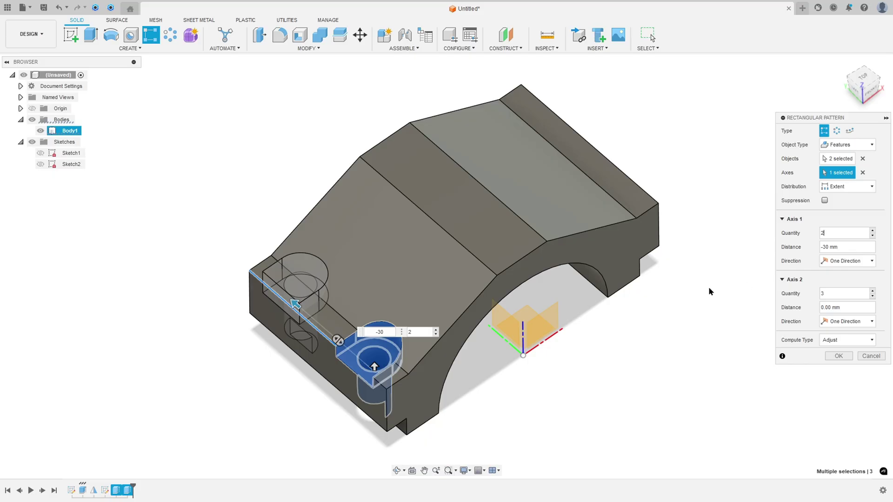
pyautogui.keyDown('shift'); pyautogui.moveTo(708, 290); pyautogui.dragTo(709, 275, button='middle'); pyautogui.keyUp('shift')
pyautogui.click(839, 356)
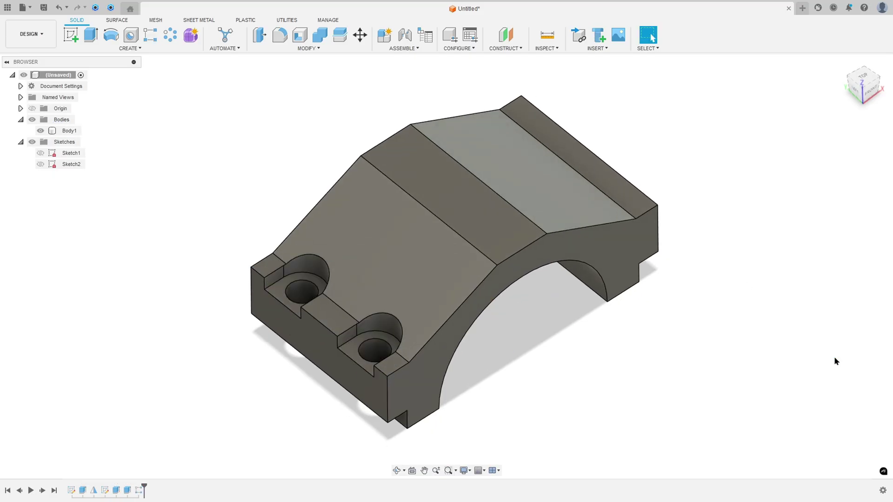
# - Mirror the pocket cut, hole cut and their pattern as features across the YZ plane to the opposite end
pyautogui.keyDown('shift'); pyautogui.moveTo(547, 362); pyautogui.dragTo(454, 323, button='middle'); pyautogui.keyUp('shift')
pyautogui.keyDown('shift'); pyautogui.moveTo(181, 135); pyautogui.dragTo(173, 122, button='middle'); pyautogui.keyUp('shift')
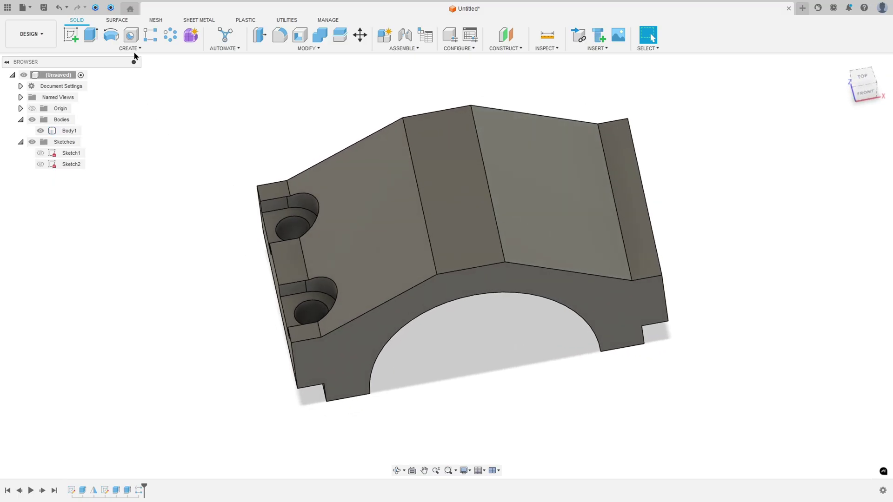
pyautogui.click(131, 48)
pyautogui.click(81, 246)
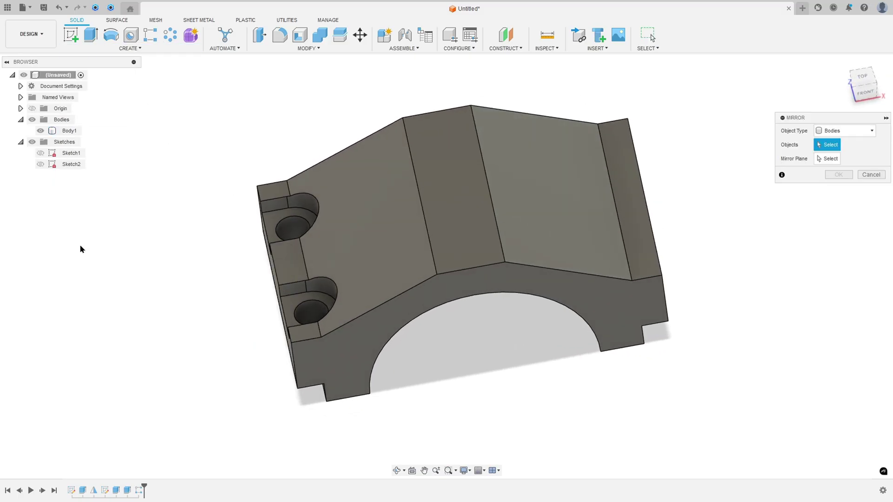
pyautogui.click(832, 134)
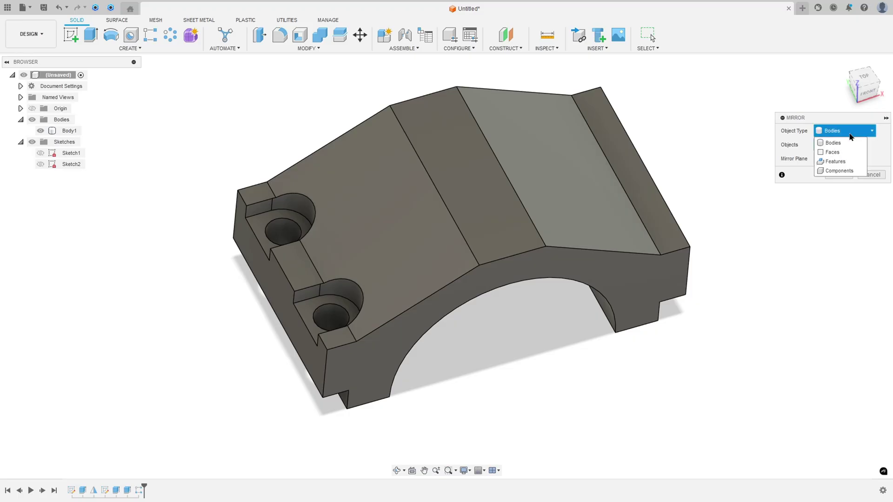
pyautogui.click(838, 160)
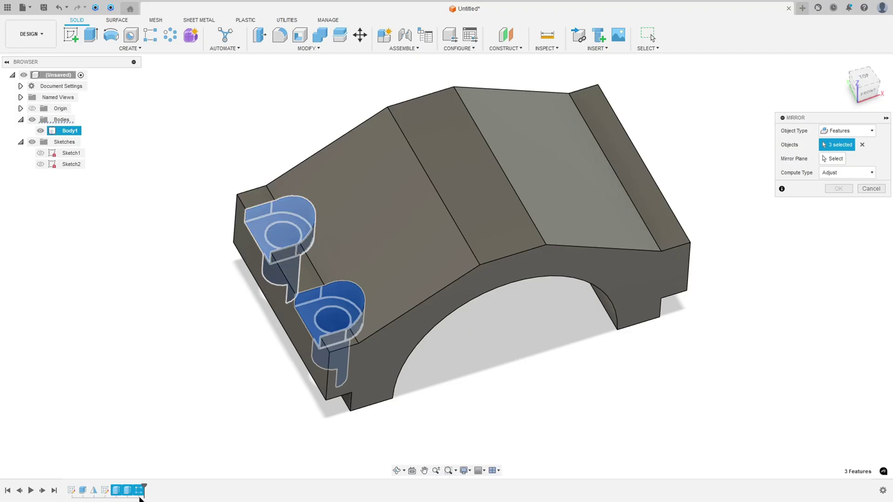
pyautogui.click(831, 160)
pyautogui.keyDown('shift'); pyautogui.moveTo(521, 328); pyautogui.dragTo(421, 312, button='middle'); pyautogui.keyUp('shift')
pyautogui.click(422, 312)
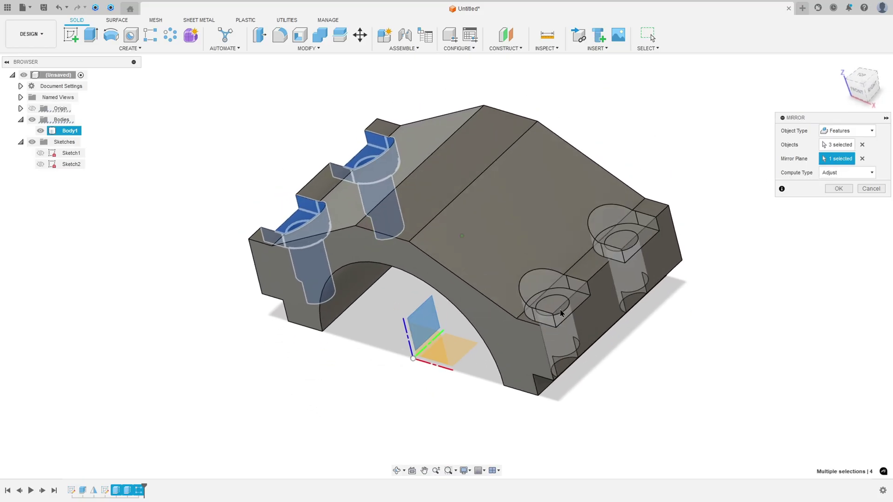
pyautogui.click(839, 188)
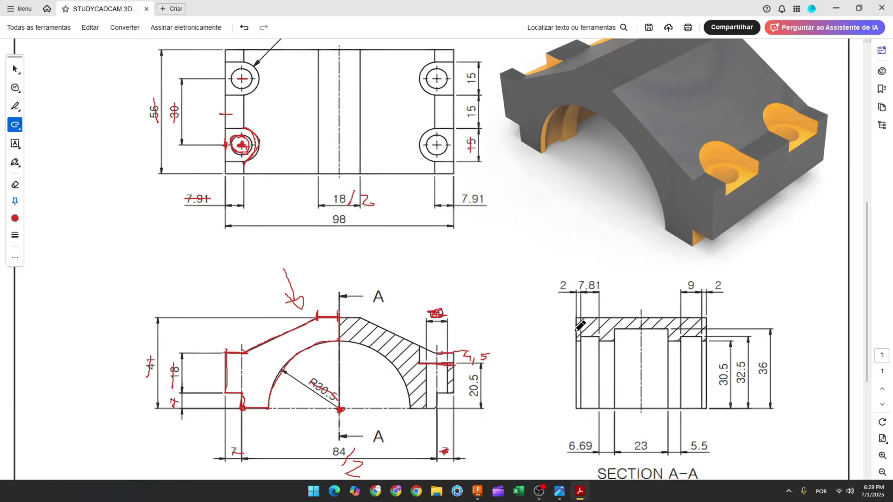
# - Switch to the PDF drawing, mark the Section A-A view with an arrow, and return to Fusion
pyautogui.moveTo(533, 343); pyautogui.dragTo(554, 343)
pyautogui.scroll(1, 524, 331)
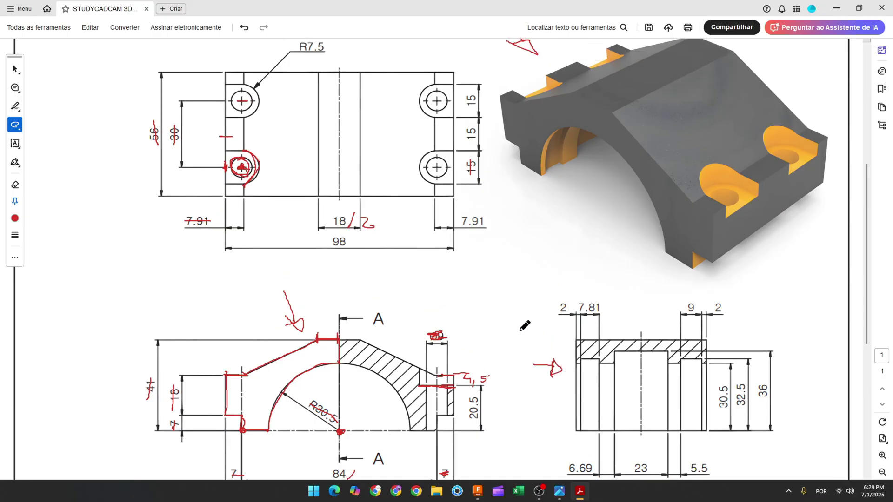
pyautogui.scroll(-1, 525, 326)
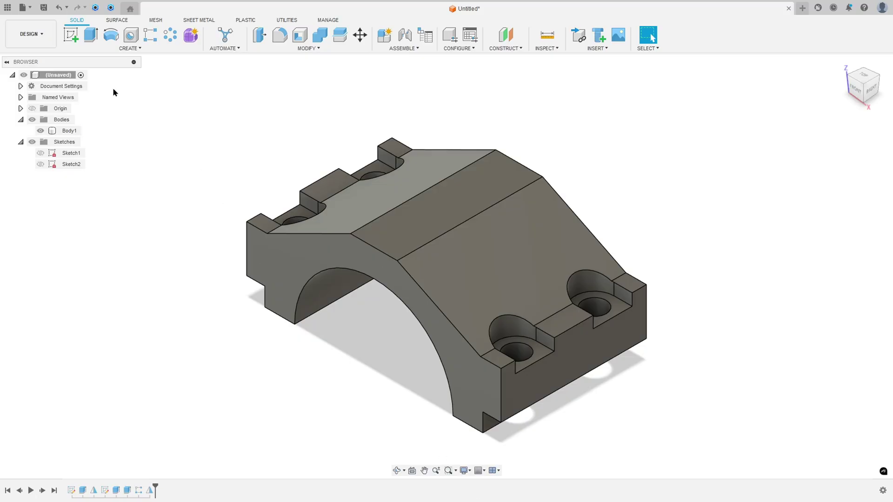
pyautogui.click(70, 34)
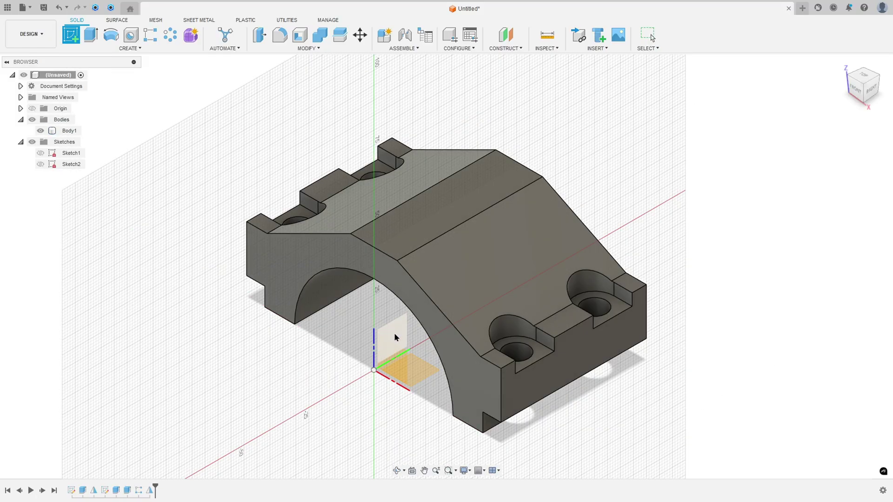
pyautogui.click(395, 337)
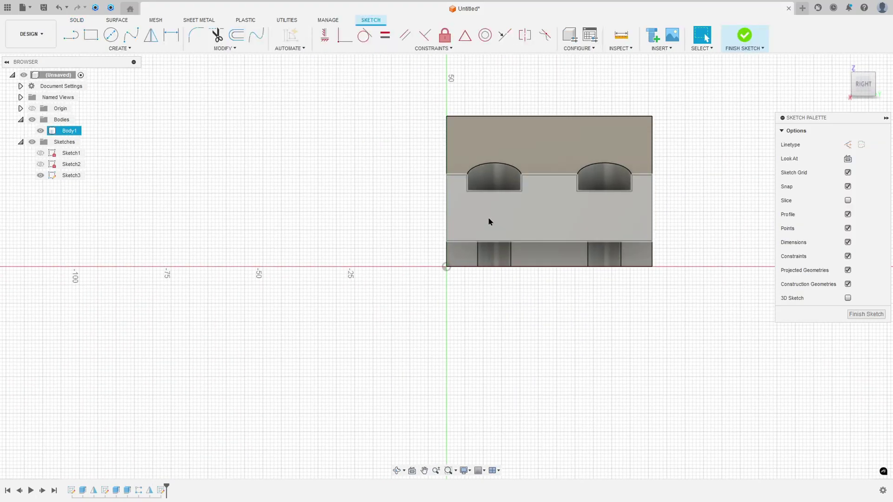
pyautogui.scroll(-1, 305, 209)
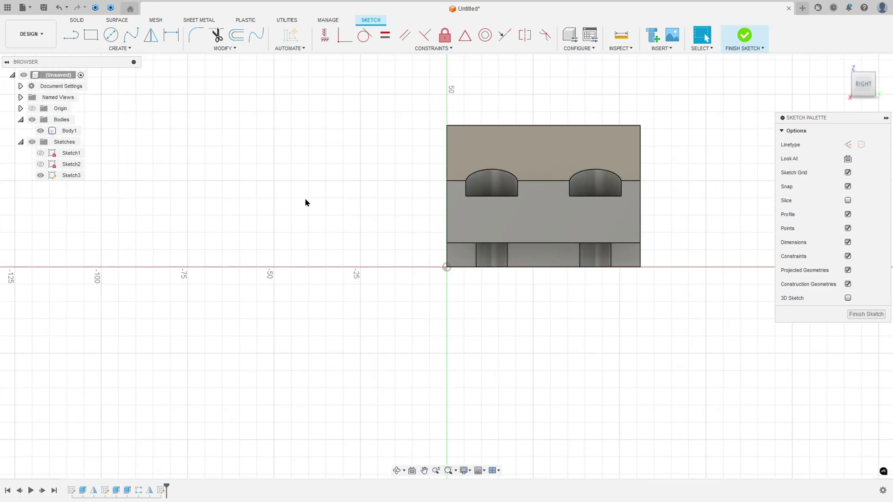
pyautogui.hotkey('ctrl', 'z')
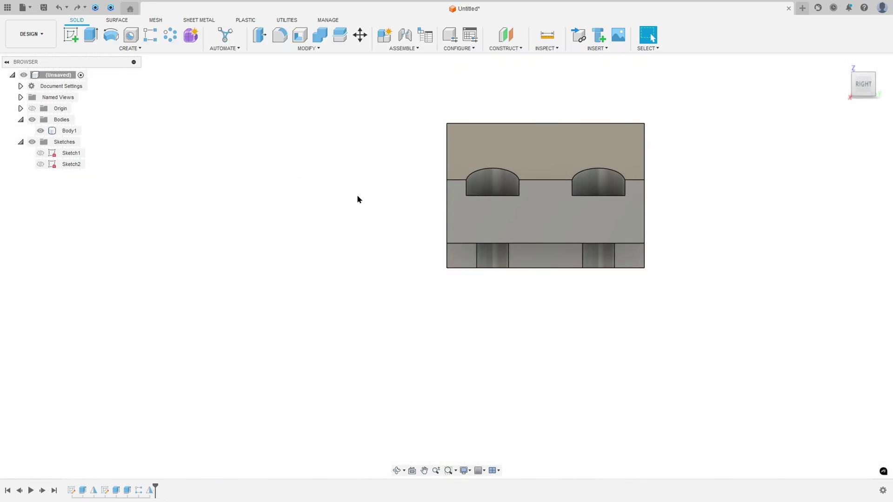
pyautogui.click(841, 61)
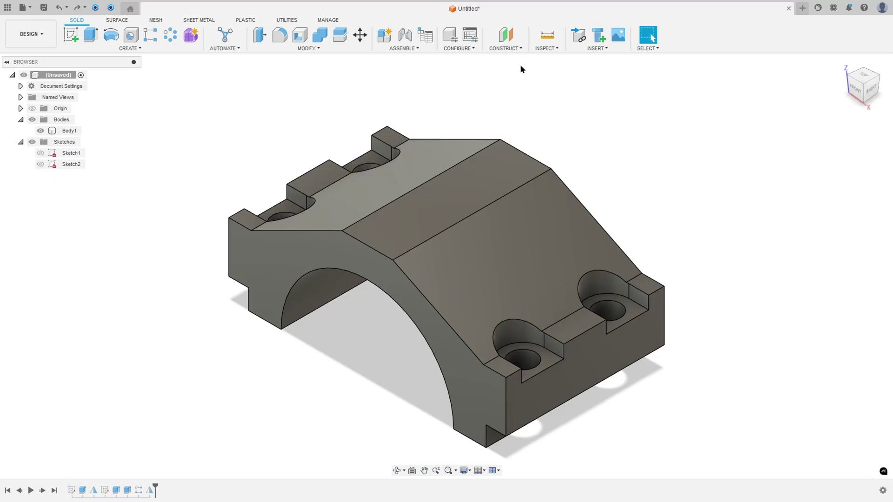
# - Create a section analysis of the body cut at the YZ plane
pyautogui.click(547, 48)
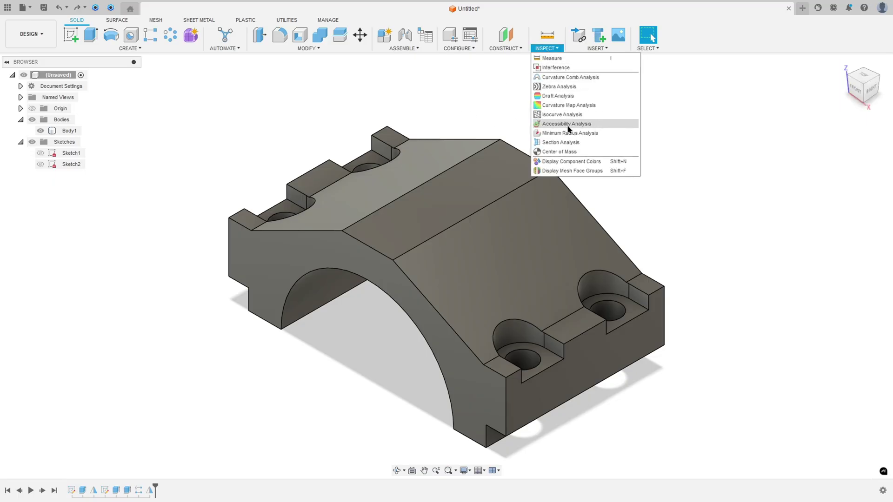
pyautogui.click(573, 143)
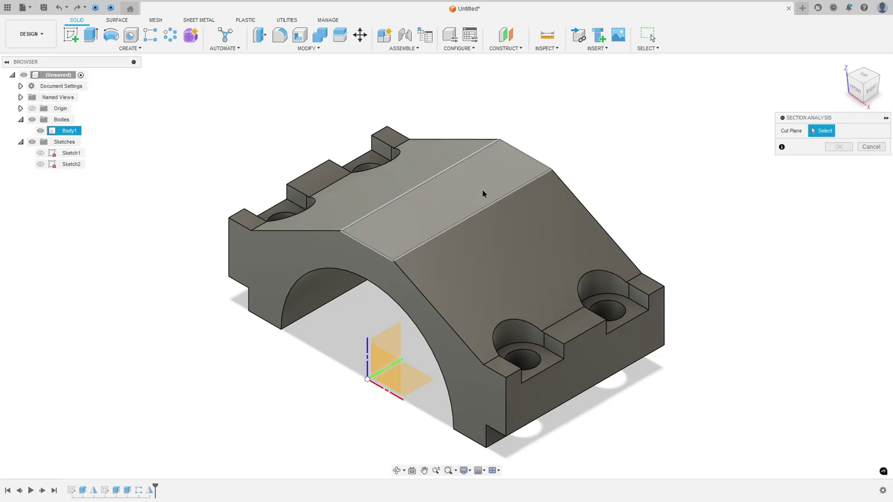
pyautogui.click(395, 343)
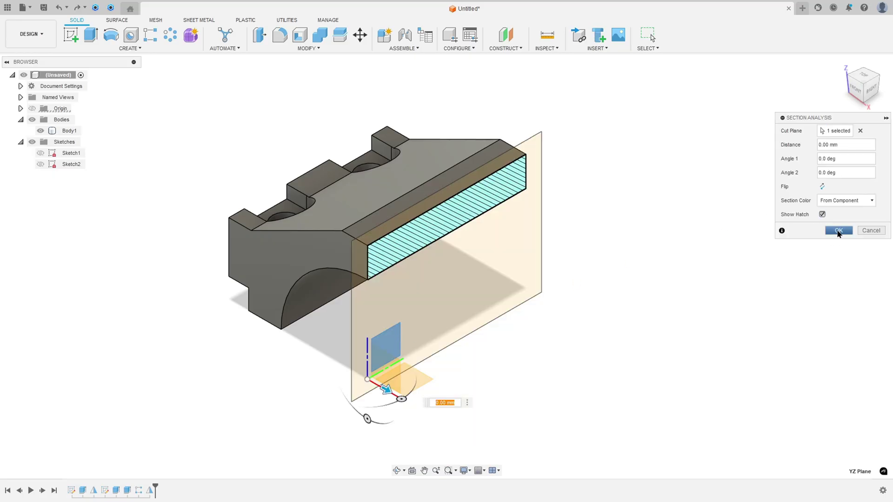
pyautogui.click(839, 231)
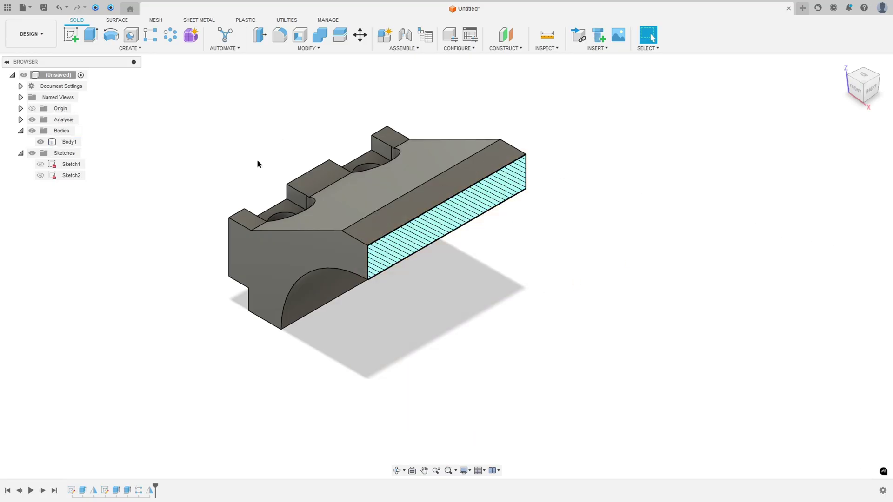
# - Start a sketch on the YZ plane and project Body1's outline into it
pyautogui.click(71, 34)
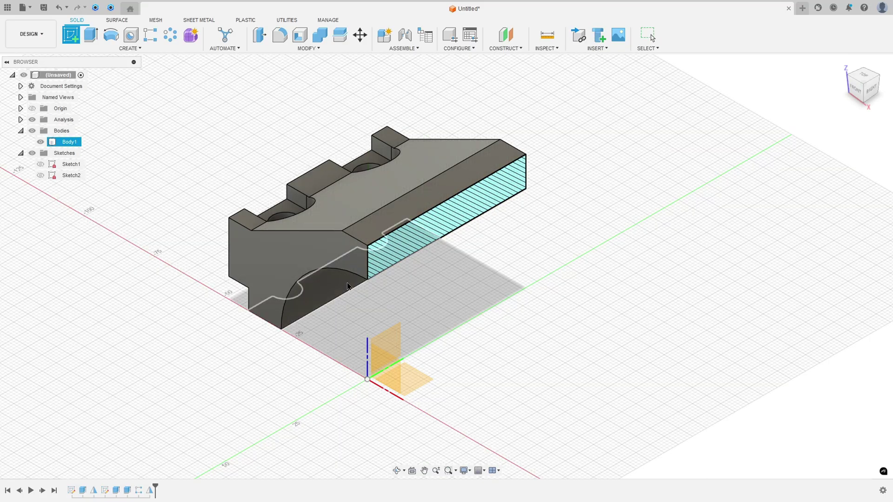
pyautogui.click(390, 340)
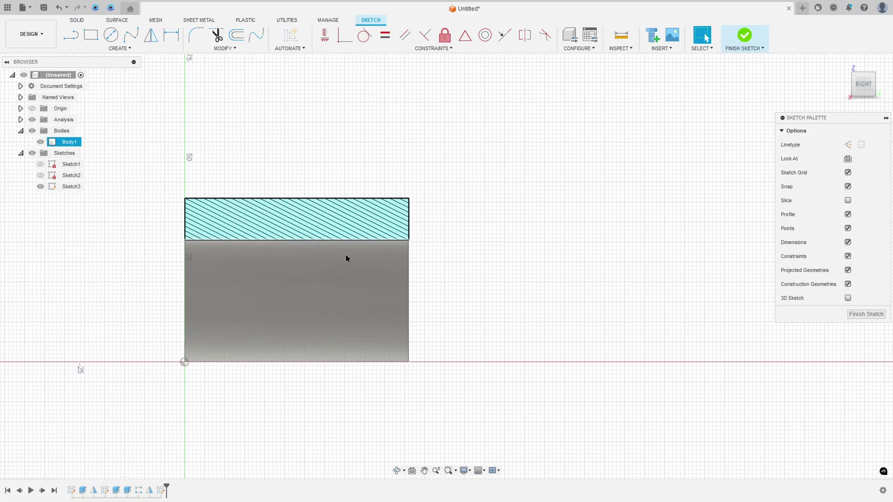
pyautogui.click(120, 48)
pyautogui.moveTo(108, 191)
pyautogui.click(179, 188)
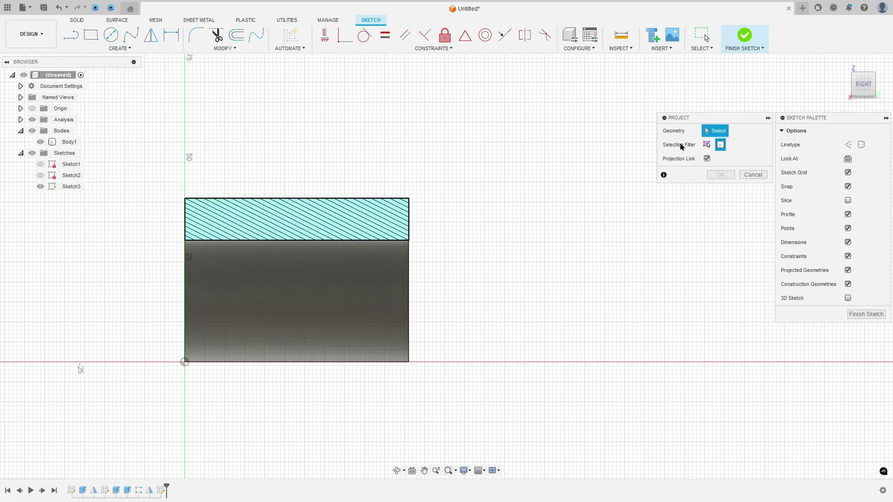
pyautogui.click(288, 288)
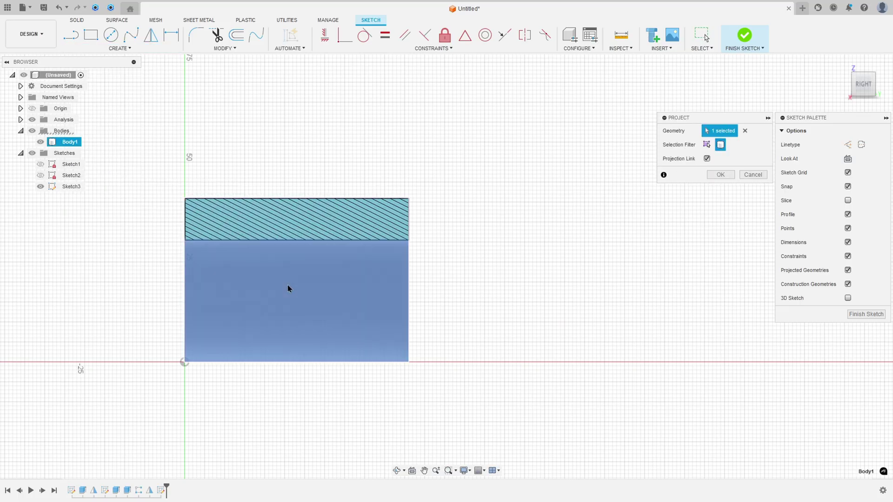
pyautogui.click(720, 175)
pyautogui.moveTo(478, 221); pyautogui.dragTo(617, 218, button='middle')
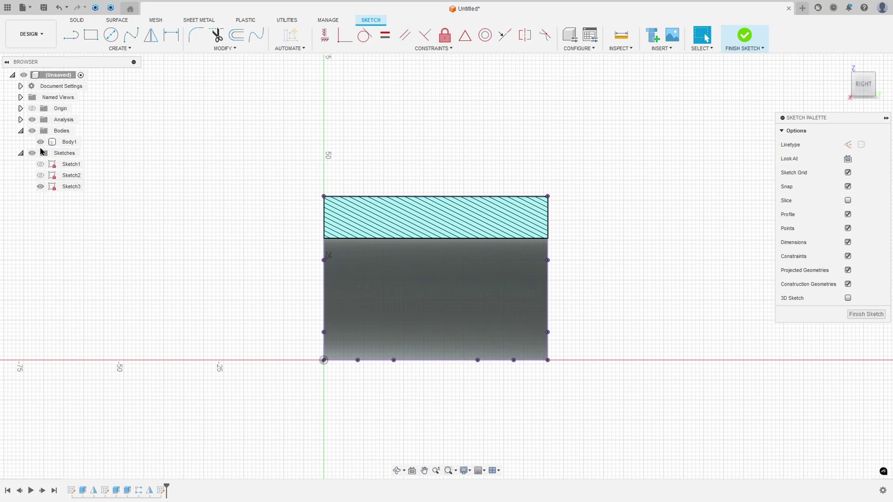
# - Hide Body1 so only the projected outline remains, and switch to the PDF drawing to consult the Section A-A groove profile
pyautogui.click(40, 142)
pyautogui.scroll(1, 313, 255)
pyautogui.scroll(1, 429, 305)
pyautogui.moveTo(479, 300); pyautogui.dragTo(451, 282, button='middle')
pyautogui.press('Escape')
pyautogui.hotkey('alt', 'Tab')
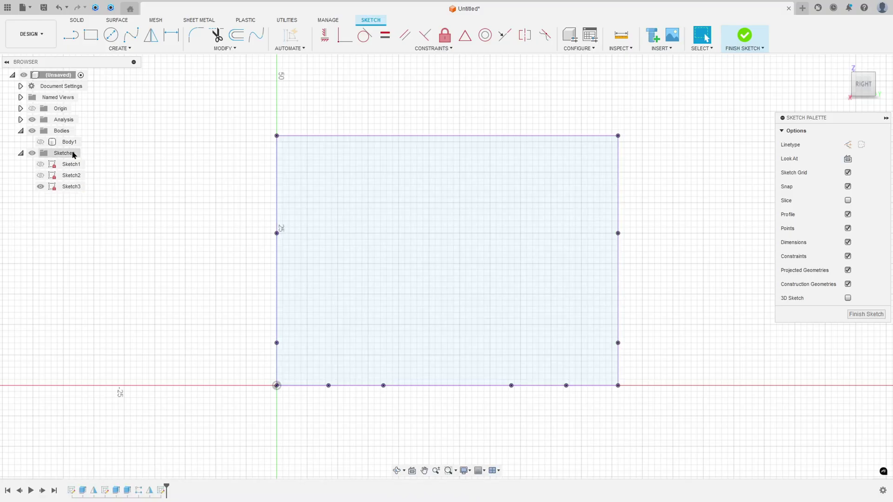
# - Draw a stepped line from the origin-side projected edge: a 2 mm horizontal segment, a narrow raised groove, and a wide central groove
pyautogui.click(70, 35)
pyautogui.click(277, 202)
pyautogui.write('2')
pyautogui.press('Return')
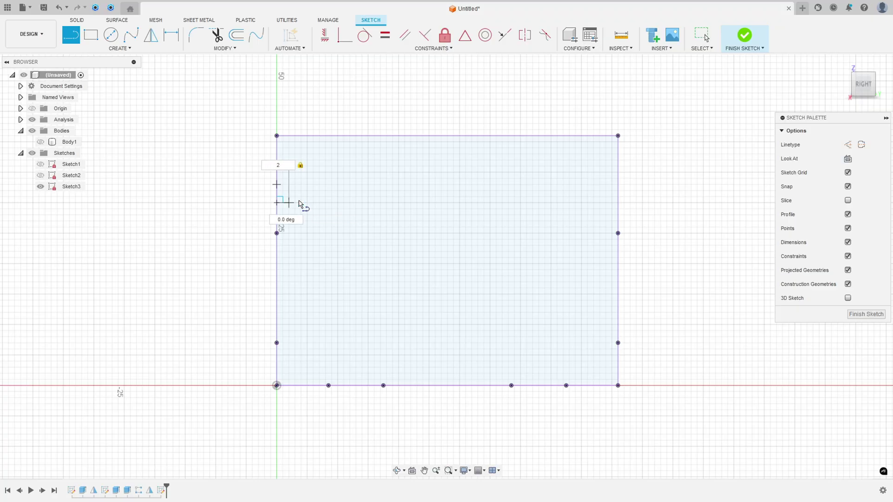
pyautogui.click(326, 179)
pyautogui.click(326, 208)
pyautogui.click(368, 209)
pyautogui.click(368, 160)
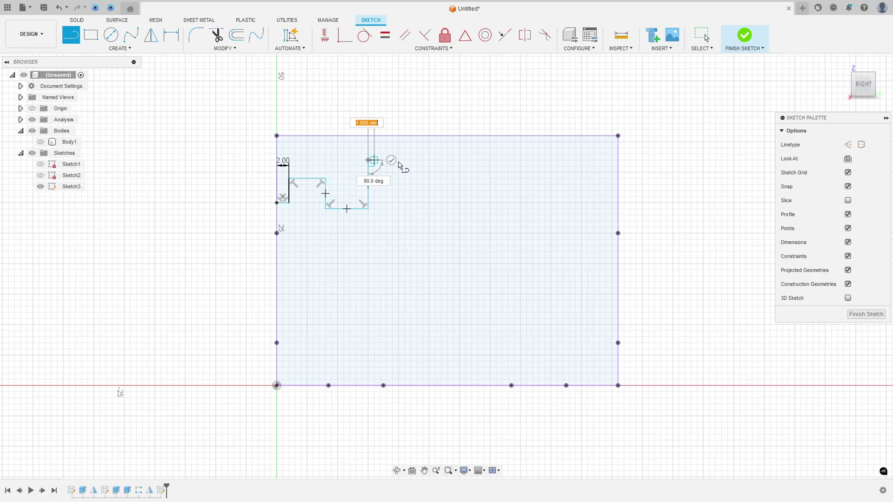
pyautogui.click(489, 160)
pyautogui.click(490, 209)
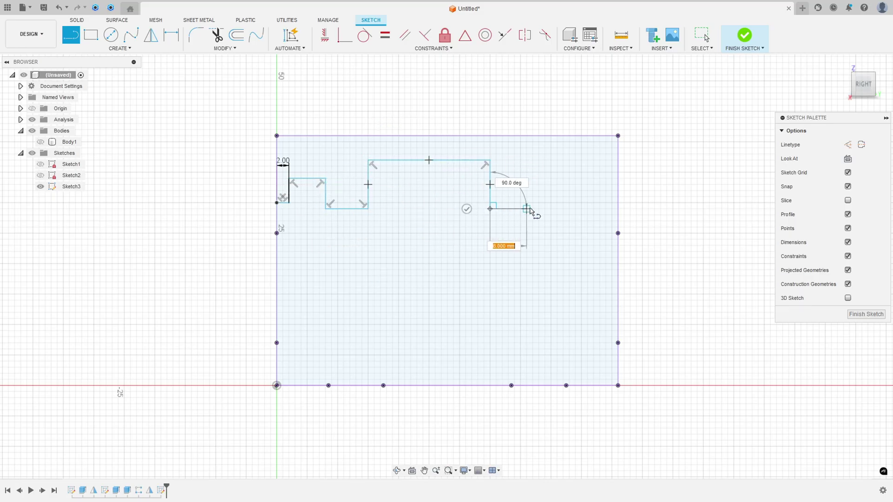
# - Continue the stepped line with a second narrow raised groove and end it on the opposite projected edge
pyautogui.click(533, 209)
pyautogui.click(532, 173)
pyautogui.click(575, 173)
pyautogui.click(576, 210)
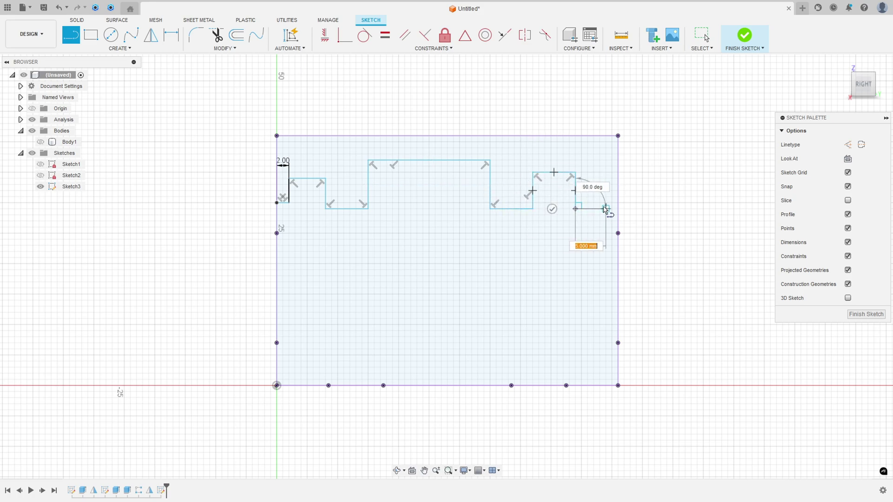
pyautogui.click(620, 208)
pyautogui.press('Escape')
pyautogui.press('Escape')
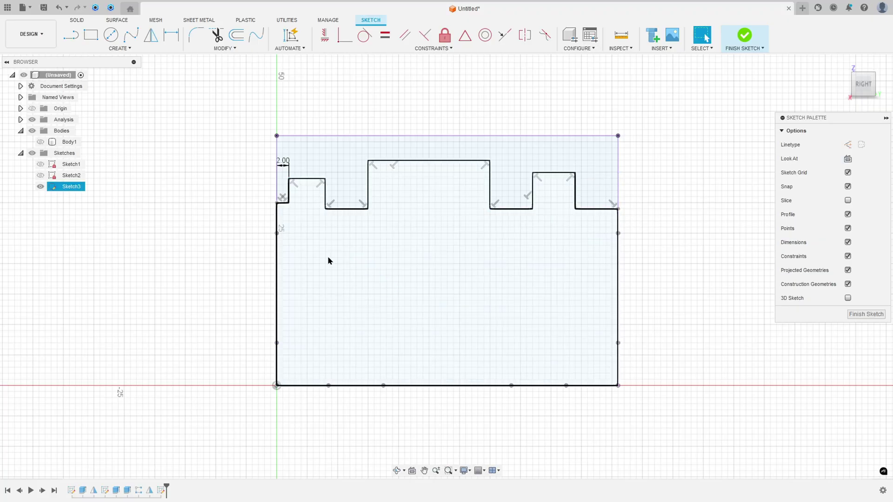
# - Switch to the PDF drawing, strike out the 30.5 height in Section A-A, and return to Fusion
pyautogui.hotkey('alt', 'Tab')
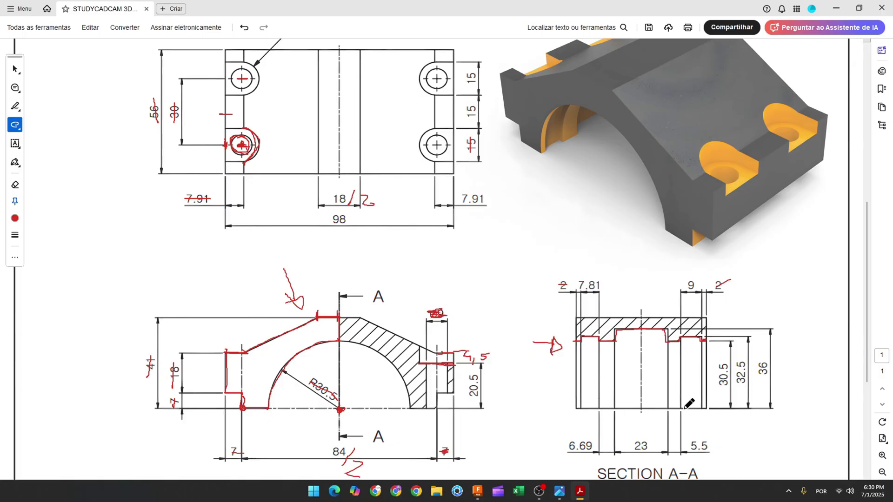
pyautogui.keyDown('ctrl'); pyautogui.scroll(-2, 717, 405); pyautogui.keyUp('ctrl')
pyautogui.keyDown('ctrl'); pyautogui.scroll(5, 713, 395); pyautogui.keyUp('ctrl')
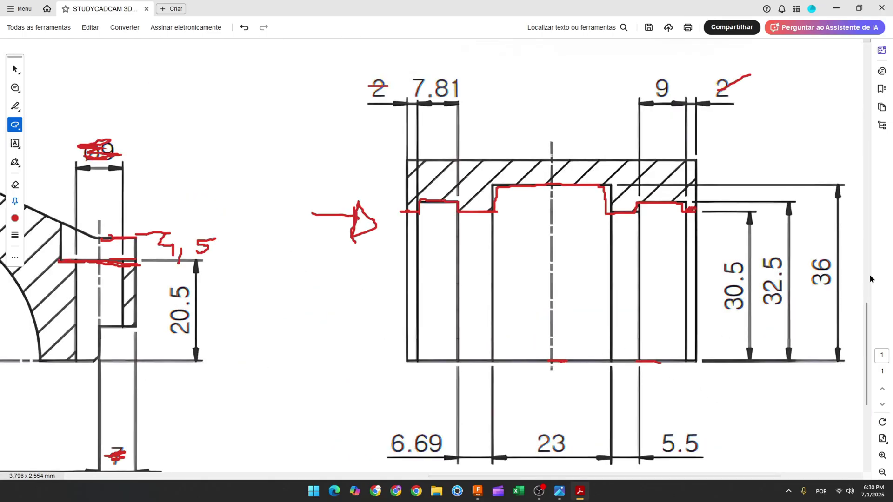
pyautogui.moveTo(731, 255); pyautogui.dragTo(736, 313)
pyautogui.click(477, 491)
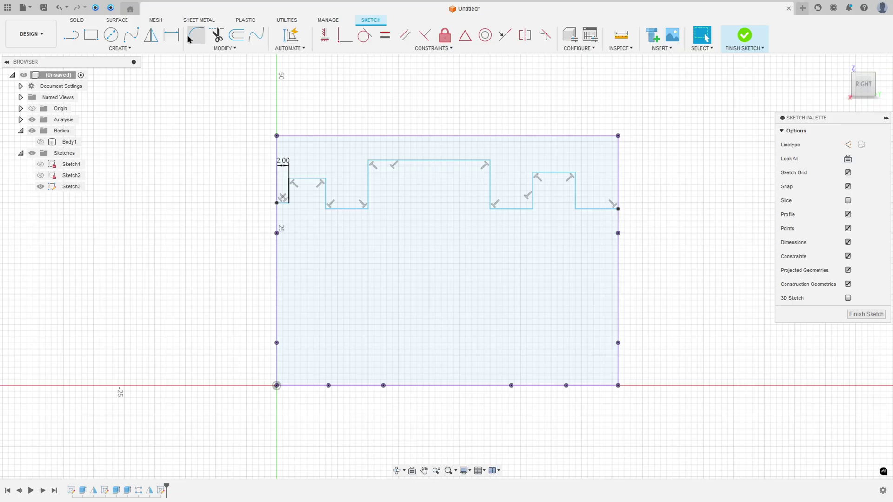
# - Dimension the profile's last horizontal segment, at the edge opposite the origin, to 2 mm
pyautogui.click(172, 34)
pyautogui.click(601, 214)
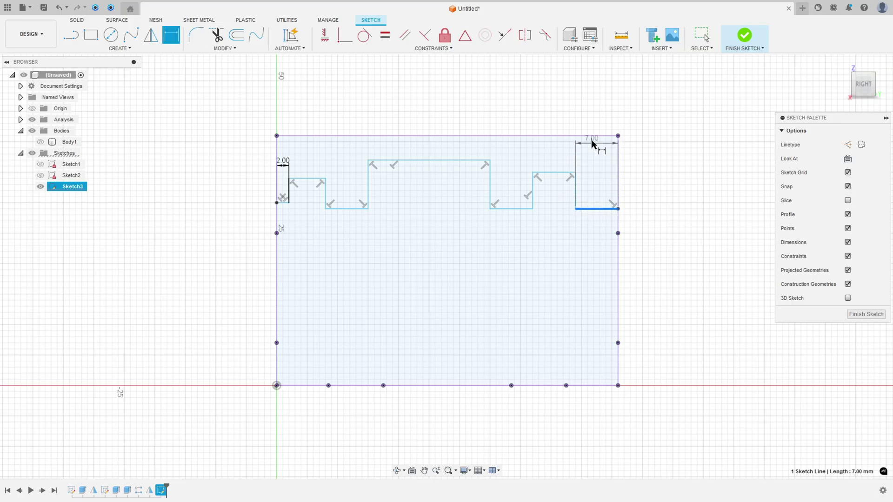
pyautogui.click(636, 162)
pyautogui.write('2')
pyautogui.press('Return')
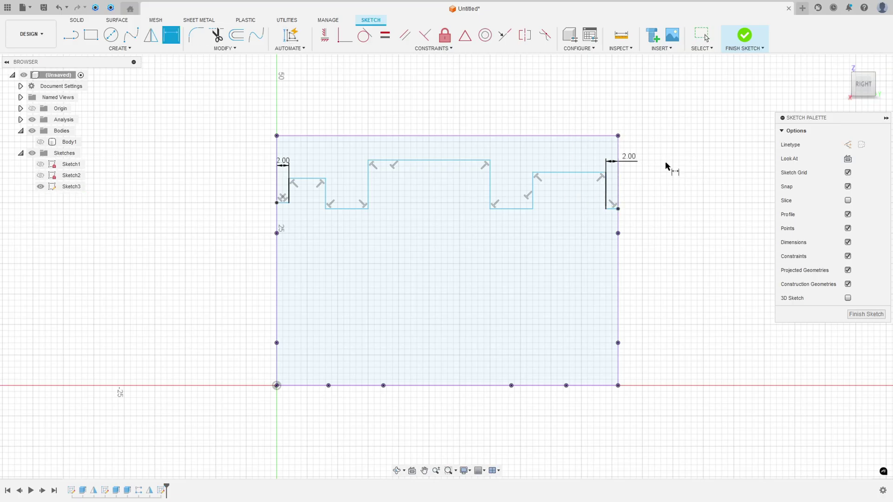
# - Dimension the height of that end segment above the projected base line to 30.5 mm
pyautogui.click(612, 210)
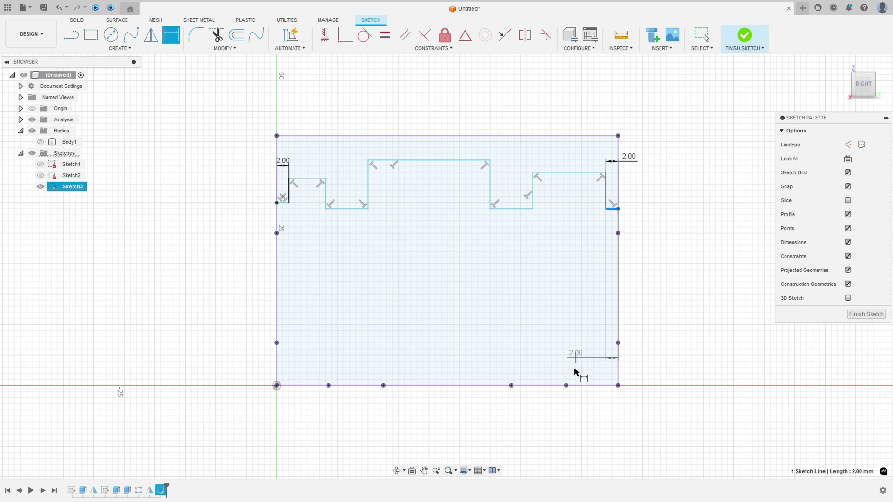
pyautogui.click(590, 386)
pyautogui.click(698, 318)
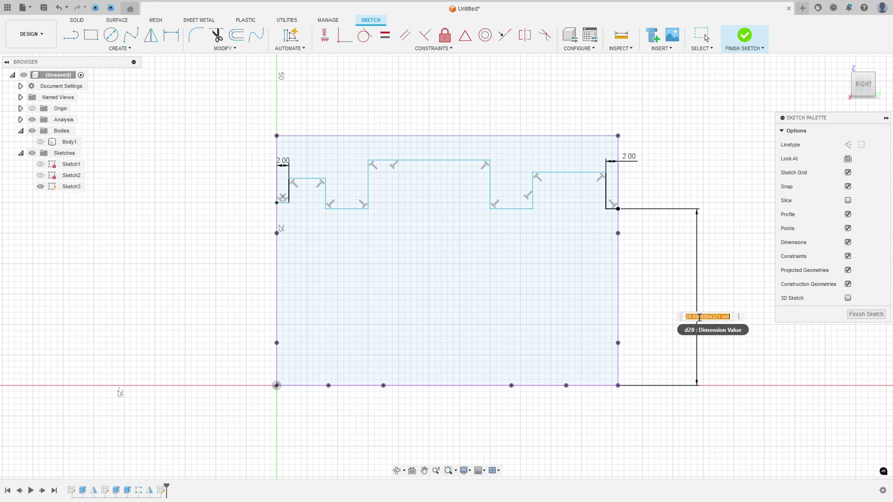
pyautogui.write('30')
pyautogui.write(',5')
pyautogui.press('Return')
# - Align the profile's two endpoints with a horizontal constraint, and move both 2 mm dimension labels outside the outline
pyautogui.click(325, 35)
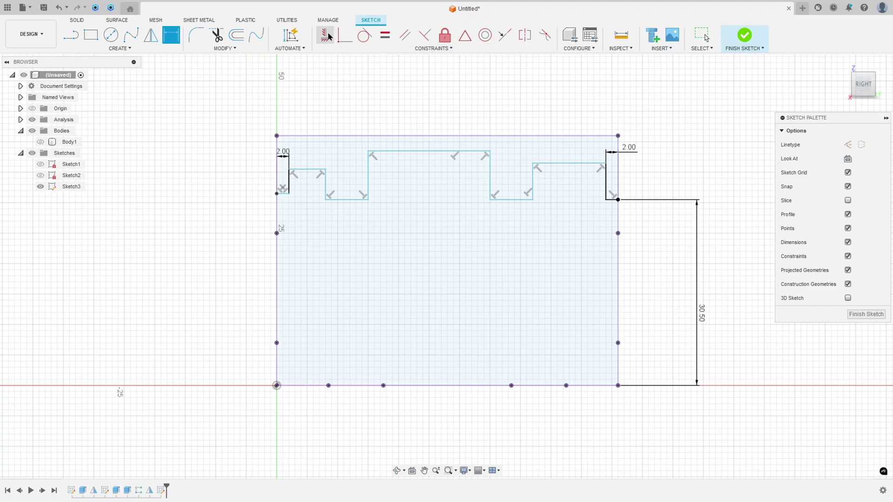
pyautogui.click(277, 196)
pyautogui.click(618, 200)
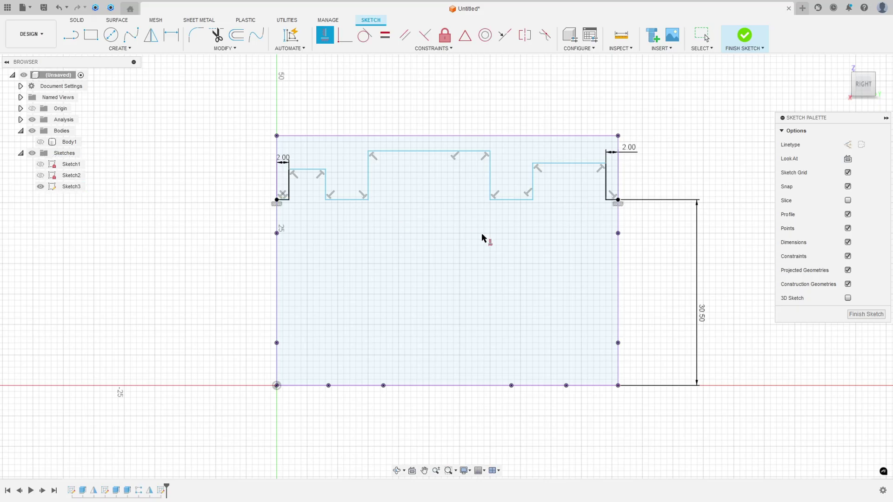
pyautogui.press('Escape')
pyautogui.moveTo(283, 158); pyautogui.dragTo(251, 146)
pyautogui.moveTo(629, 147); pyautogui.dragTo(642, 145)
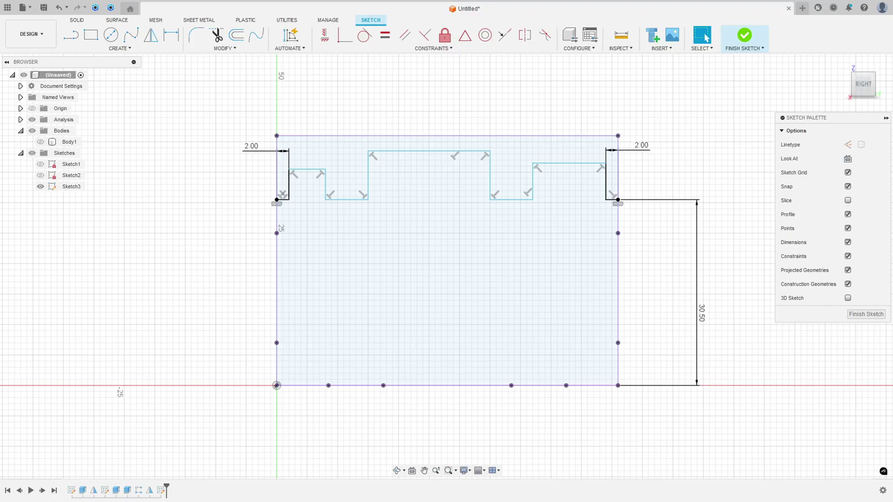
# - In the PDF's Section A-A view, strike out the 9, 7.81 and 32.5 dimensions and mark the side grooves, then return to Fusion
pyautogui.hotkey('alt', 'Tab')
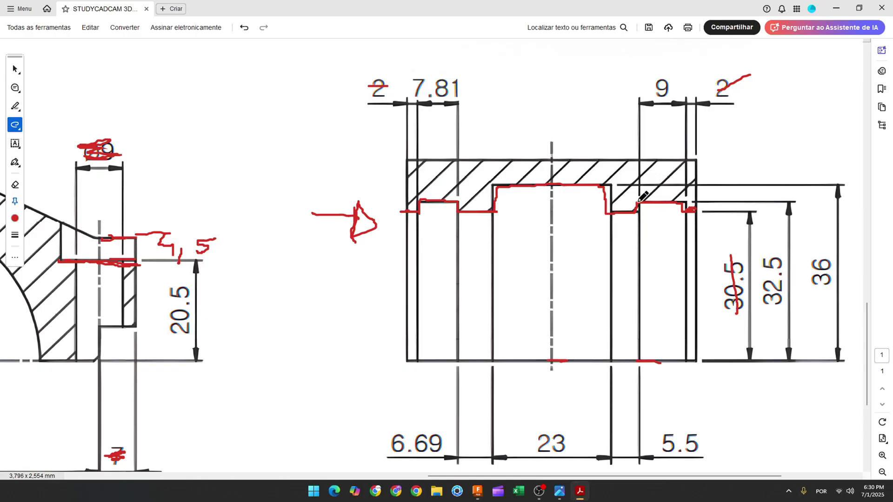
pyautogui.moveTo(654, 88); pyautogui.dragTo(670, 86)
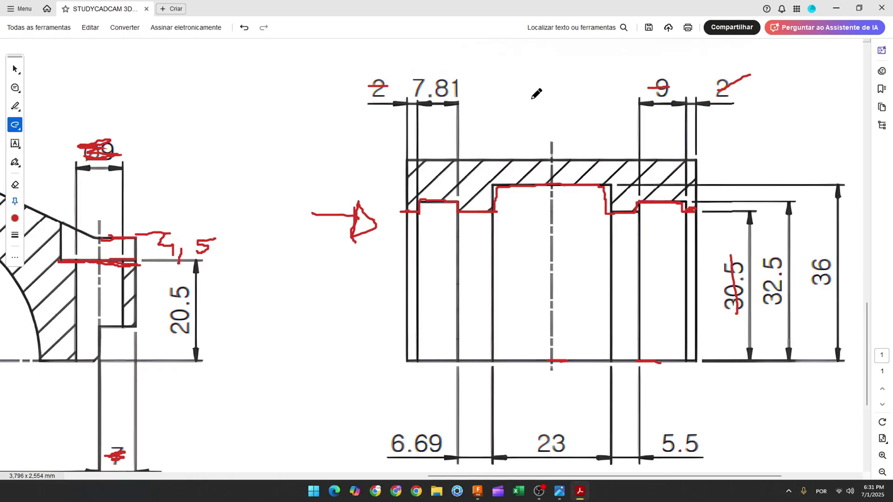
pyautogui.moveTo(421, 201); pyautogui.dragTo(458, 203)
pyautogui.moveTo(415, 84); pyautogui.dragTo(460, 89)
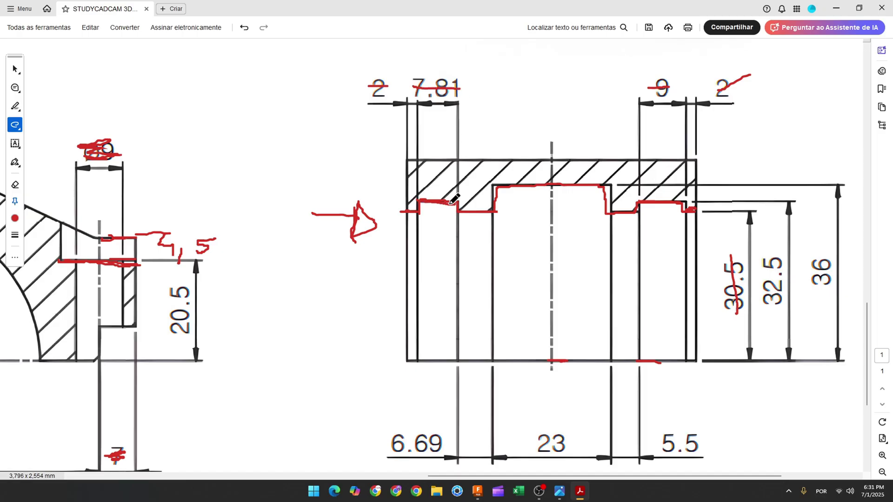
pyautogui.moveTo(642, 201); pyautogui.dragTo(692, 210)
pyautogui.moveTo(552, 361); pyautogui.dragTo(577, 361)
pyautogui.moveTo(776, 257); pyautogui.dragTo(774, 308)
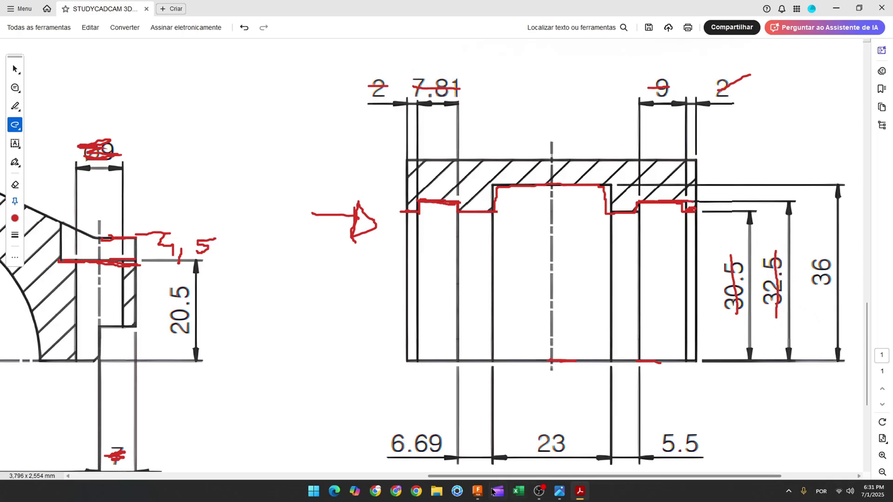
pyautogui.click(478, 492)
# - Dimension the width of the narrow groove farther from the origin to 9 mm
pyautogui.click(171, 35)
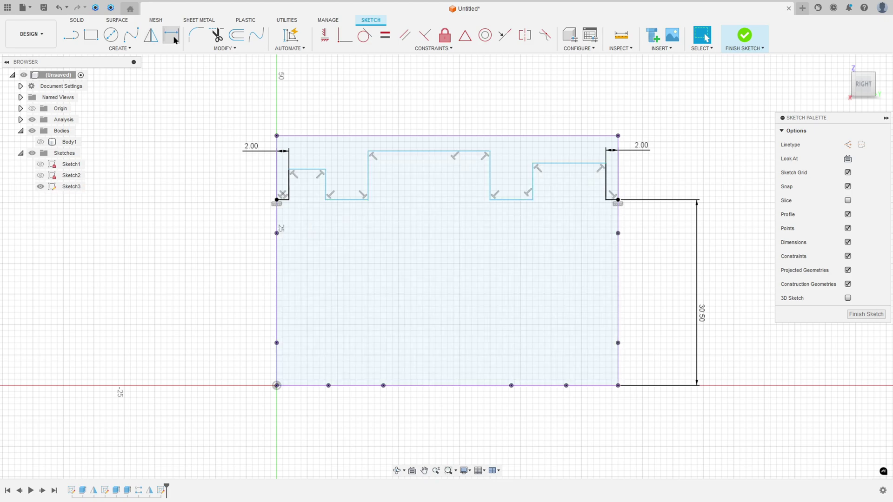
pyautogui.click(564, 165)
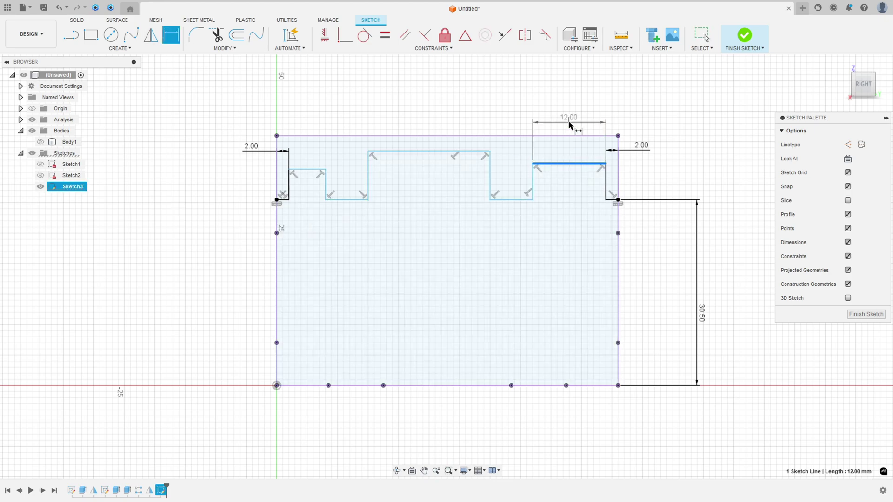
pyautogui.click(570, 123)
pyautogui.write('9')
pyautogui.press('Return')
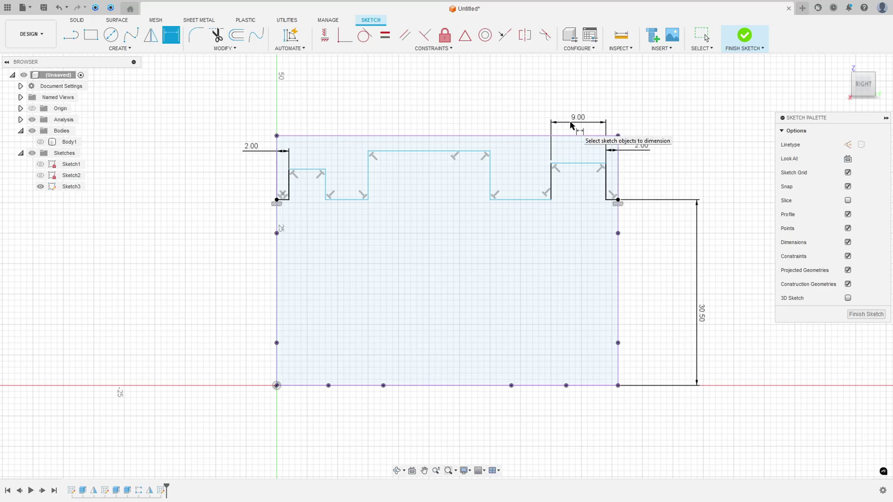
# - Dimension the width of the narrow groove nearer the origin to 7 mm
pyautogui.click(304, 169)
pyautogui.click(319, 122)
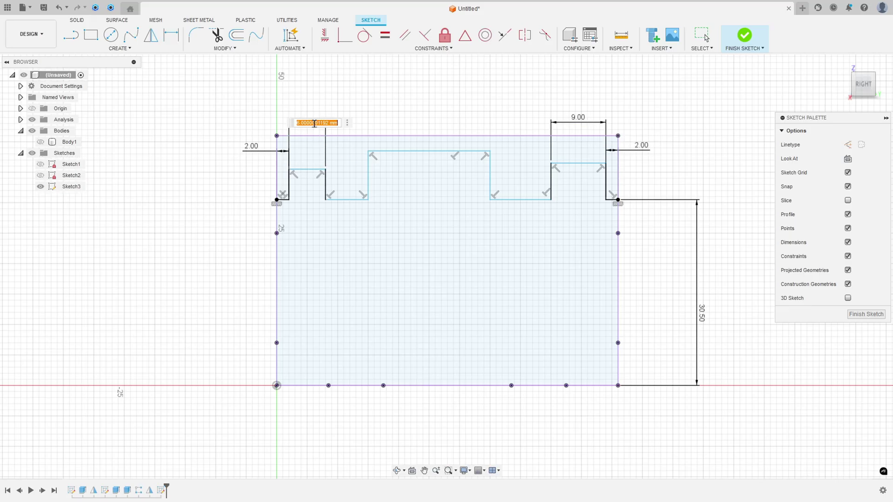
pyautogui.press('BackSpace')
pyautogui.write('7')
pyautogui.press('Return')
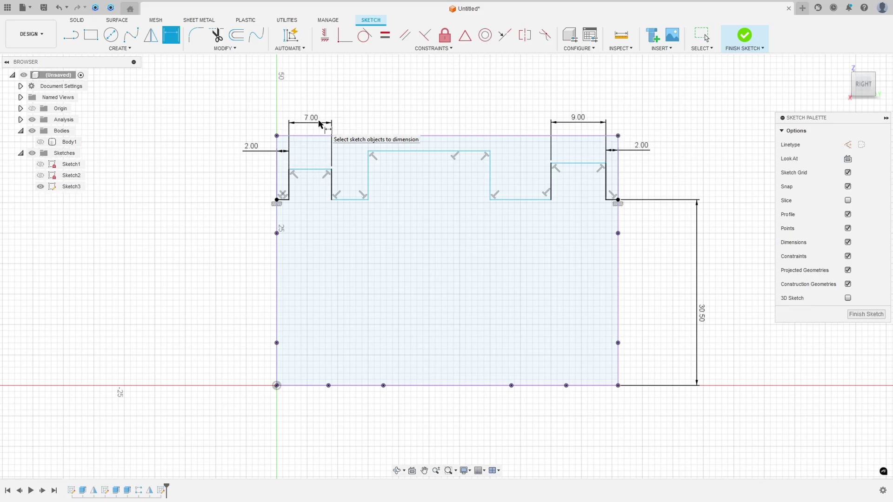
# - Change the width of the narrow groove nearer the origin to 7.81 mm
pyautogui.doubleClick(313, 122)
pyautogui.write('7.81')
pyautogui.press('Return')
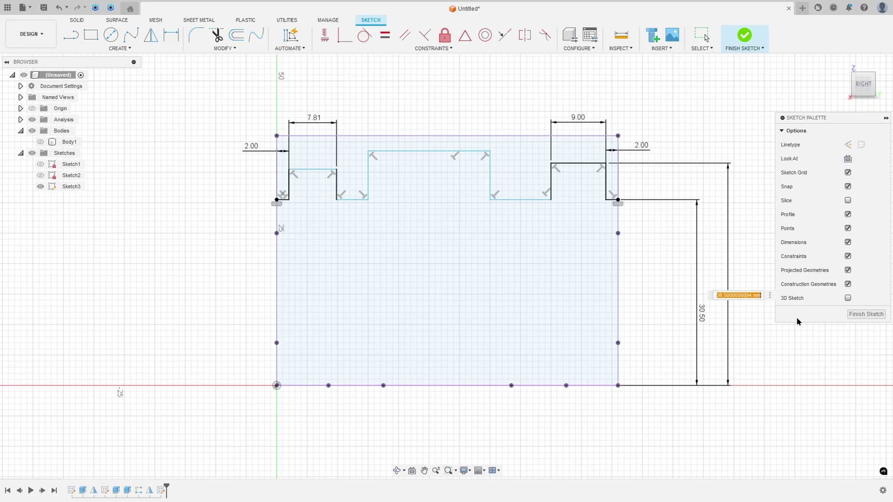
# - Dimension the height of the 9 mm groove's top edge above the base line to 32.5 mm, and move both height labels closer to the outline
pyautogui.write('32.5')
pyautogui.press('Return')
pyautogui.moveTo(702, 313); pyautogui.dragTo(648, 309)
pyautogui.moveTo(733, 309); pyautogui.dragTo(657, 313)
# - Align the two narrow grooves' top corners with a horizontal constraint, and move the 7.81 mm label level with the adjacent 2 mm dimension
pyautogui.press('d')
pyautogui.scroll(4, 588, 251)
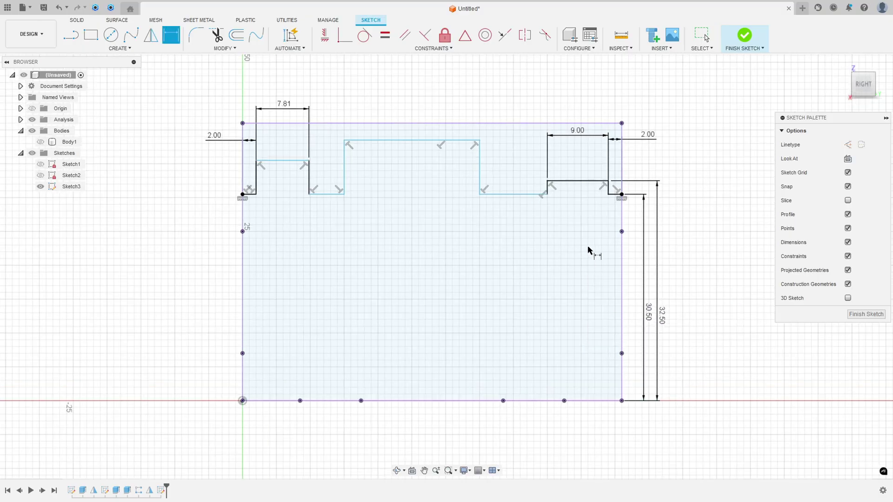
pyautogui.click(324, 34)
pyautogui.click(271, 151)
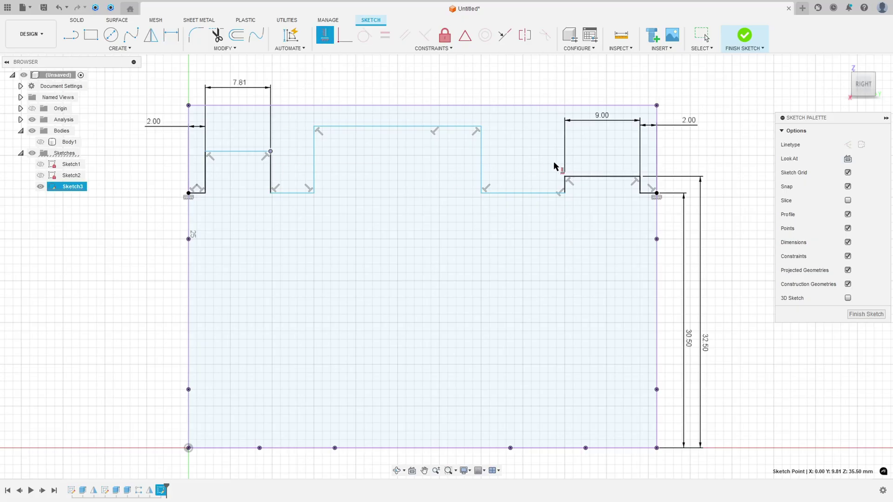
pyautogui.click(565, 177)
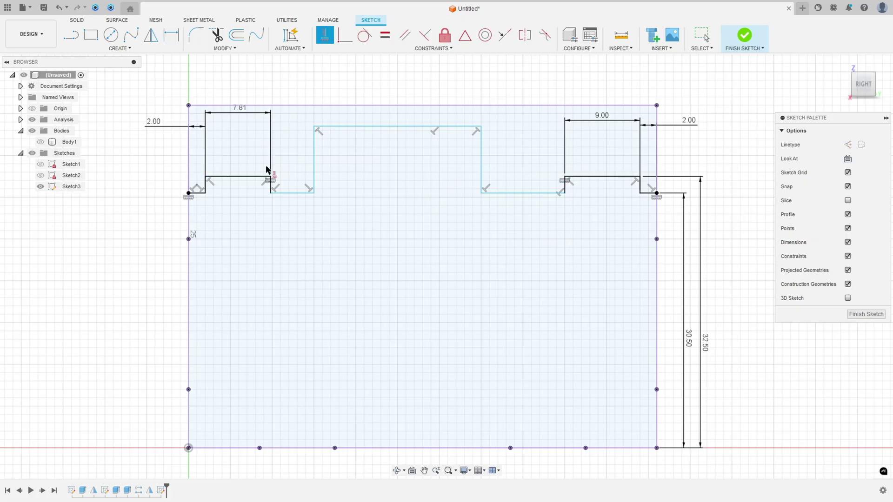
pyautogui.press('Escape')
pyautogui.moveTo(240, 109); pyautogui.dragTo(235, 122)
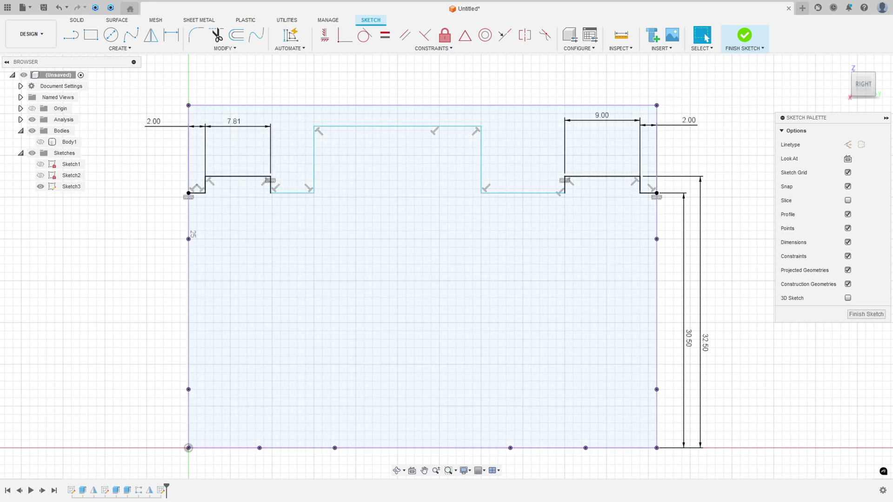
# - In the PDF's Section A-A view, mark the central recess and adjoining flats, strike out the 23, 5.5 and 6.69 dimensions, then return to Fusion
pyautogui.hotkey('alt', 'Tab')
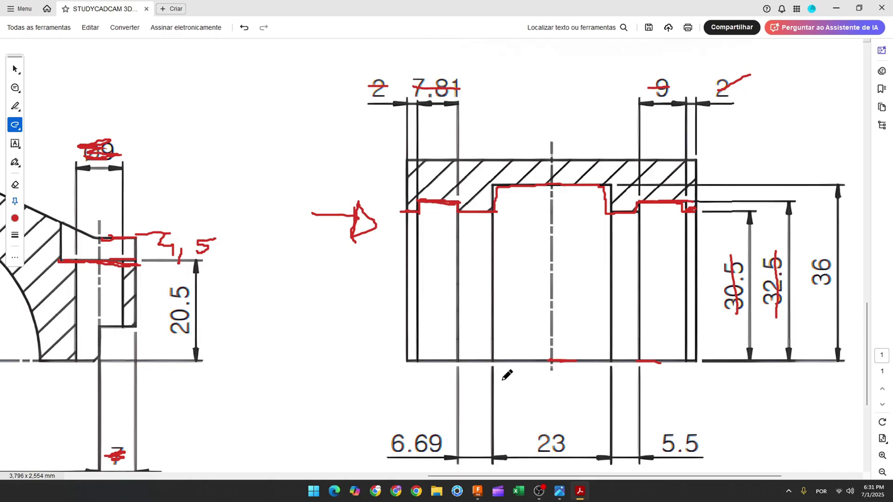
pyautogui.moveTo(495, 184); pyautogui.dragTo(618, 184)
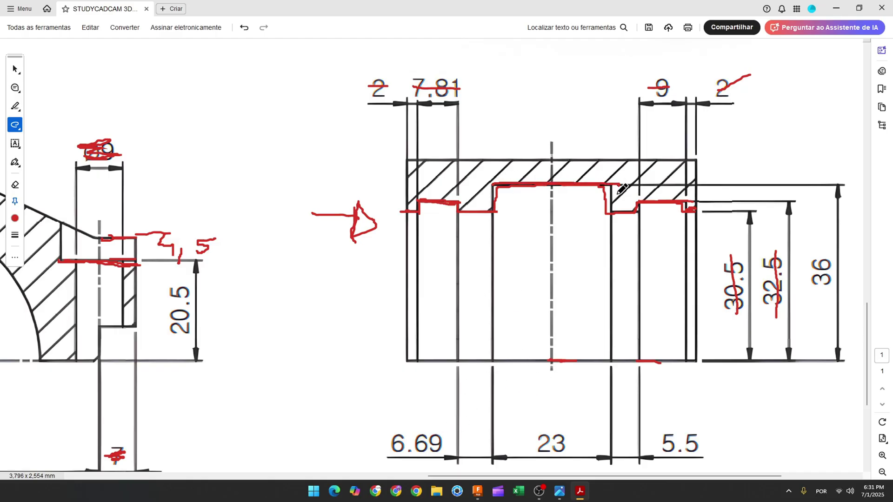
pyautogui.moveTo(535, 443); pyautogui.dragTo(573, 443)
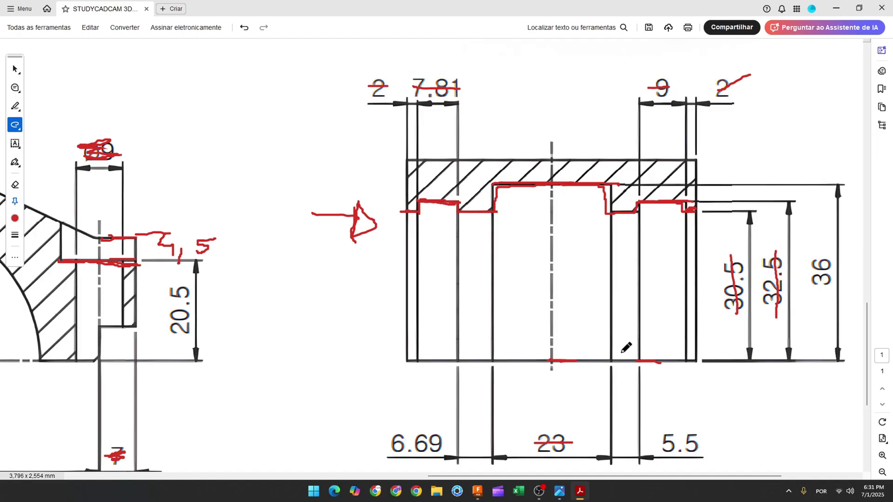
pyautogui.moveTo(640, 212); pyautogui.dragTo(641, 222)
pyautogui.moveTo(663, 448); pyautogui.dragTo(694, 447)
pyautogui.moveTo(612, 212); pyautogui.dragTo(706, 211)
pyautogui.moveTo(459, 213); pyautogui.dragTo(494, 212)
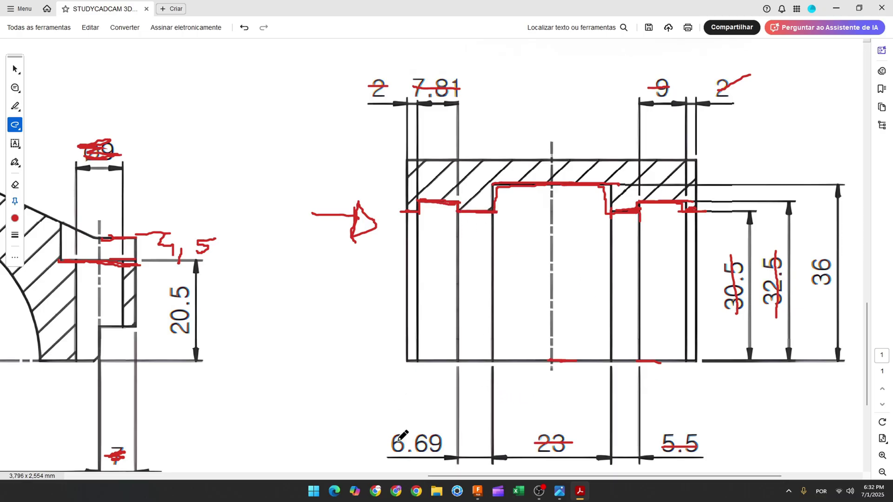
pyautogui.moveTo(389, 443); pyautogui.dragTo(442, 442)
pyautogui.moveTo(460, 213)
pyautogui.mouseDown()
pyautogui.moveTo(462, 227)
pyautogui.moveTo(489, 231)
pyautogui.mouseUp()
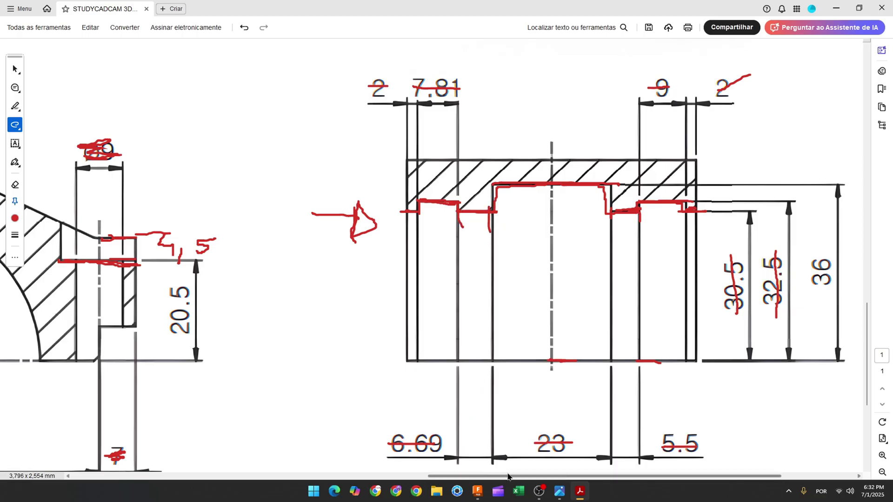
pyautogui.click(476, 489)
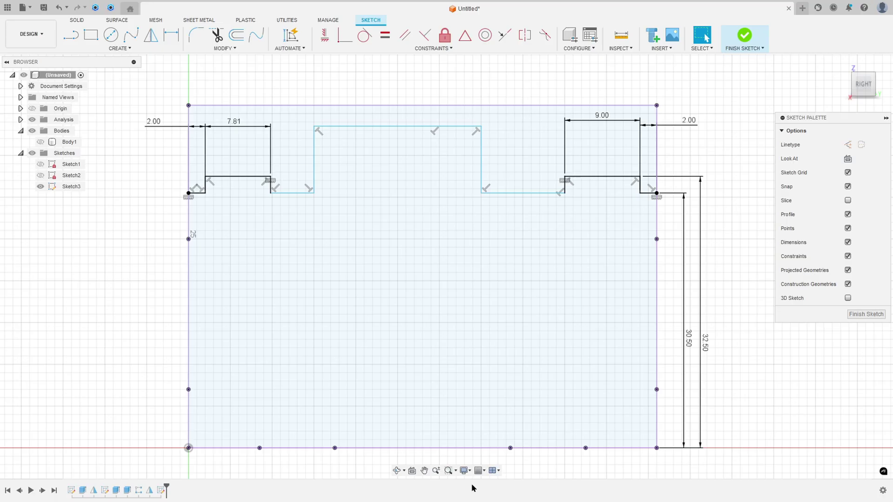
# - Dimension the length of the flat between the 7.81 mm groove and the central recess to 6.69 mm
pyautogui.click(173, 39)
pyautogui.click(298, 193)
pyautogui.click(298, 256)
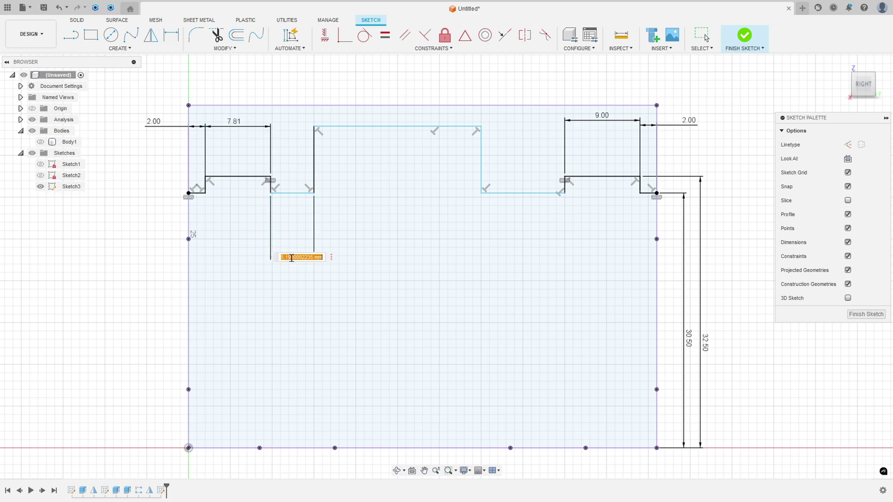
pyautogui.write('6')
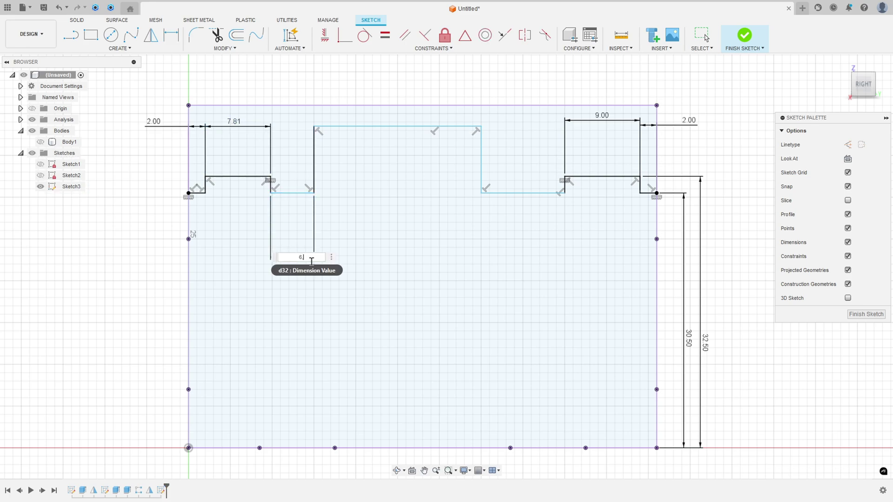
pyautogui.write(',69')
pyautogui.press('Return')
# - Dimension the flat between the central recess and the 9 mm groove to 5.5 mm, and add a driven dimension for the recess width
pyautogui.click(522, 194)
pyautogui.click(522, 249)
pyautogui.press('BackSpace')
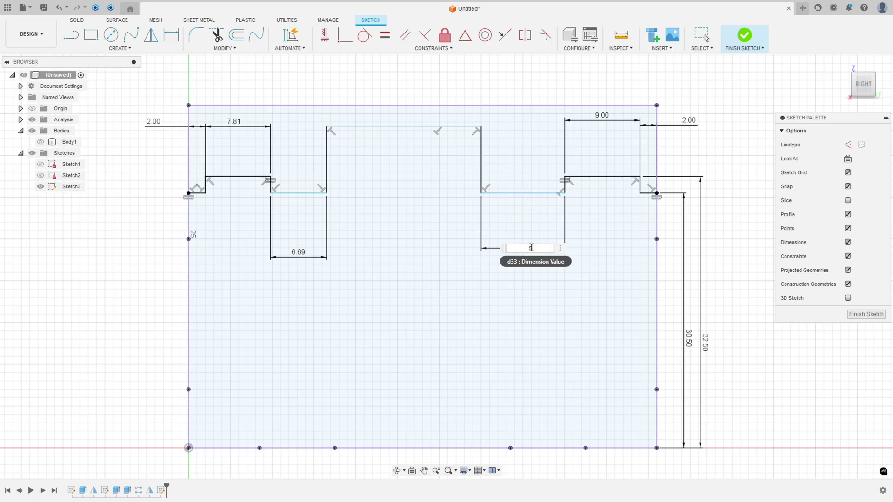
pyautogui.write('5.5')
pyautogui.press('Return')
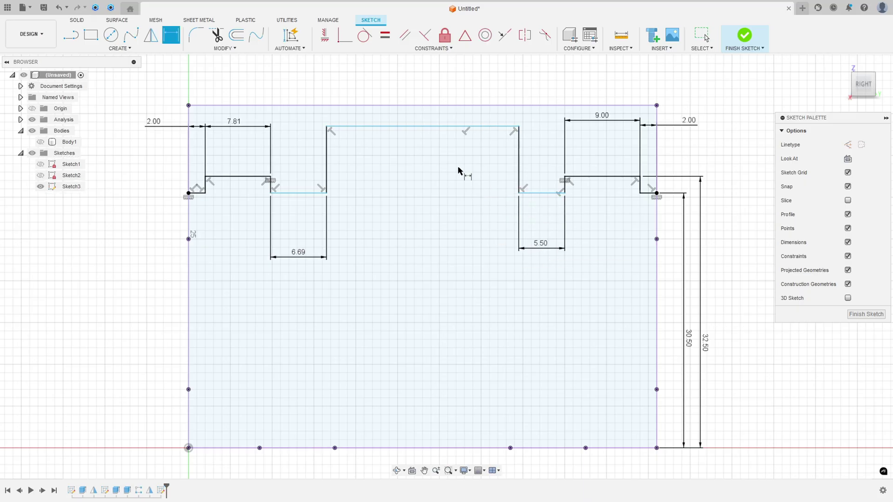
pyautogui.click(439, 126)
pyautogui.click(397, 244)
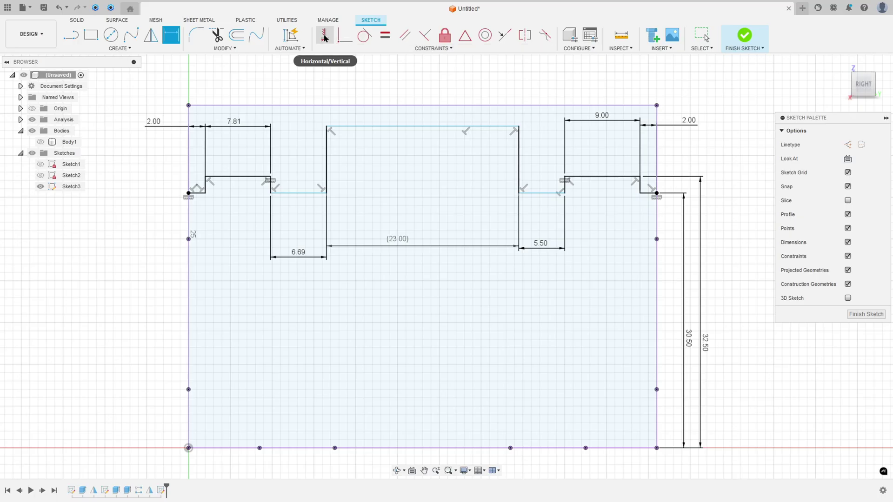
# - Align the inner flats on both sides of the central recess with the outer end flats using horizontal constraints
pyautogui.click(324, 35)
pyautogui.click(272, 194)
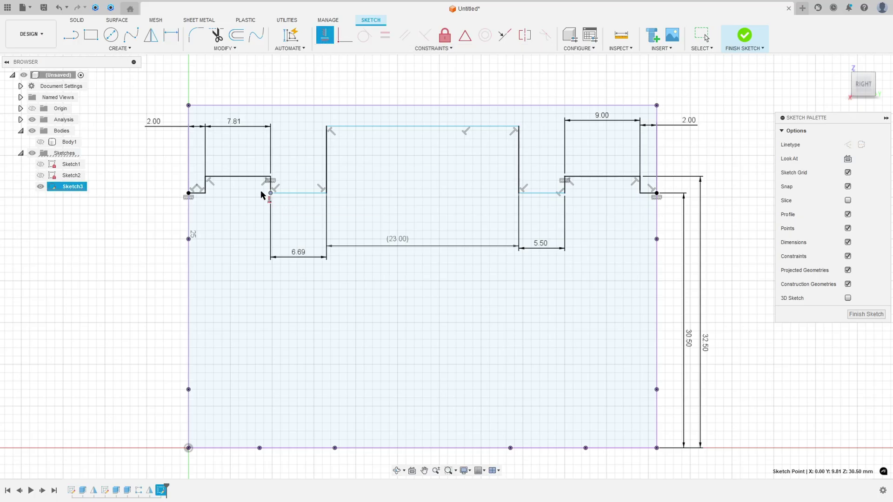
pyautogui.click(204, 194)
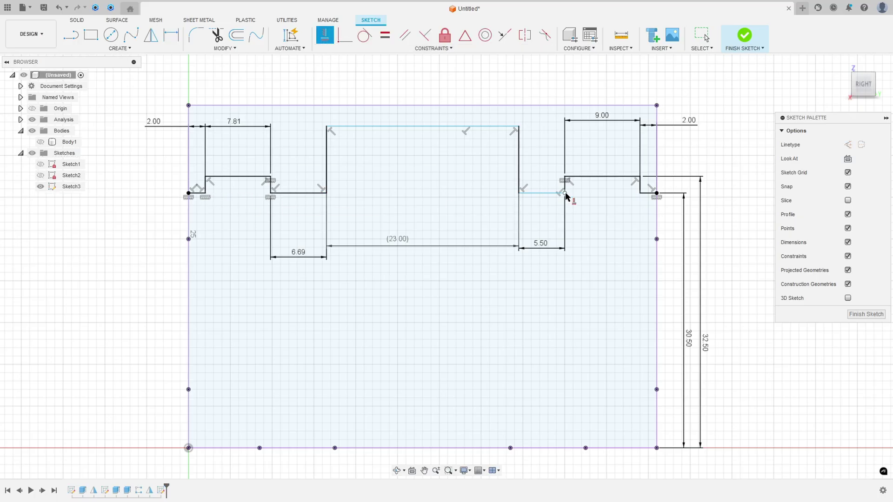
pyautogui.click(645, 193)
pyautogui.click(535, 193)
# - Strike out the 36 dimension in the PDF's Section A-A view and return to Fusion
pyautogui.hotkey('alt', 'Tab')
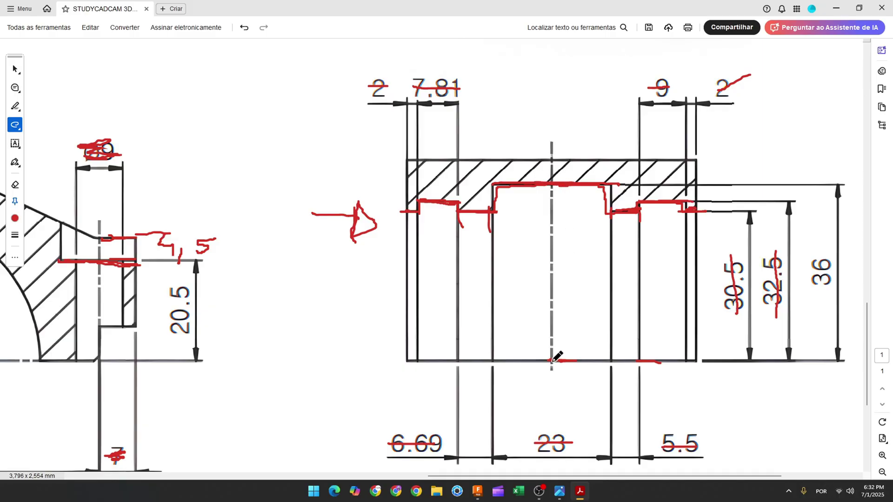
pyautogui.moveTo(816, 255); pyautogui.dragTo(820, 286)
pyautogui.click(579, 489)
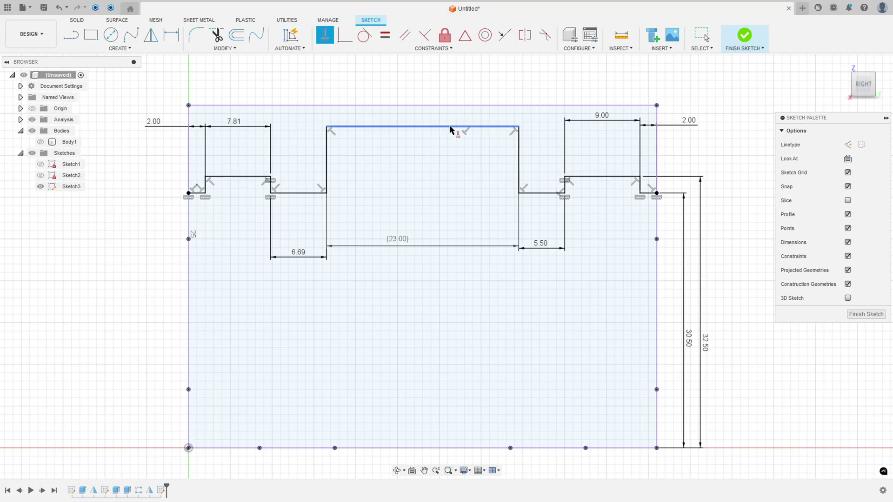
# - Dimension the height of the central recess's top edge above the base line to 36 mm
pyautogui.click(171, 35)
pyautogui.click(419, 126)
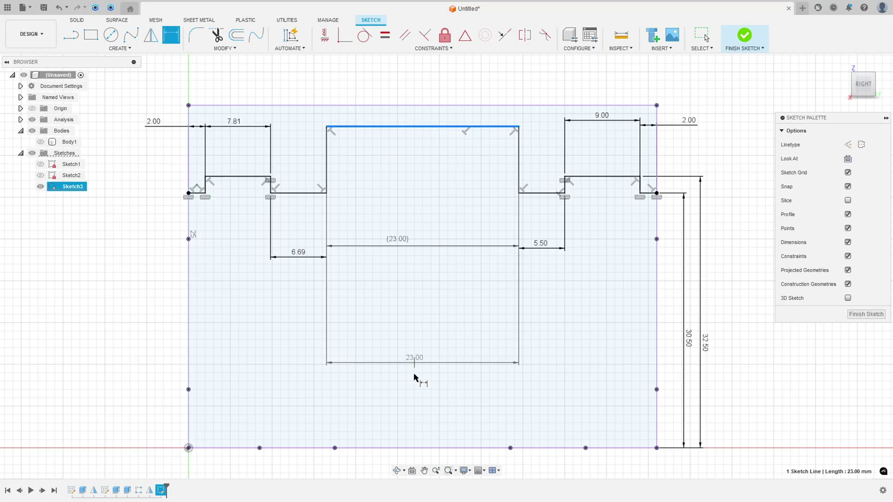
pyautogui.click(437, 448)
pyautogui.click(738, 326)
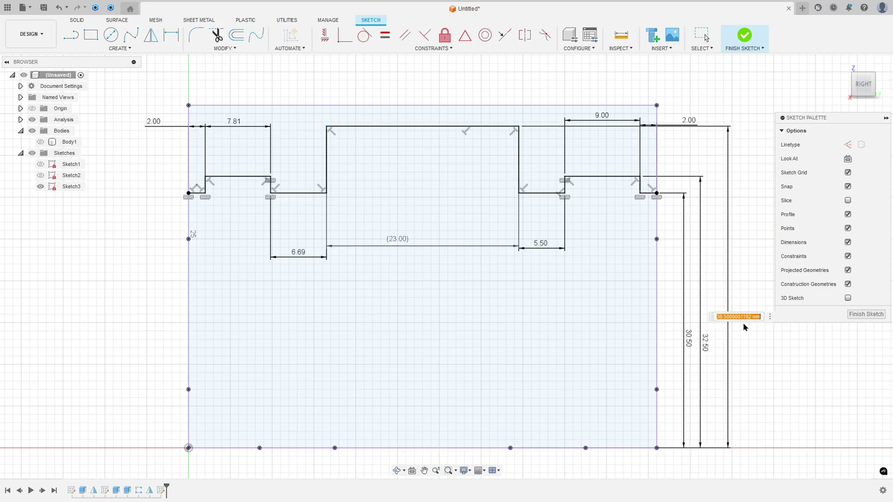
pyautogui.press('Escape')
pyautogui.press('d')
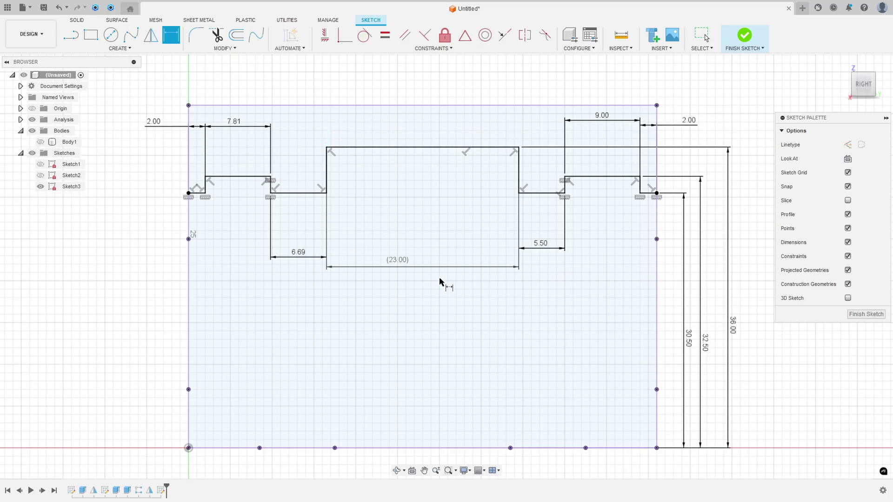
# - Move all the horizontal dimension labels into one row above the profile outline
pyautogui.scroll(-2, 439, 281)
pyautogui.press('Escape')
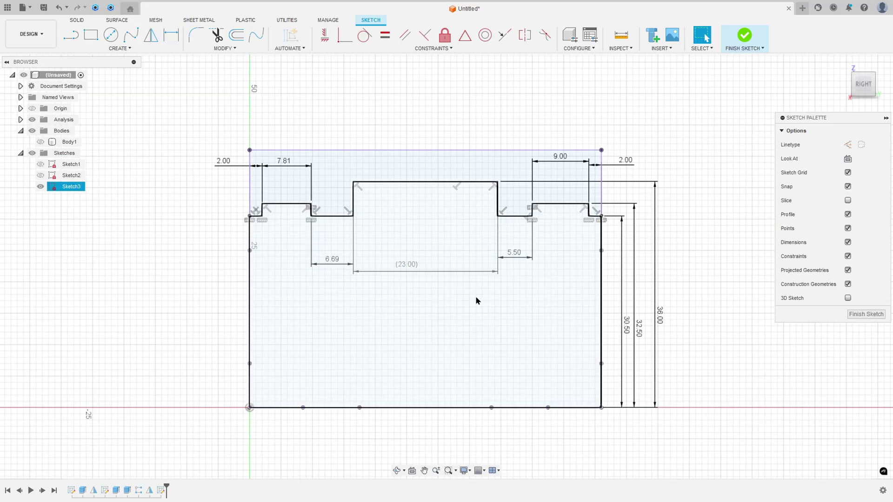
pyautogui.moveTo(408, 266)
pyautogui.mouseDown()
pyautogui.moveTo(424, 169)
pyautogui.moveTo(418, 124)
pyautogui.mouseUp()
pyautogui.moveTo(329, 263); pyautogui.dragTo(331, 128)
pyautogui.moveTo(285, 168); pyautogui.dragTo(286, 132)
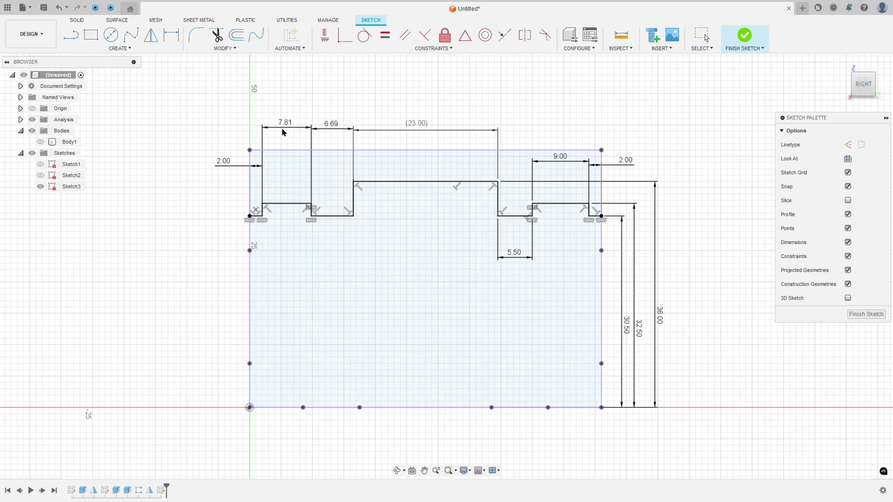
pyautogui.moveTo(219, 166)
pyautogui.mouseDown()
pyautogui.moveTo(238, 129)
pyautogui.moveTo(230, 127)
pyautogui.mouseUp()
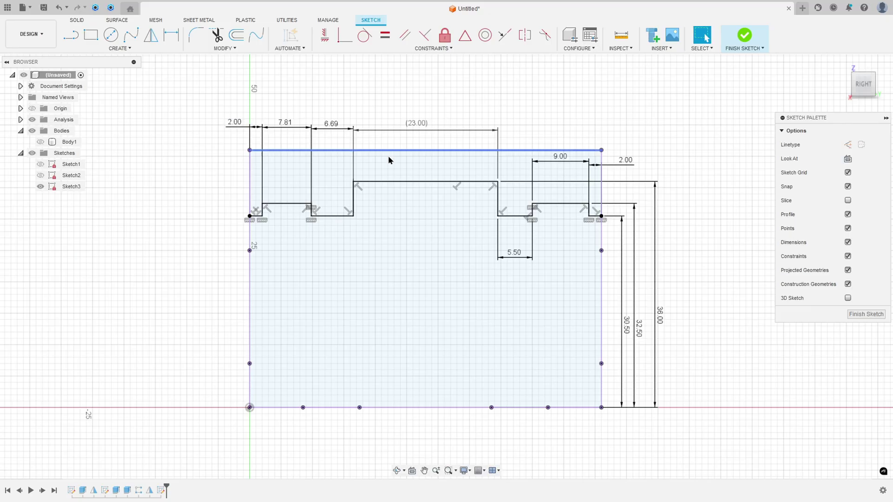
pyautogui.moveTo(514, 253); pyautogui.dragTo(514, 124)
pyautogui.moveTo(560, 162); pyautogui.dragTo(560, 132)
pyautogui.moveTo(627, 161); pyautogui.dragTo(626, 124)
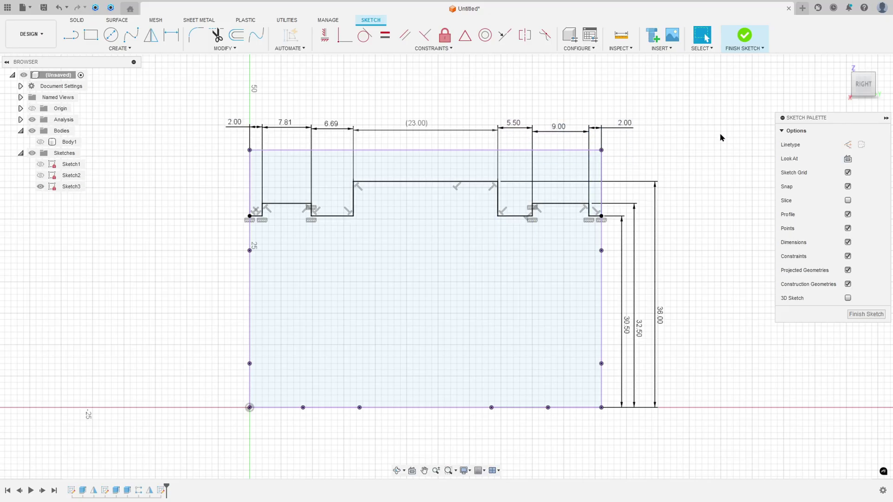
# - Finish the sketch and revolve its lower profile 360° about the base edge as a cut from Body1, showing the body and hiding the section analysis
pyautogui.click(413, 305)
pyautogui.click(745, 36)
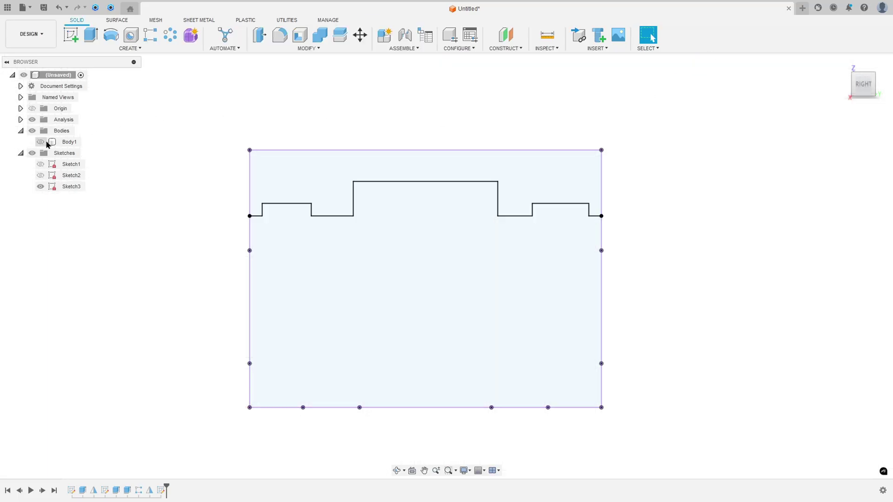
pyautogui.click(111, 34)
pyautogui.click(415, 288)
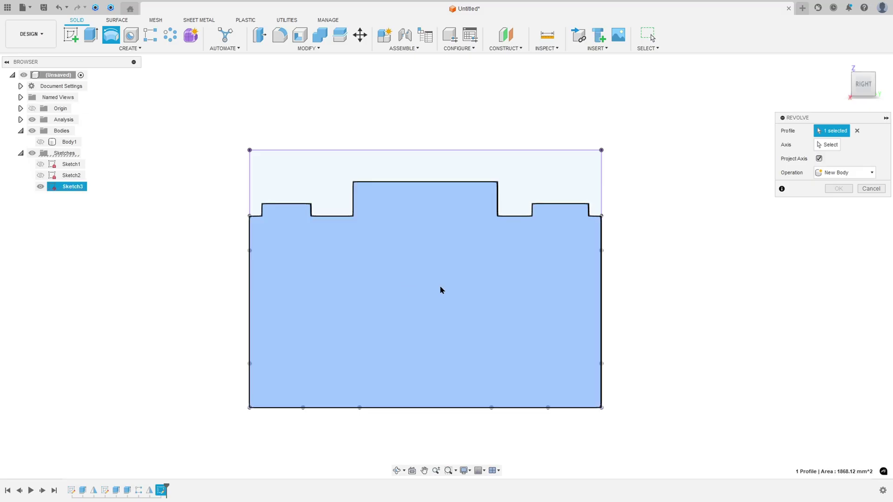
pyautogui.click(419, 408)
pyautogui.click(41, 142)
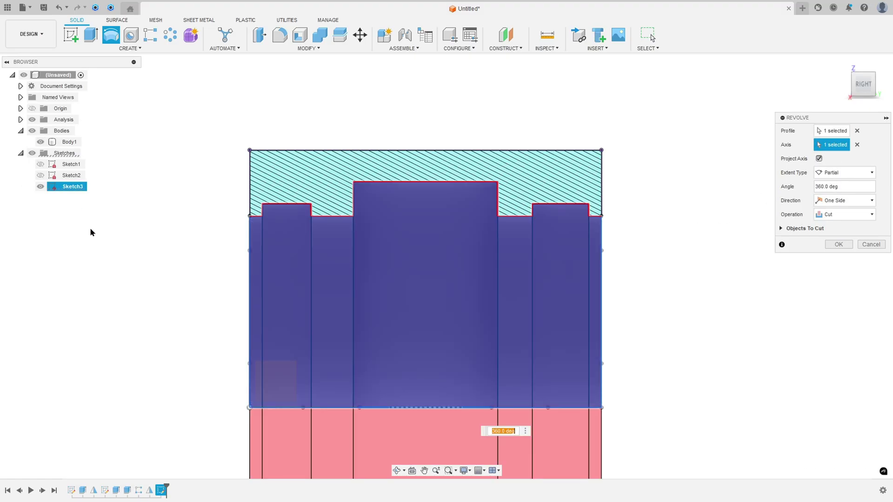
pyautogui.keyDown('shift'); pyautogui.moveTo(138, 311); pyautogui.dragTo(169, 311, button='middle'); pyautogui.keyUp('shift')
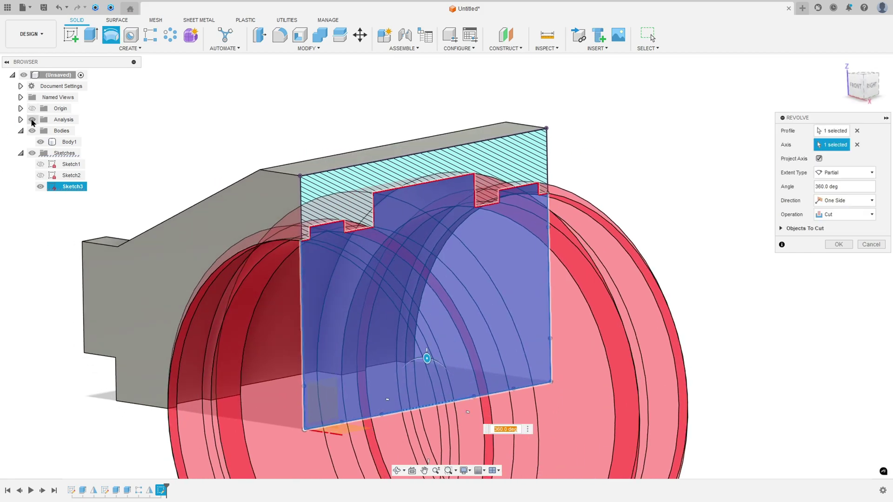
pyautogui.keyDown('shift'); pyautogui.moveTo(32, 122); pyautogui.dragTo(335, 182, button='middle'); pyautogui.keyUp('shift')
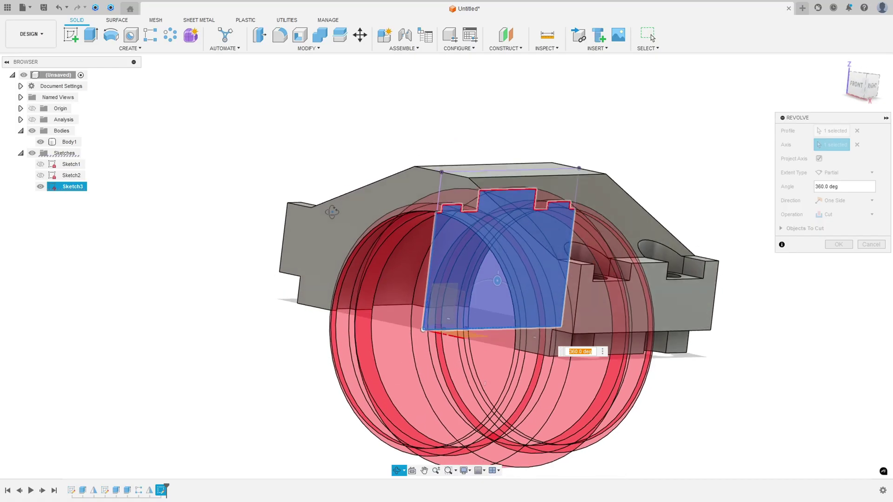
pyautogui.click(843, 245)
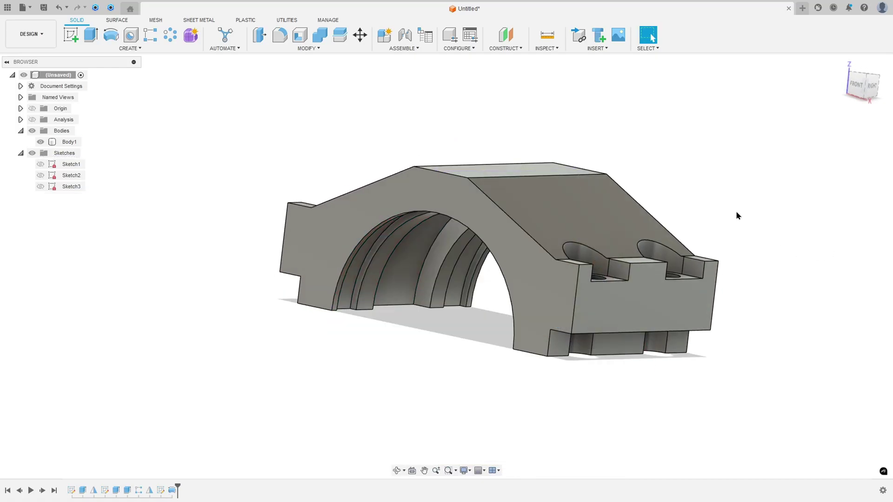